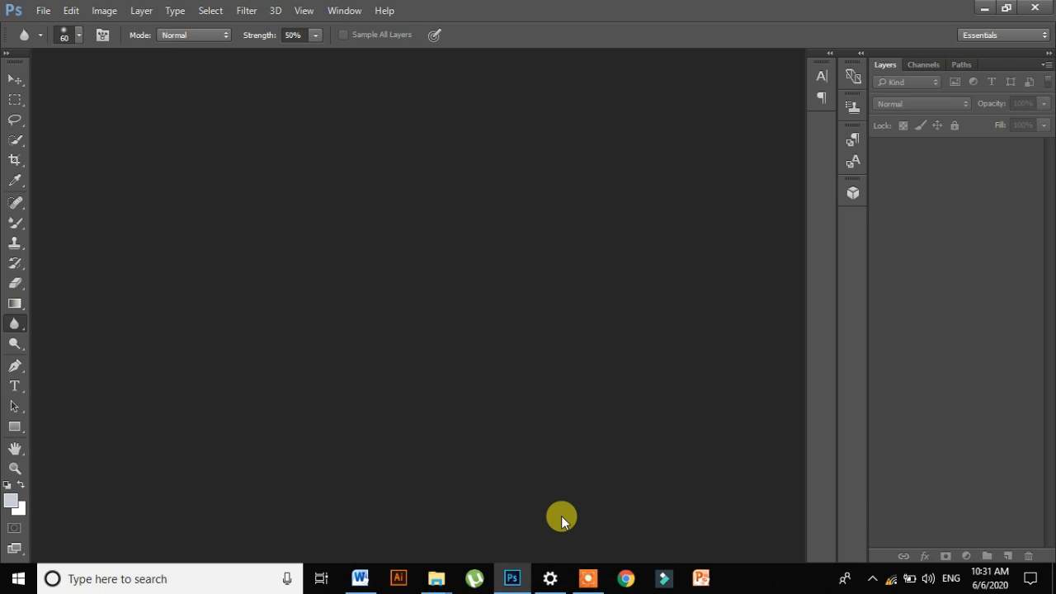
- Open the portrait photo of the dark-haired young man from the Desktop folder
key(ctrl+o)
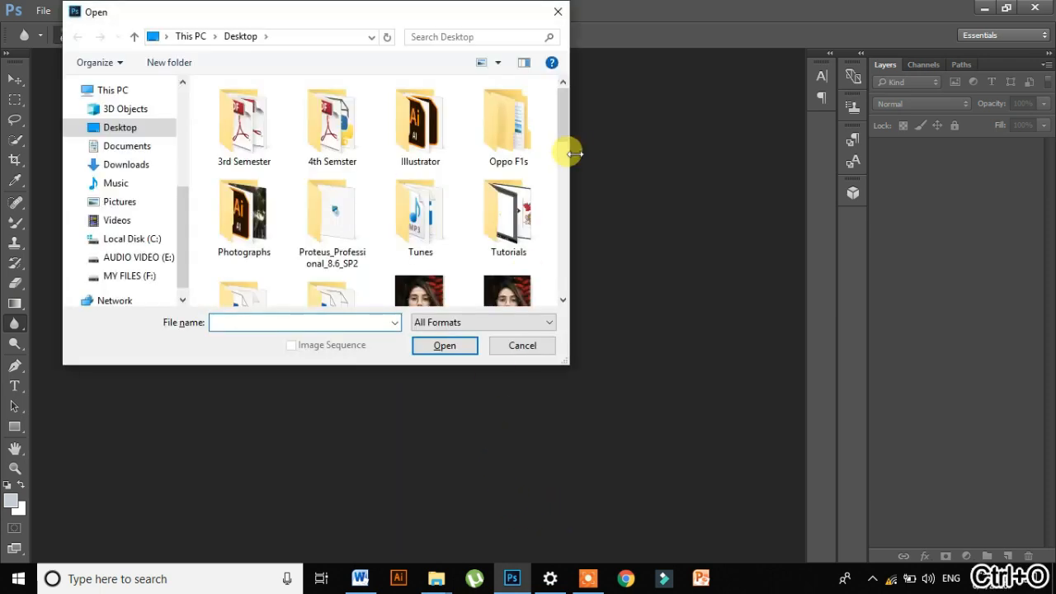
drag(565, 132, 566, 209)
double_click(526, 181)
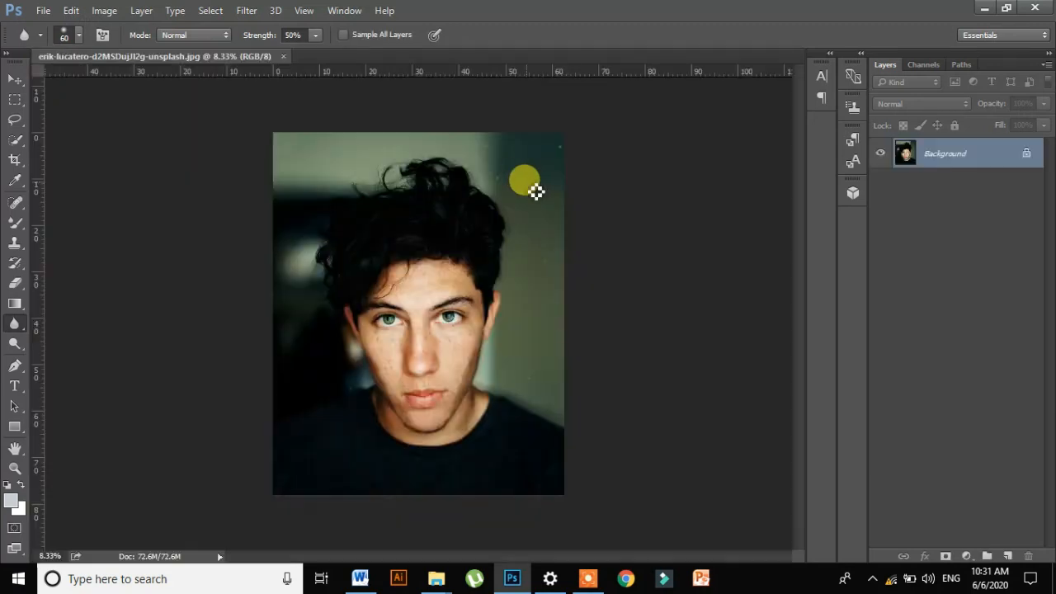
- Duplicate the Background layer of the portrait
key(ctrl+plus)
key(ctrl+plus)
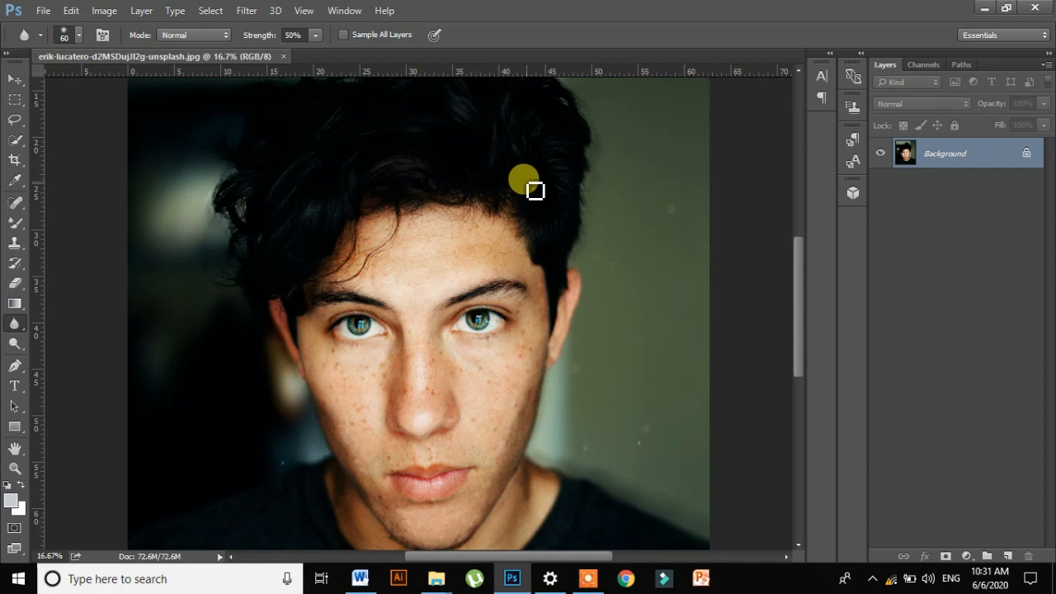
key(ctrl+0)
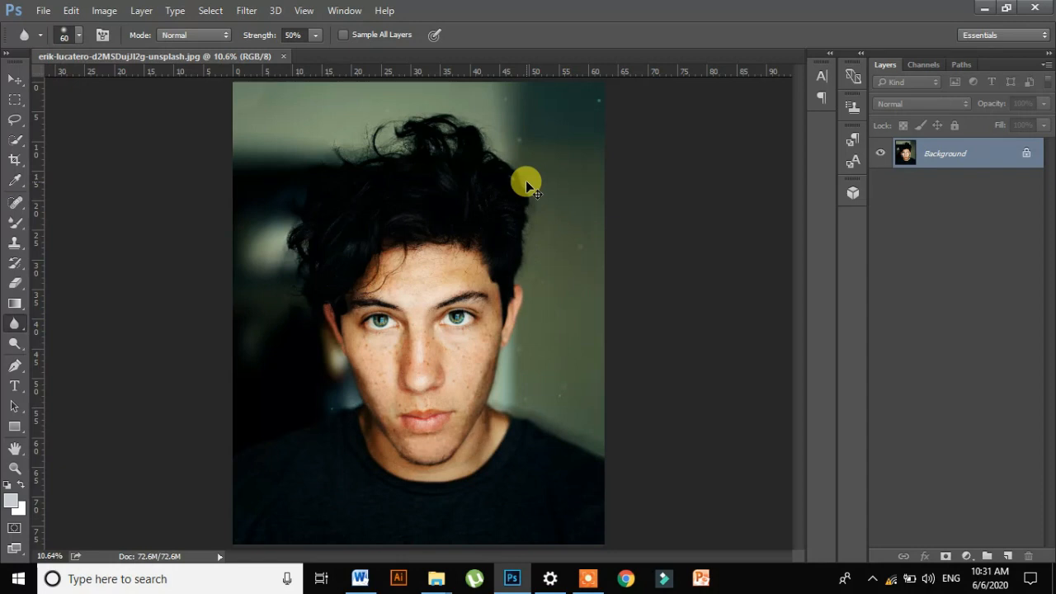
key(ctrl+j)
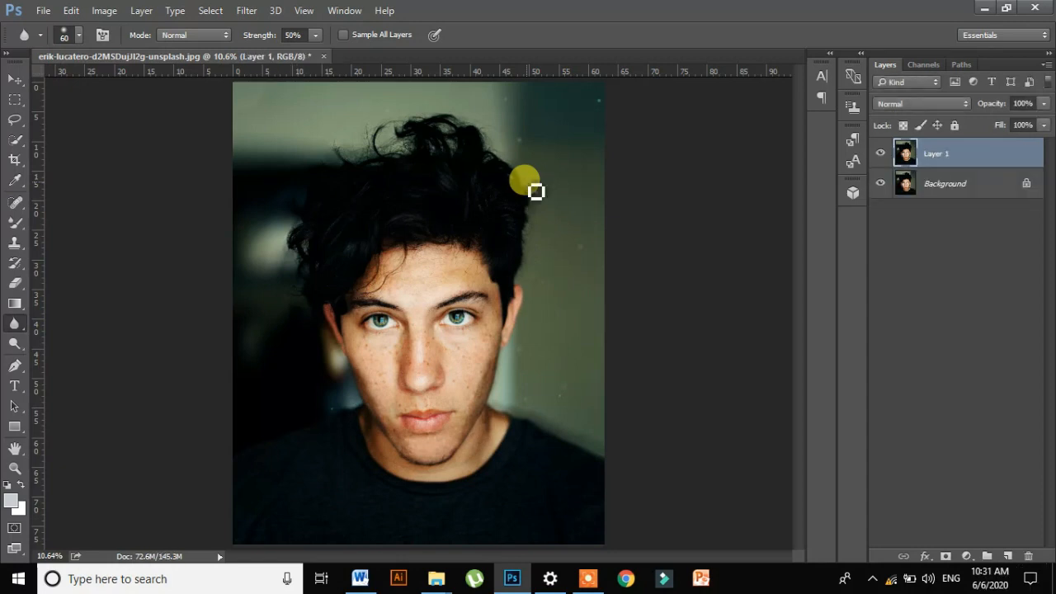
- Remove blemishes around the chin, jaw and under the eye with the Content-Aware Spot Healing Brush at size 175
drag(17, 207, 82, 205)
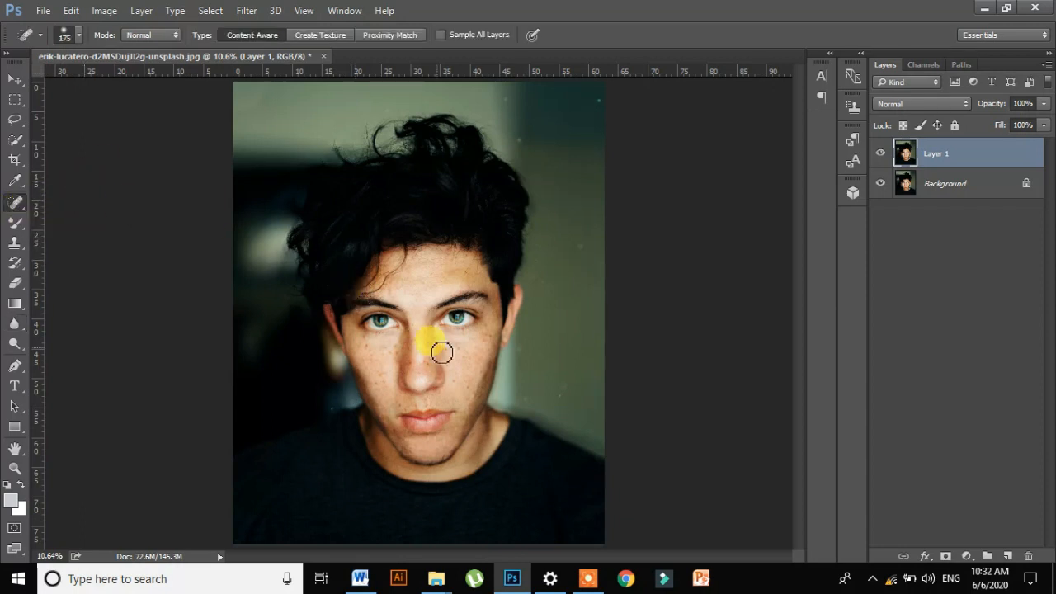
key(ctrl+plus)
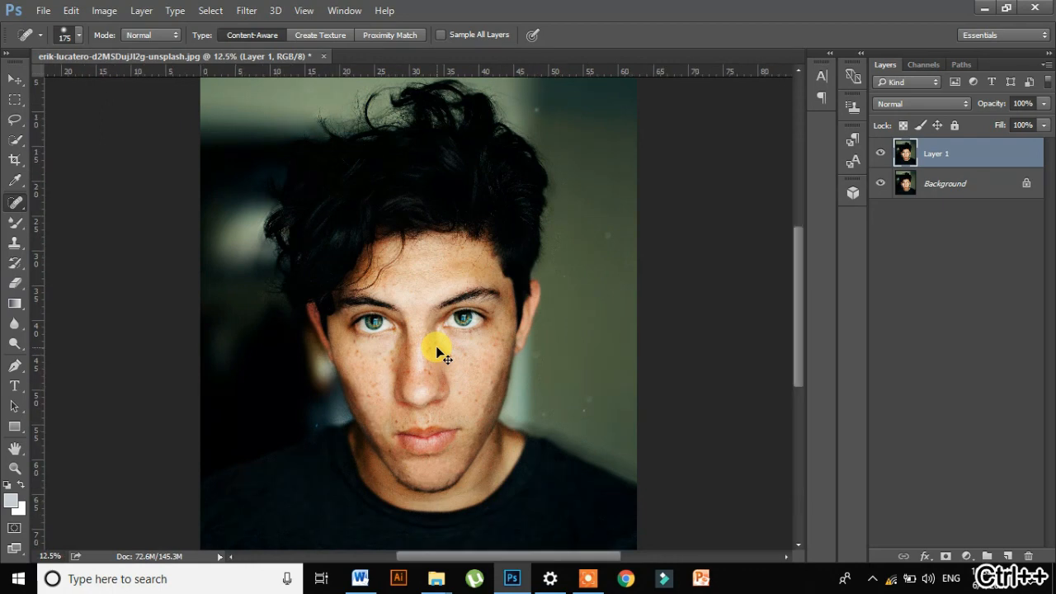
key(ctrl+plus)
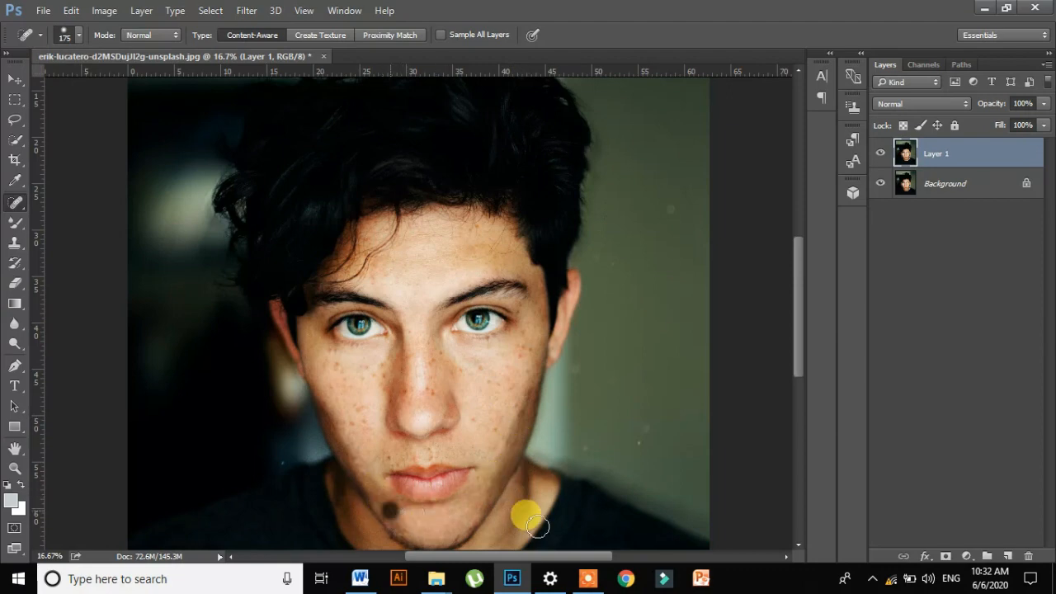
drag(798, 330, 794, 375)
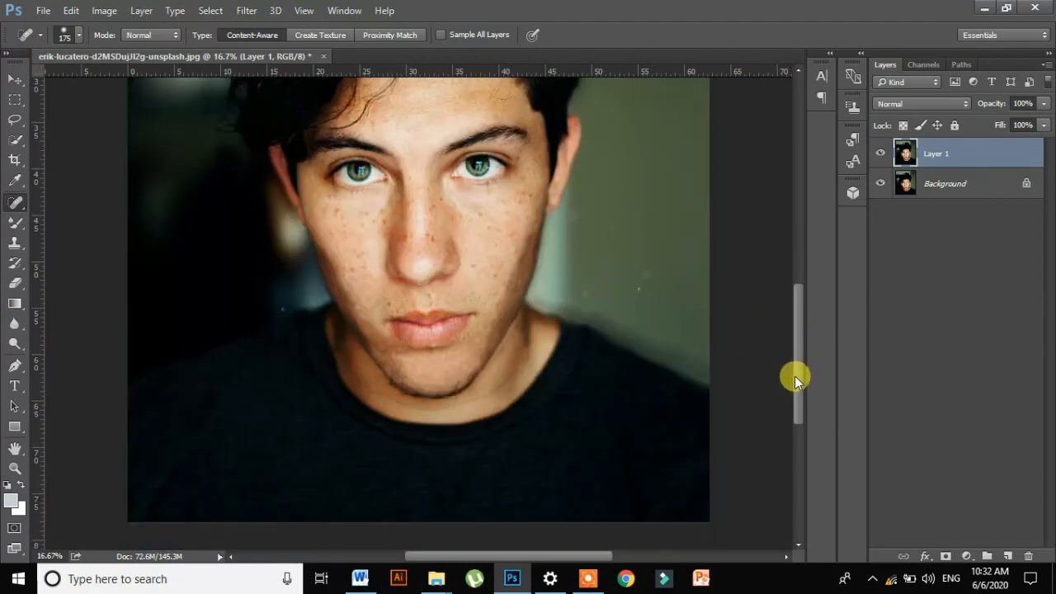
click(505, 356)
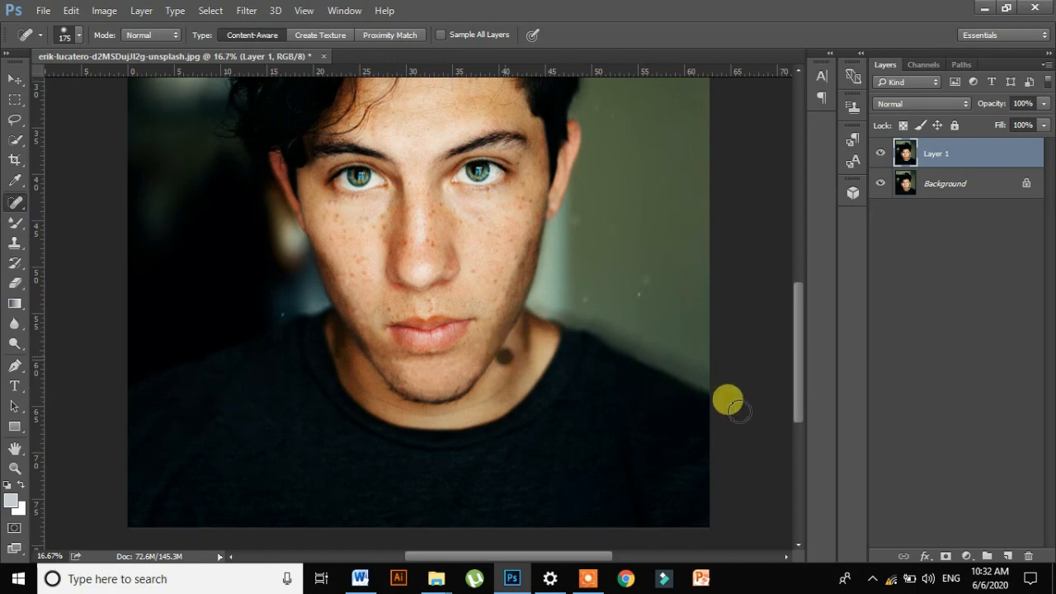
click(481, 221)
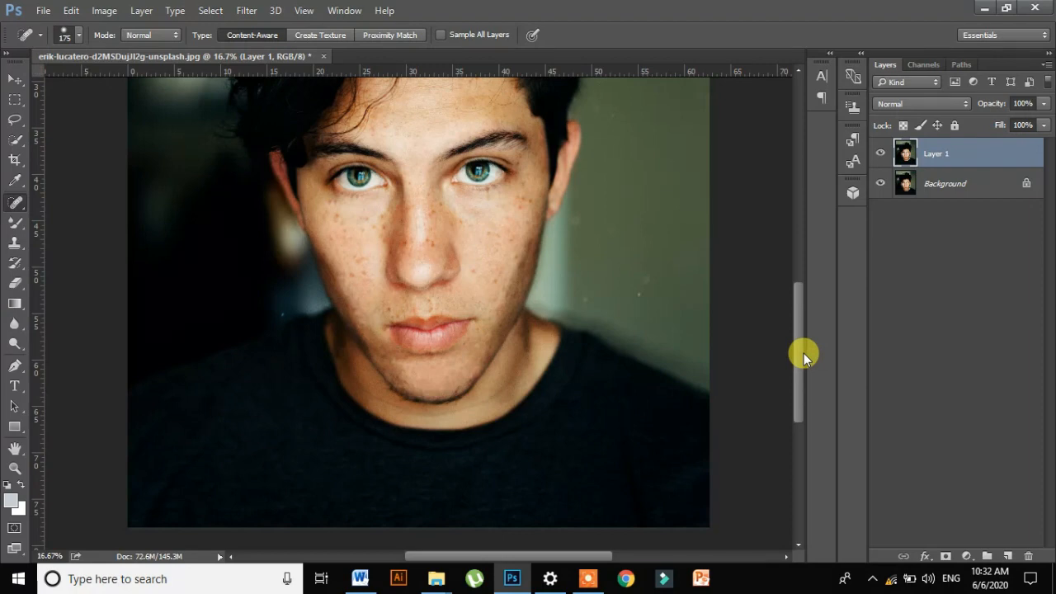
- Duplicate Layer 1 and apply the Camera Raw Filter to the copy with Highlights -38, Shadows +41 and Whites +22
key(ctrl+j)
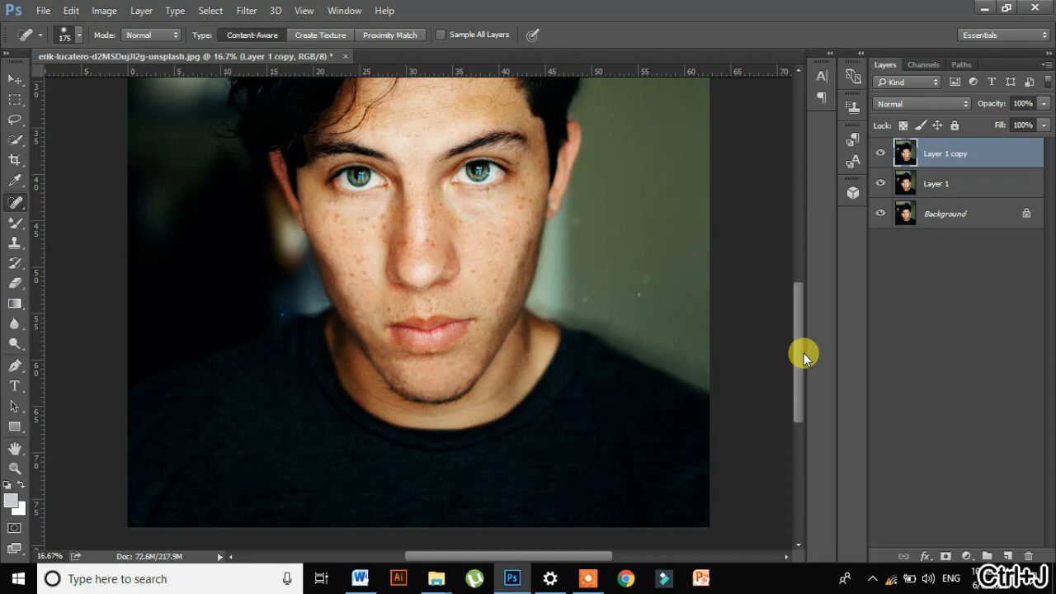
click(247, 11)
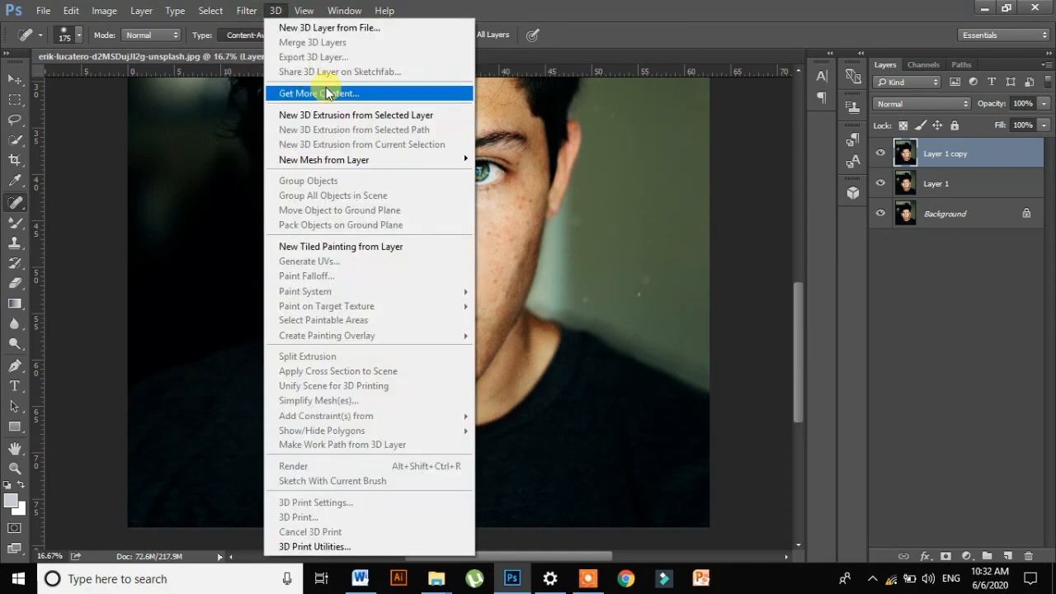
click(325, 100)
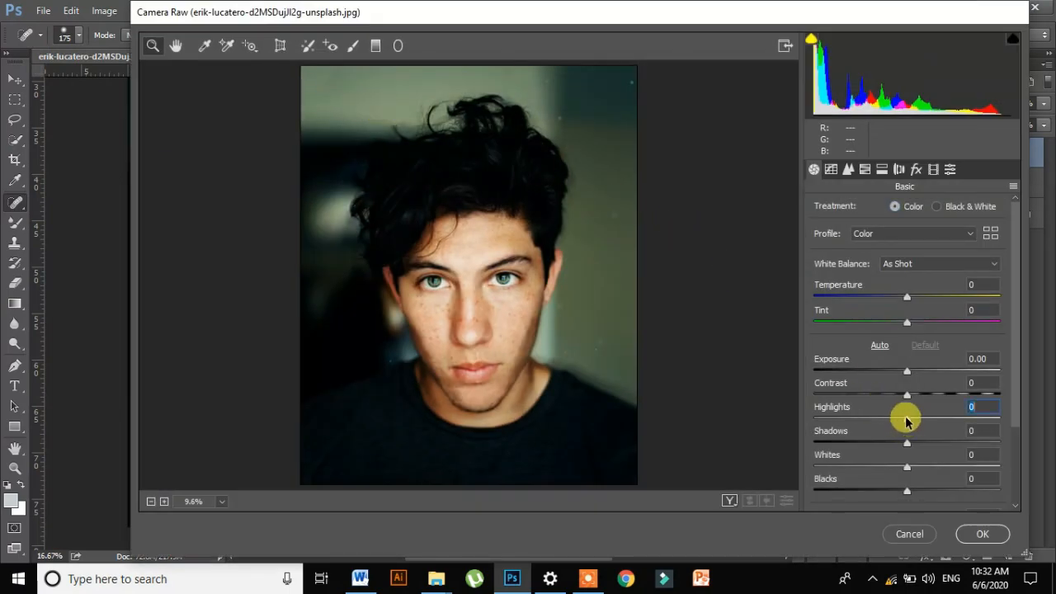
drag(906, 422, 871, 420)
click(907, 443)
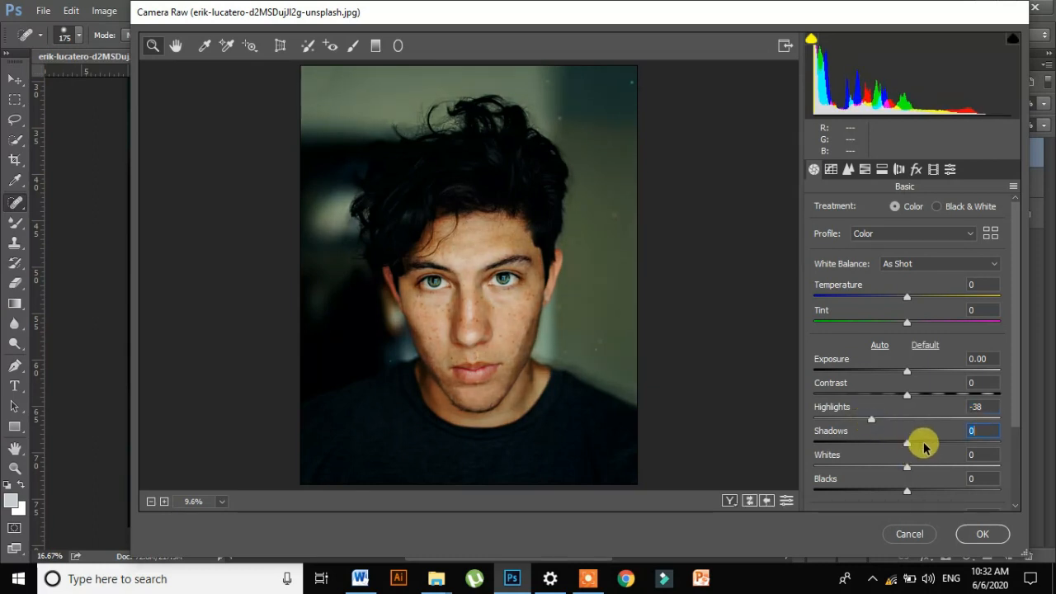
drag(924, 446, 916, 470)
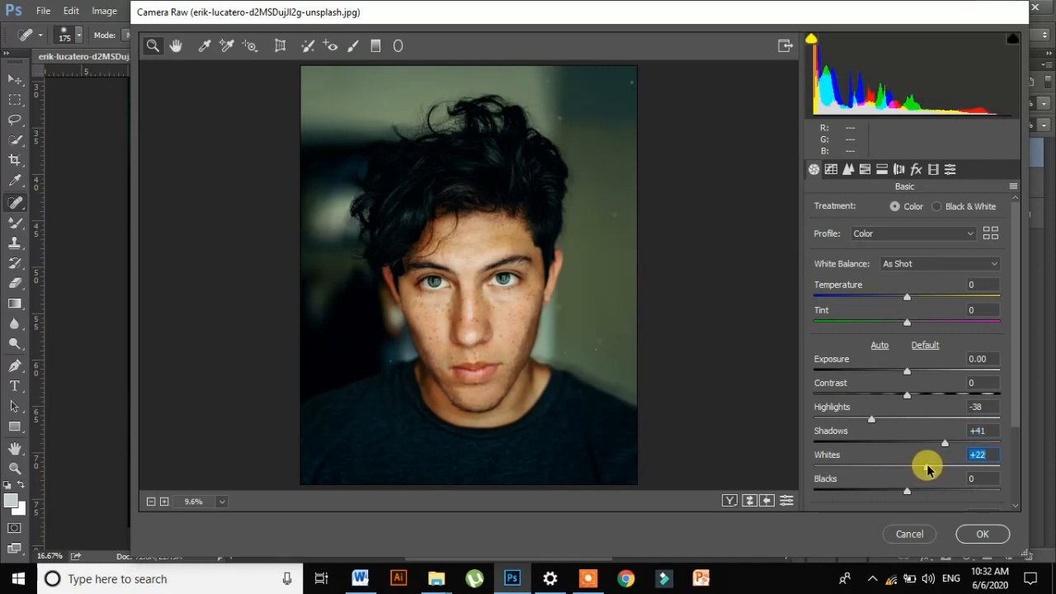
click(730, 501)
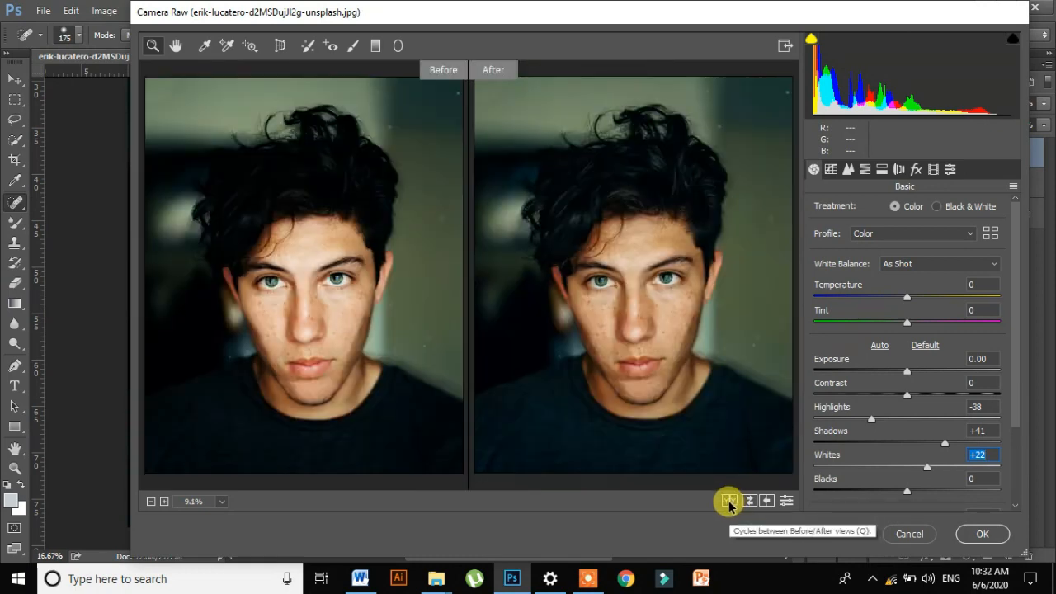
click(982, 534)
- Merge Layer 1 and Layer 1 copy into one layer above the Background
key(ctrl+j)
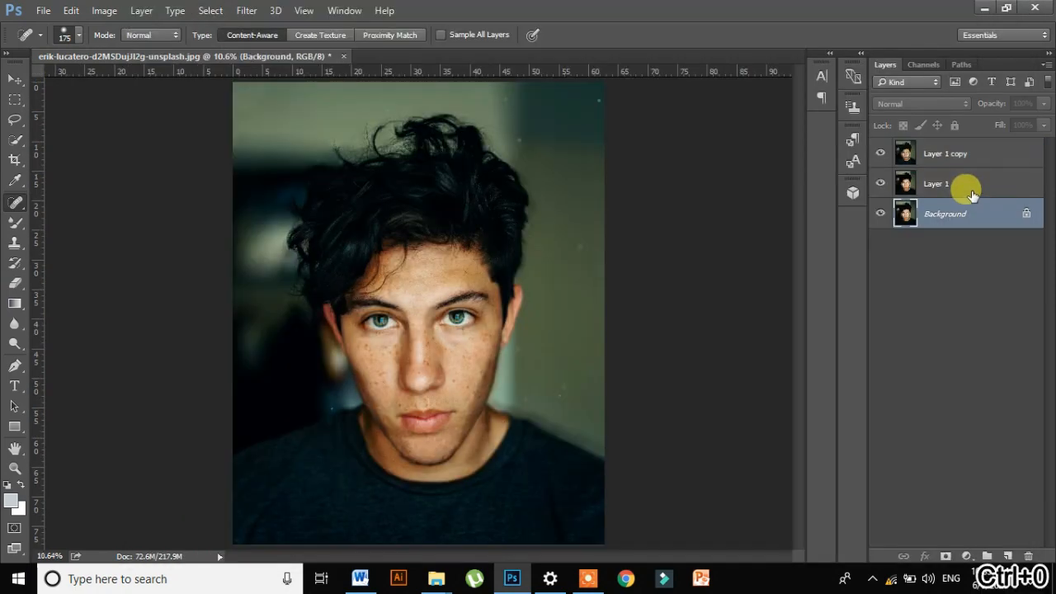
click(936, 183)
shift+click(968, 147)
right_click(967, 145)
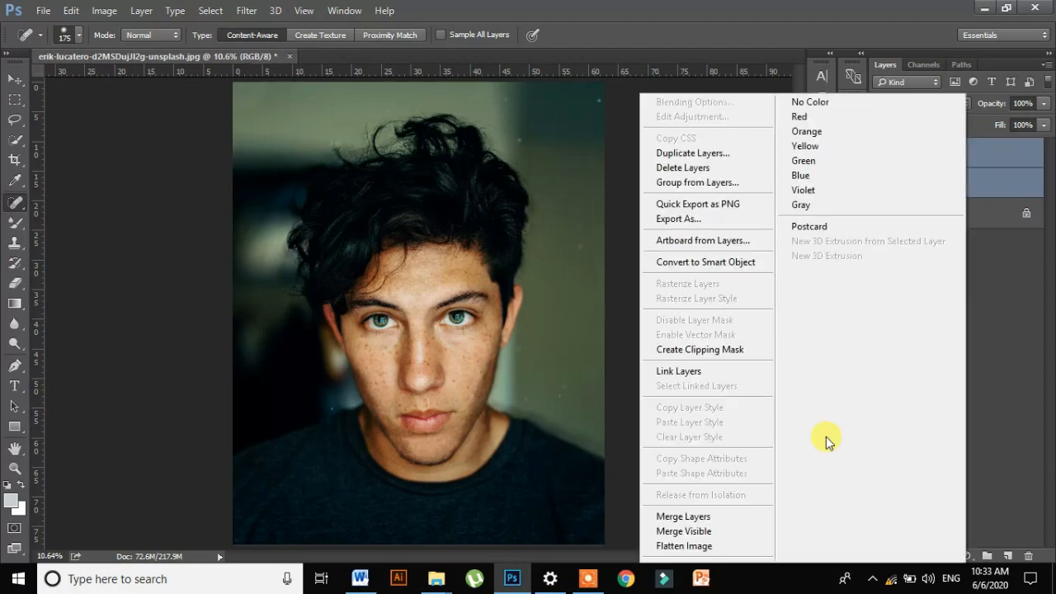
click(711, 520)
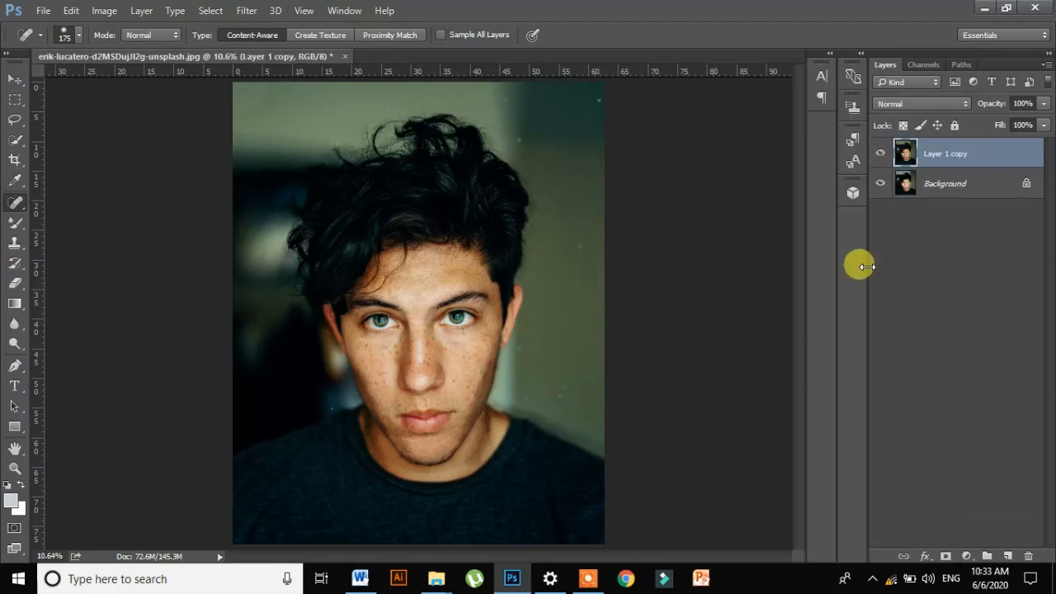
- Duplicate the merged layer and subtly reshape the nose area with Liquify, using brush size 235 and pressure 56
key(ctrl+j)
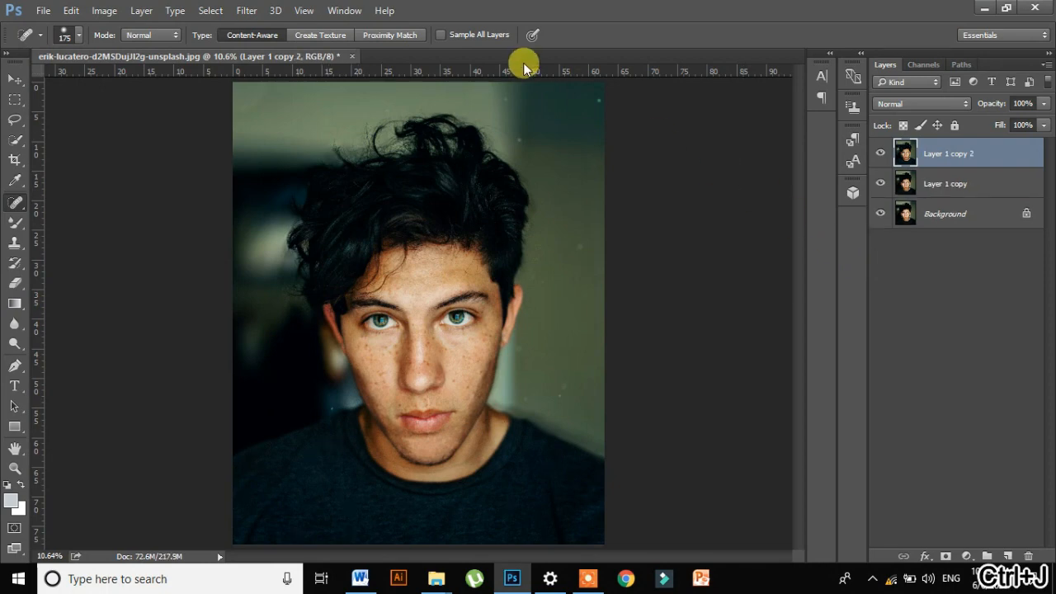
click(246, 9)
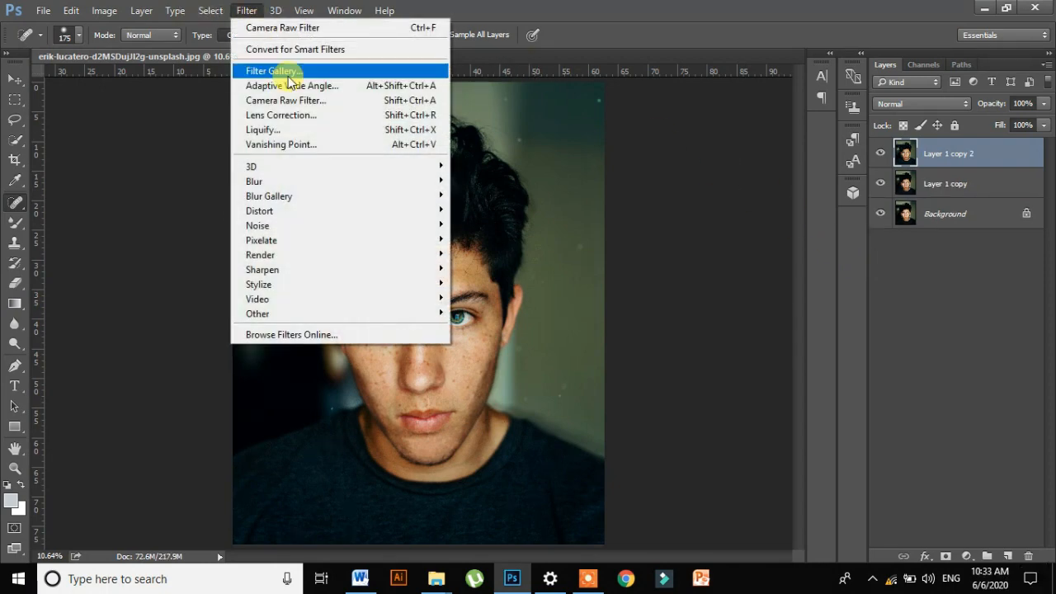
click(329, 130)
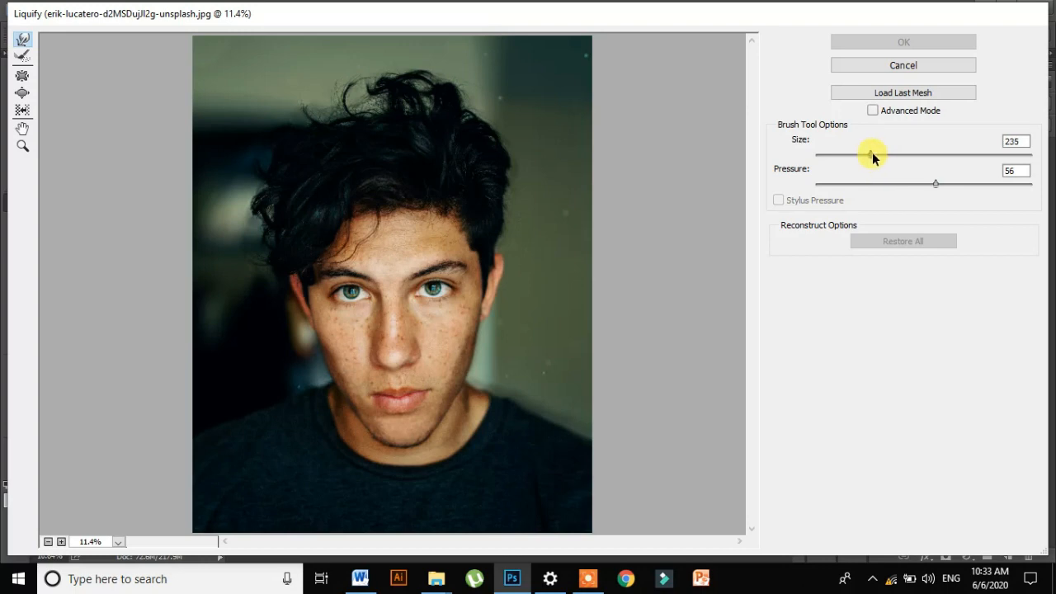
click(393, 352)
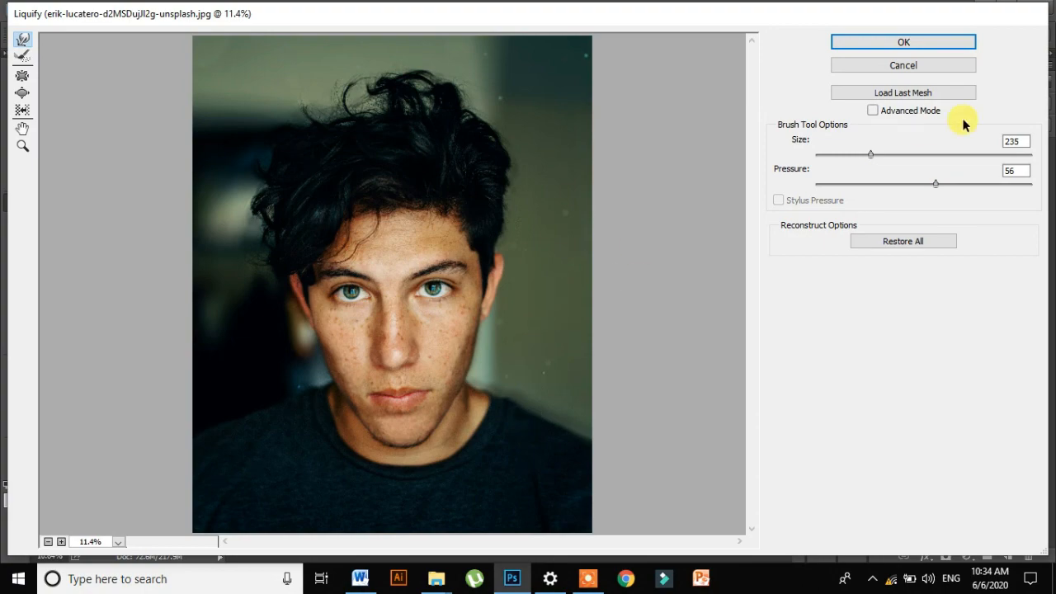
click(950, 41)
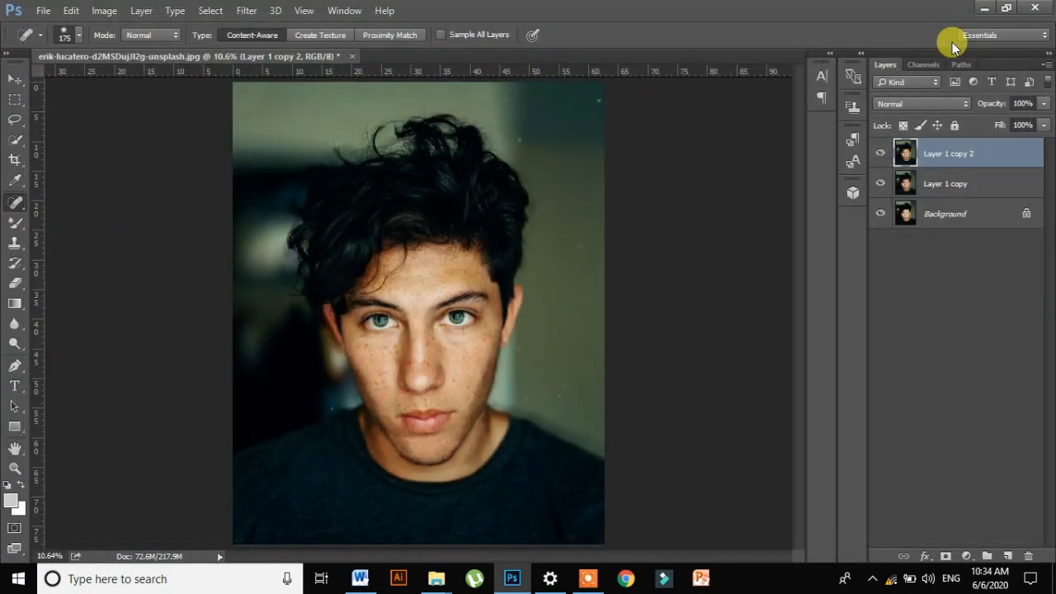
- Toggle the visibility of the liquified layer to compare the face before and after reshaping
click(880, 155)
click(881, 154)
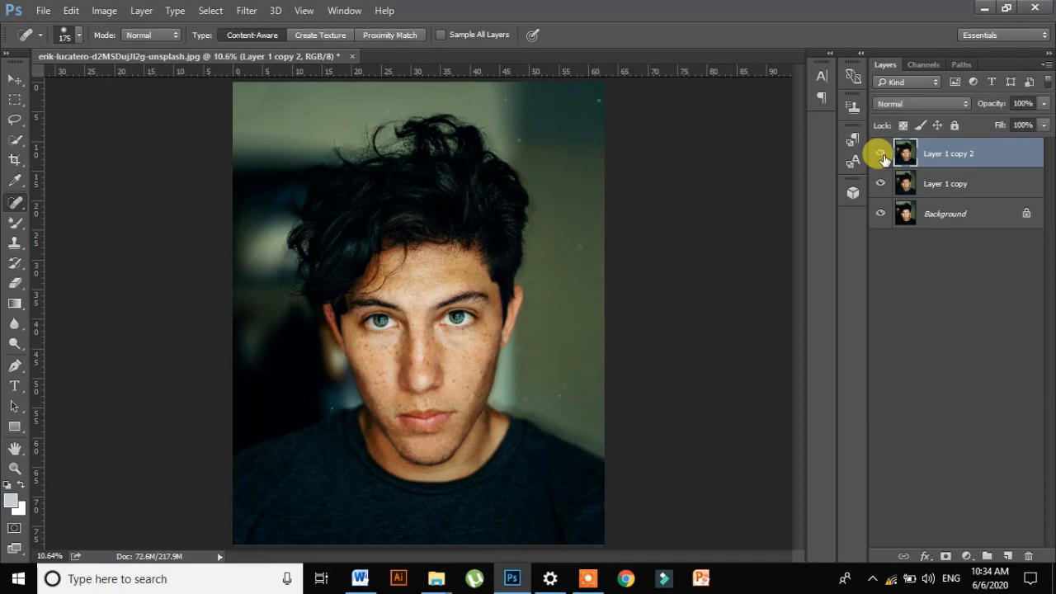
click(882, 155)
click(882, 155)
- Merge Layer 1 copy and Layer 1 copy 2 into a single layer
click(994, 188)
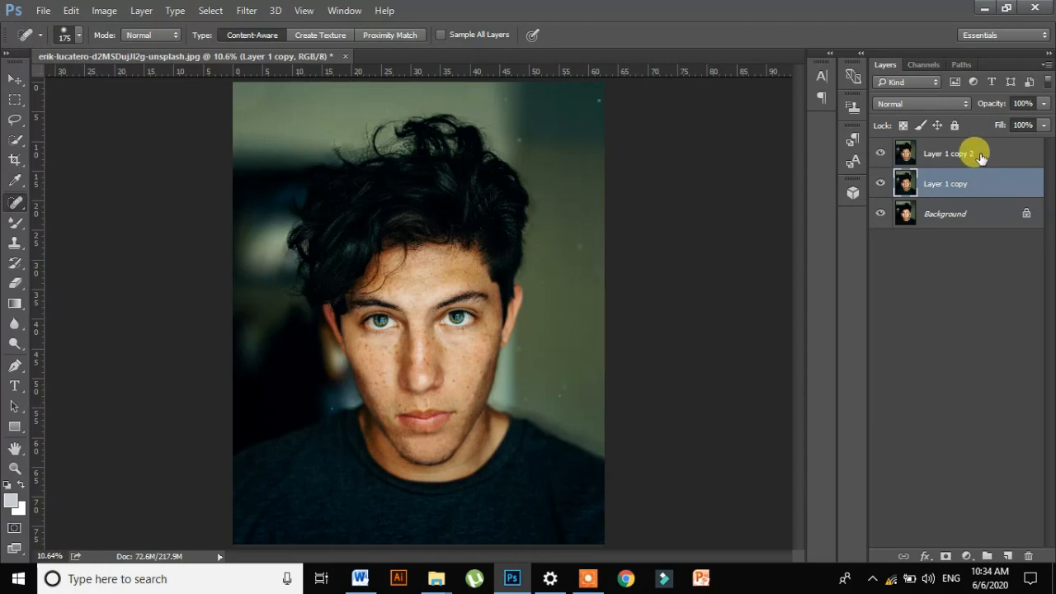
ctrl+click(980, 155)
right_click(979, 155)
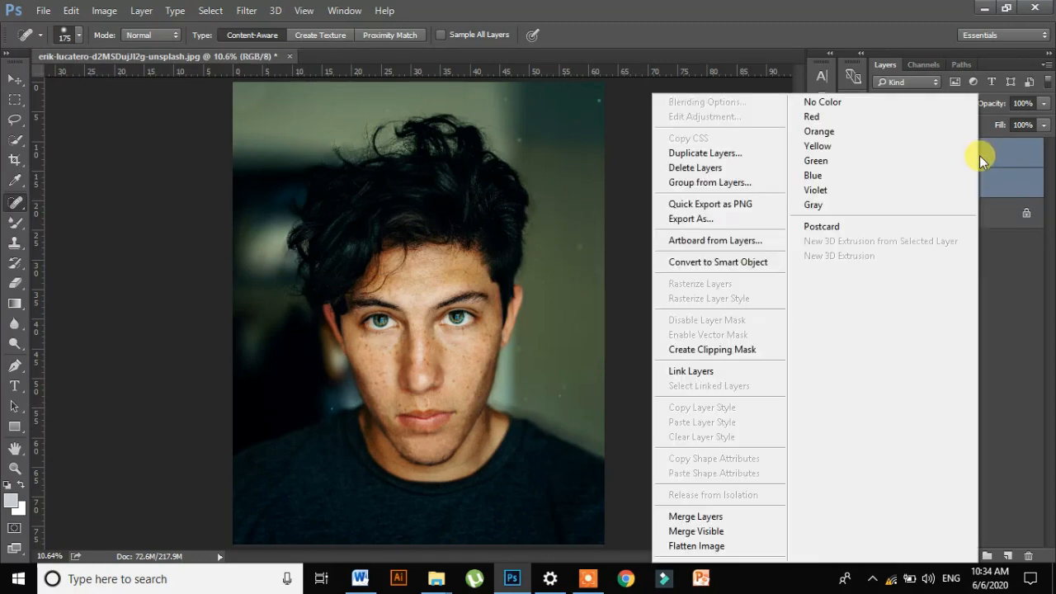
click(745, 517)
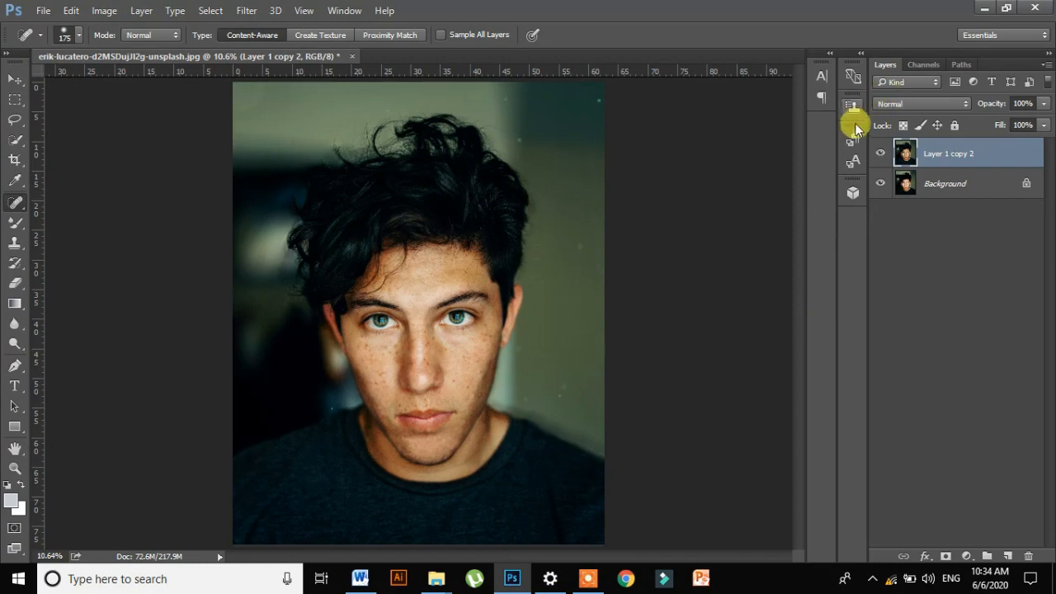
- Choose the Mixer Brush Tool for skin smoothing and set the merged layer's opacity to 80%
scroll(569, 314, up, 2)
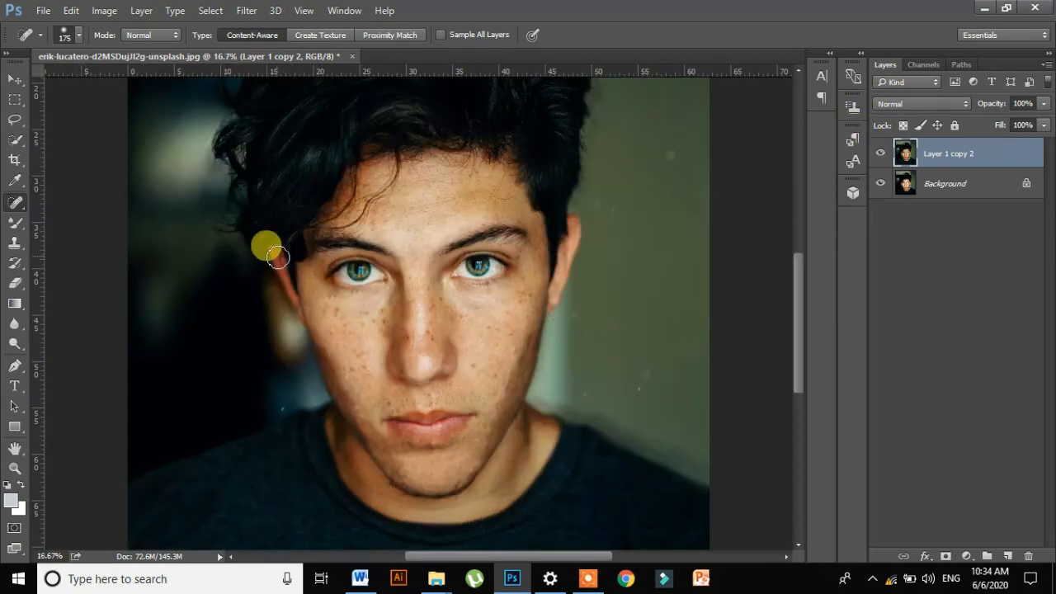
click(14, 222)
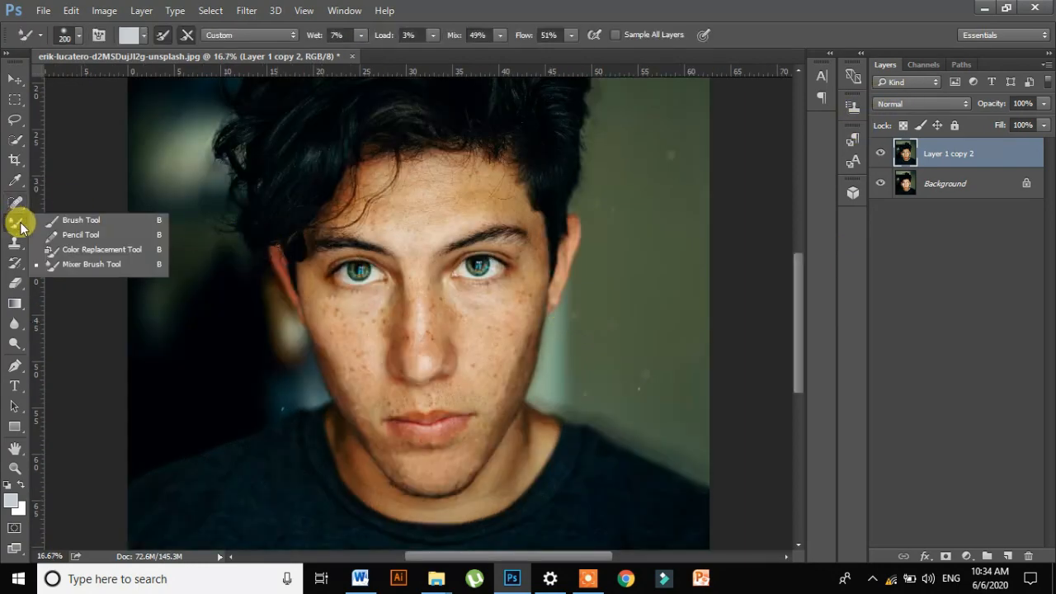
click(106, 264)
click(1042, 104)
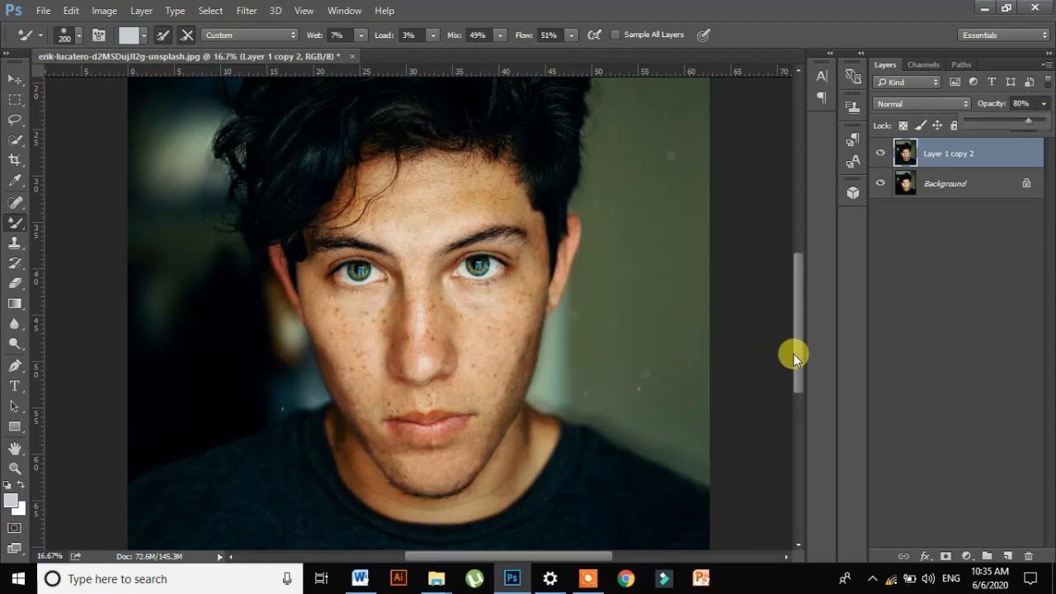
- Smooth the skin on the image-left cheek, the adjoining side of the nose and around the mouth with the Mixer Brush
mouse_move(796, 355)
mouse_down()
mouse_move(798, 373)
mouse_move(796, 363)
mouse_move(783, 368)
mouse_up()
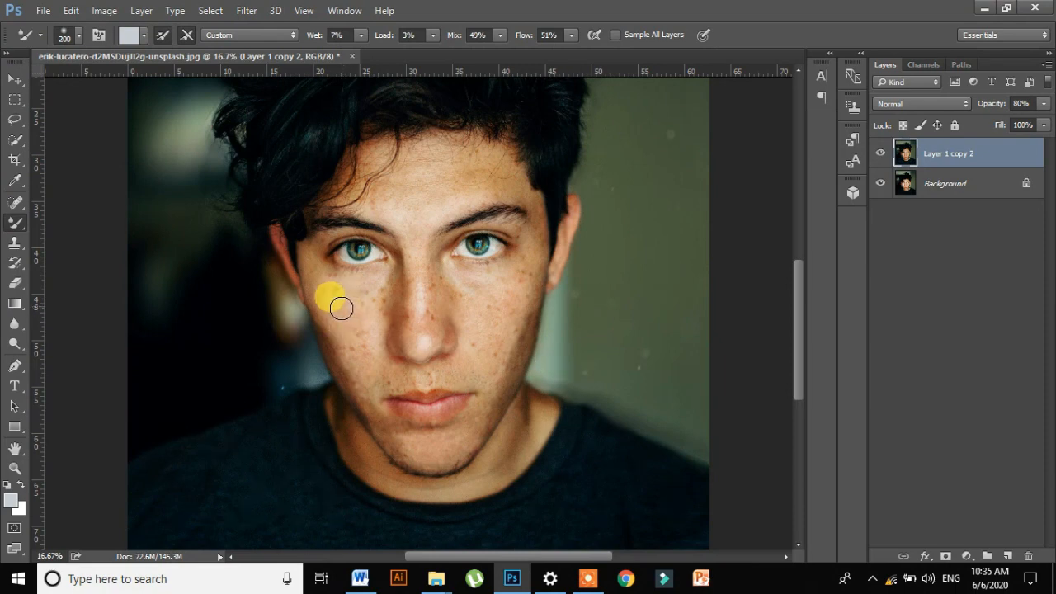
mouse_move(336, 303)
mouse_down()
mouse_move(364, 379)
mouse_move(367, 308)
mouse_move(364, 342)
mouse_move(308, 265)
mouse_move(335, 361)
mouse_move(369, 413)
mouse_move(321, 311)
mouse_move(324, 326)
mouse_move(340, 348)
mouse_move(314, 256)
mouse_move(310, 269)
mouse_move(327, 316)
mouse_move(334, 296)
mouse_move(364, 291)
mouse_move(330, 295)
mouse_move(379, 289)
mouse_move(386, 317)
mouse_move(392, 278)
mouse_move(339, 289)
mouse_move(328, 276)
mouse_move(347, 278)
mouse_move(316, 245)
mouse_move(348, 230)
mouse_up()
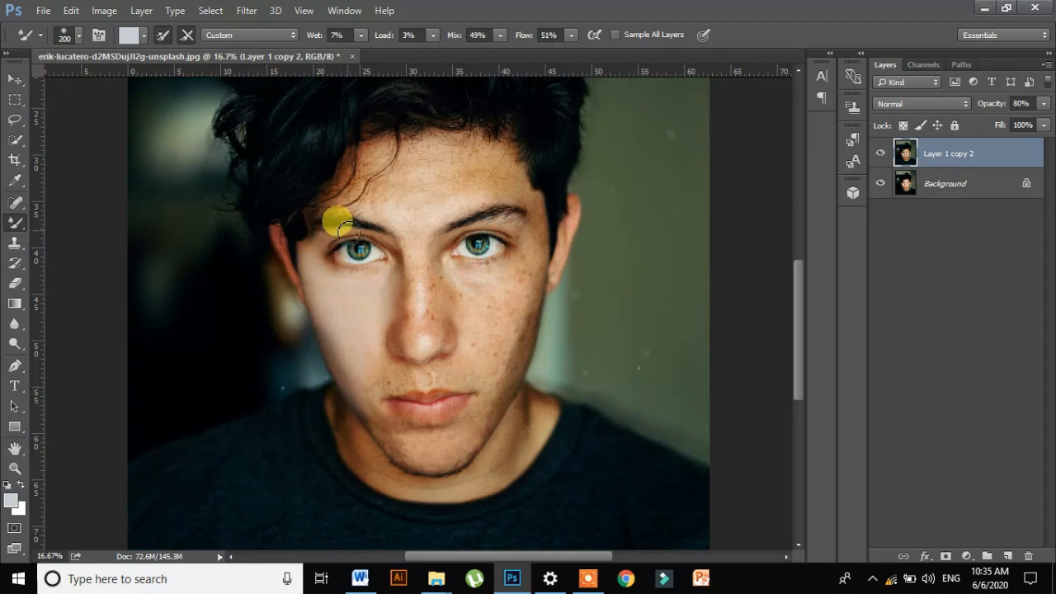
key(bracketleft)
key(bracketleft)
key(bracketleft)
key(bracketleft)
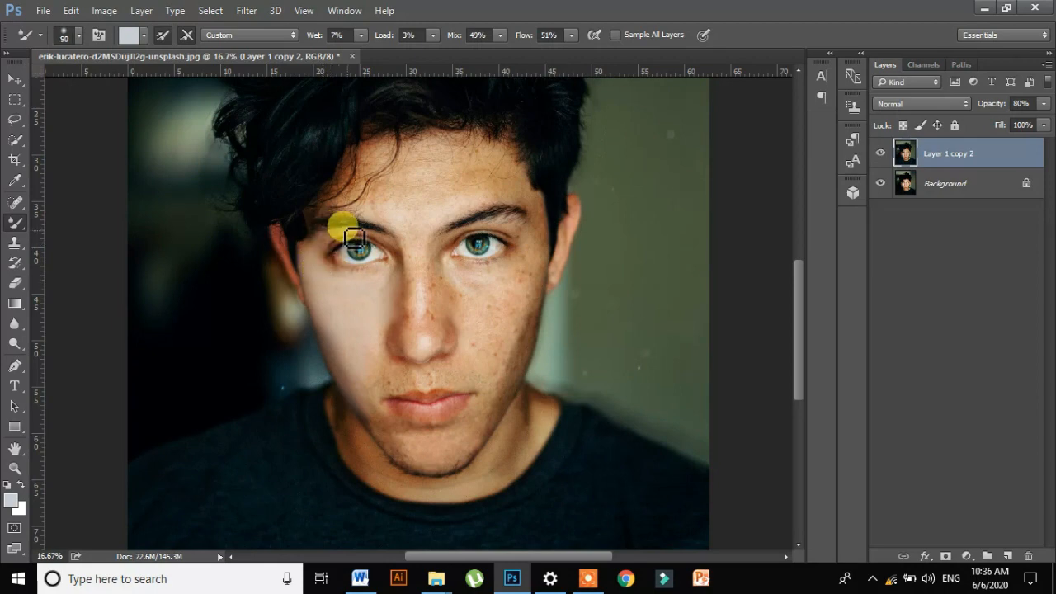
key(bracketleft)
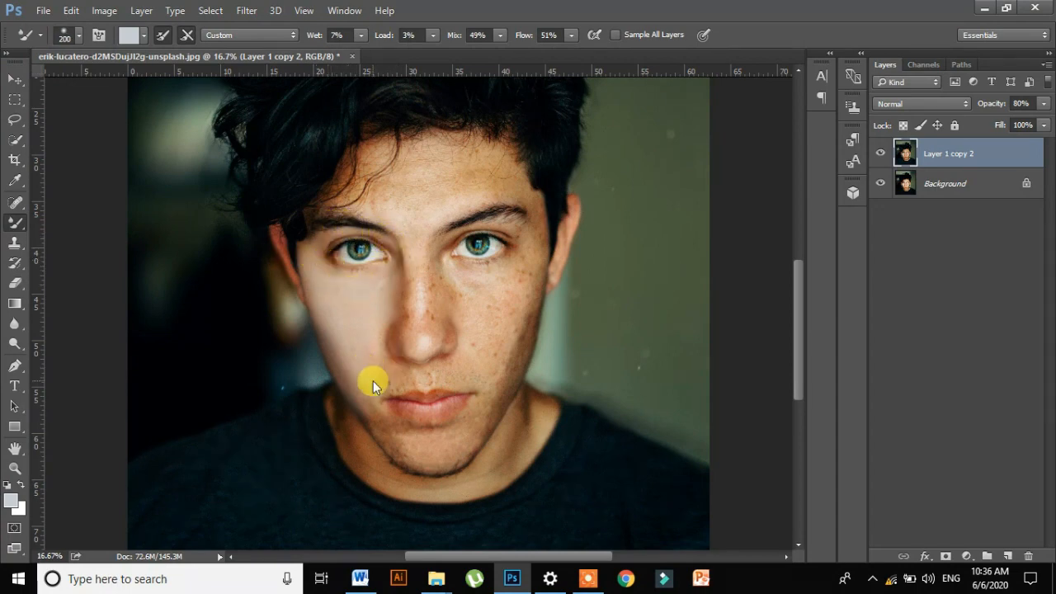
mouse_move(406, 378)
mouse_down()
mouse_move(376, 421)
mouse_move(394, 451)
mouse_move(383, 428)
mouse_move(425, 470)
mouse_move(420, 447)
mouse_move(385, 427)
mouse_move(396, 392)
mouse_move(426, 381)
mouse_move(380, 362)
mouse_move(411, 328)
mouse_move(418, 281)
mouse_move(422, 347)
mouse_move(421, 315)
mouse_move(401, 302)
mouse_move(410, 272)
mouse_move(420, 307)
mouse_move(641, 530)
mouse_move(401, 327)
mouse_move(399, 349)
mouse_move(414, 305)
mouse_move(406, 255)
mouse_move(424, 357)
mouse_move(429, 331)
mouse_move(410, 288)
mouse_move(411, 315)
mouse_move(405, 272)
mouse_move(387, 384)
mouse_up()
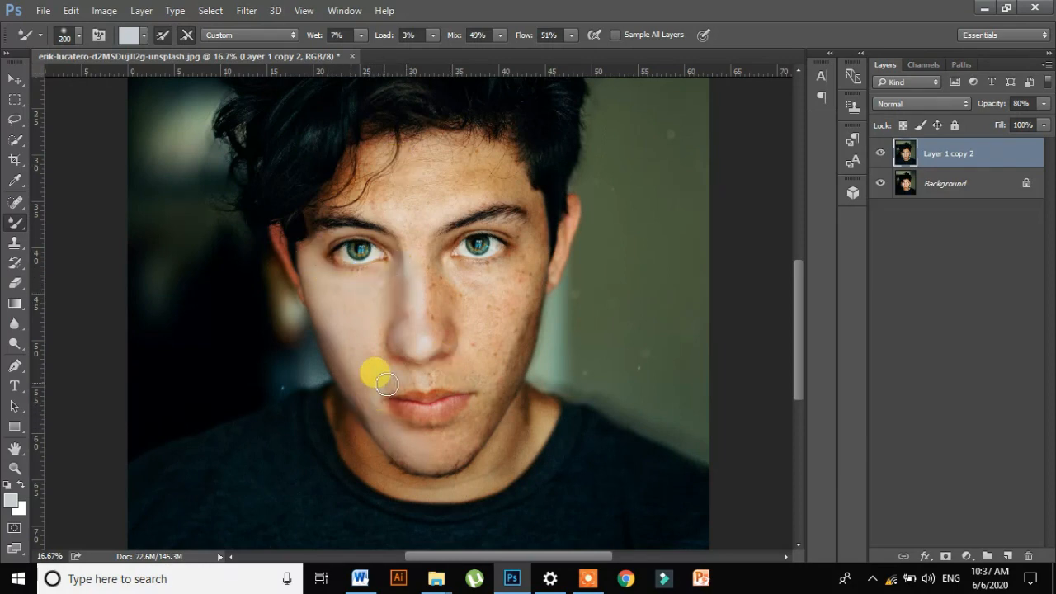
- Duplicate Layer 1 copy 2 and smooth the chin, the skin around the mouth and the nose bridge on the copy
key(ctrl+j)
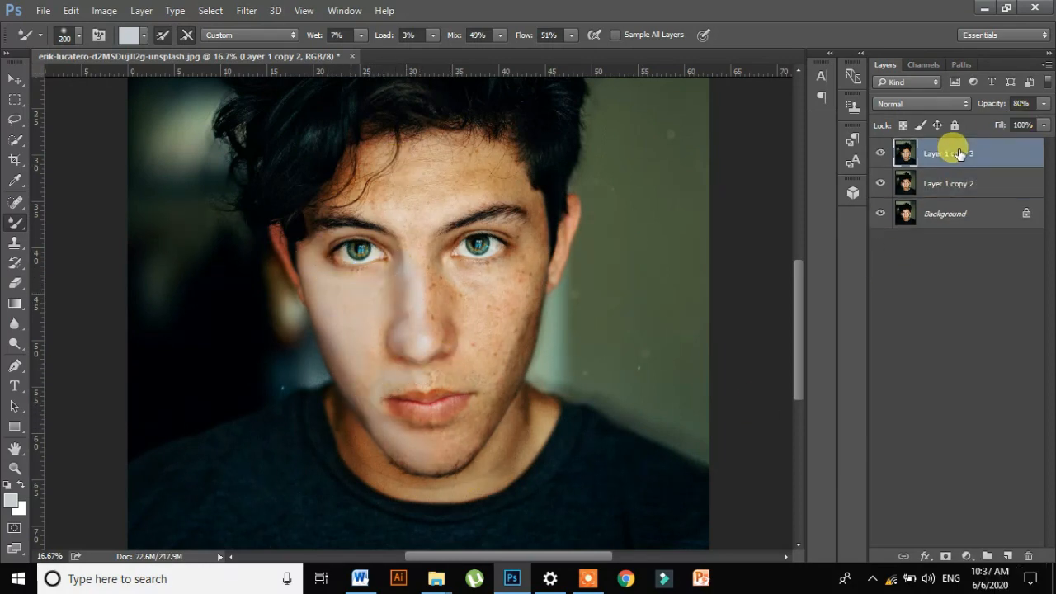
mouse_move(453, 374)
mouse_down()
mouse_move(443, 372)
mouse_move(479, 375)
mouse_move(436, 445)
mouse_move(403, 434)
mouse_move(471, 410)
mouse_move(484, 422)
mouse_move(498, 404)
mouse_up()
key(ctrl+alt+z)
mouse_move(459, 463)
mouse_down()
mouse_move(501, 376)
mouse_move(490, 419)
mouse_move(505, 379)
mouse_move(489, 382)
mouse_move(507, 350)
mouse_move(511, 359)
mouse_move(443, 382)
mouse_move(371, 377)
mouse_move(412, 294)
mouse_move(450, 318)
mouse_move(432, 347)
mouse_move(453, 345)
mouse_move(452, 302)
mouse_up()
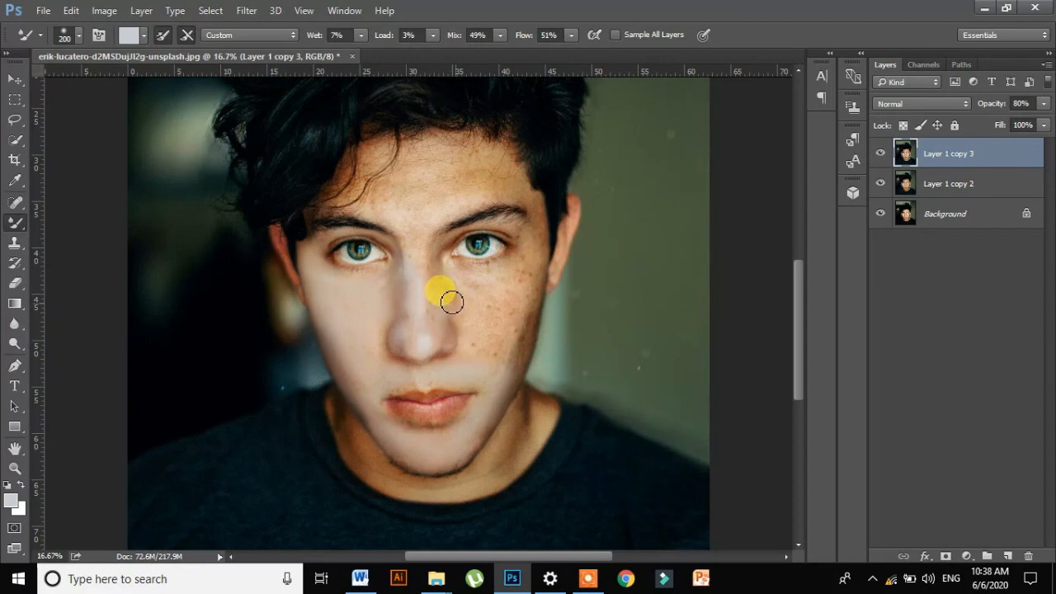
drag(421, 253, 435, 288)
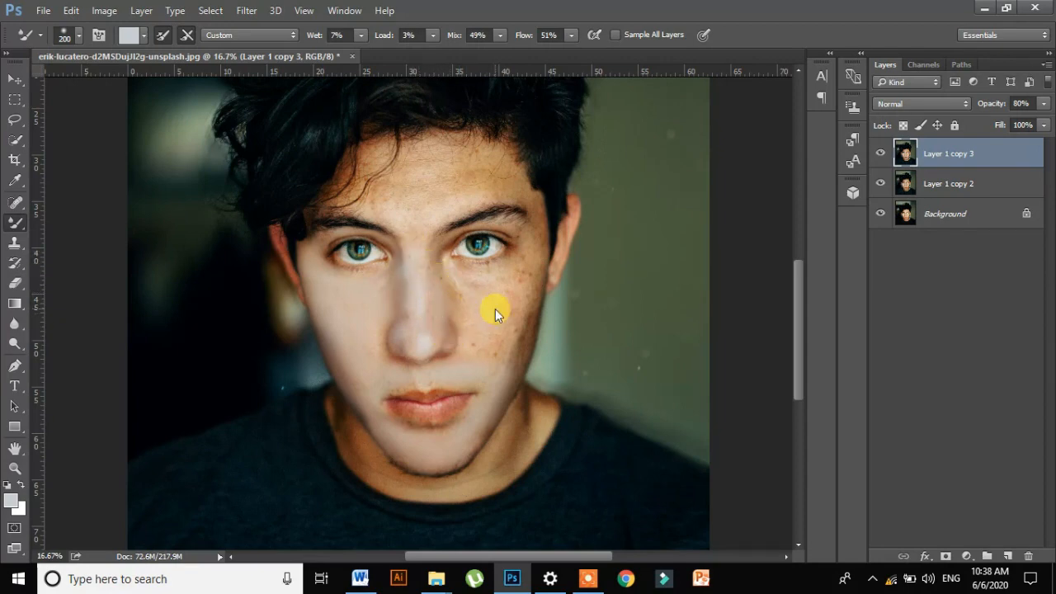
- Smooth the freckled image-right cheek, the skin beneath that eye and the remaining nose area with the Mixer Brush at size 200
mouse_move(495, 309)
mouse_down()
mouse_move(511, 367)
mouse_move(484, 353)
mouse_move(512, 312)
mouse_move(505, 329)
mouse_move(531, 324)
mouse_move(514, 365)
mouse_up()
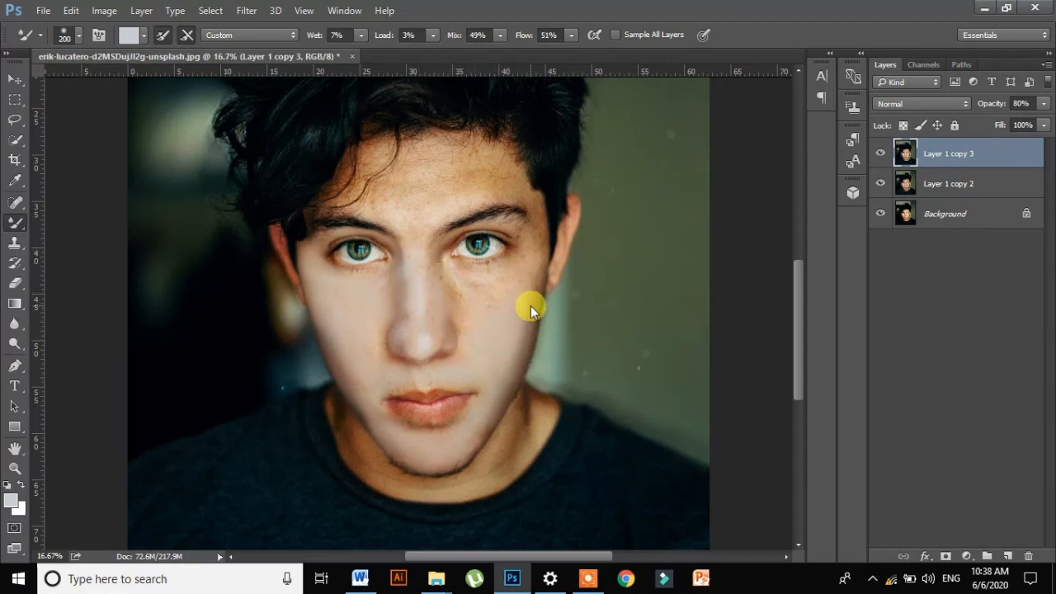
mouse_move(529, 307)
mouse_down()
mouse_move(476, 304)
mouse_move(465, 279)
mouse_move(469, 319)
mouse_move(459, 298)
mouse_move(519, 254)
mouse_move(523, 290)
mouse_move(522, 269)
mouse_move(475, 276)
mouse_move(533, 249)
mouse_move(540, 213)
mouse_move(475, 332)
mouse_move(425, 269)
mouse_up()
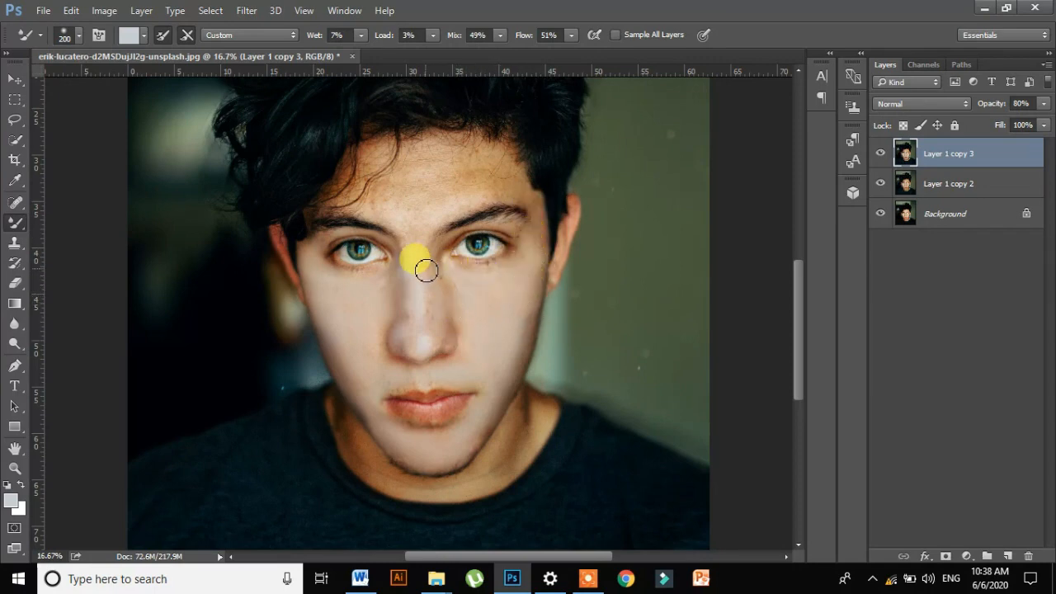
drag(431, 319, 428, 351)
drag(435, 281, 603, 334)
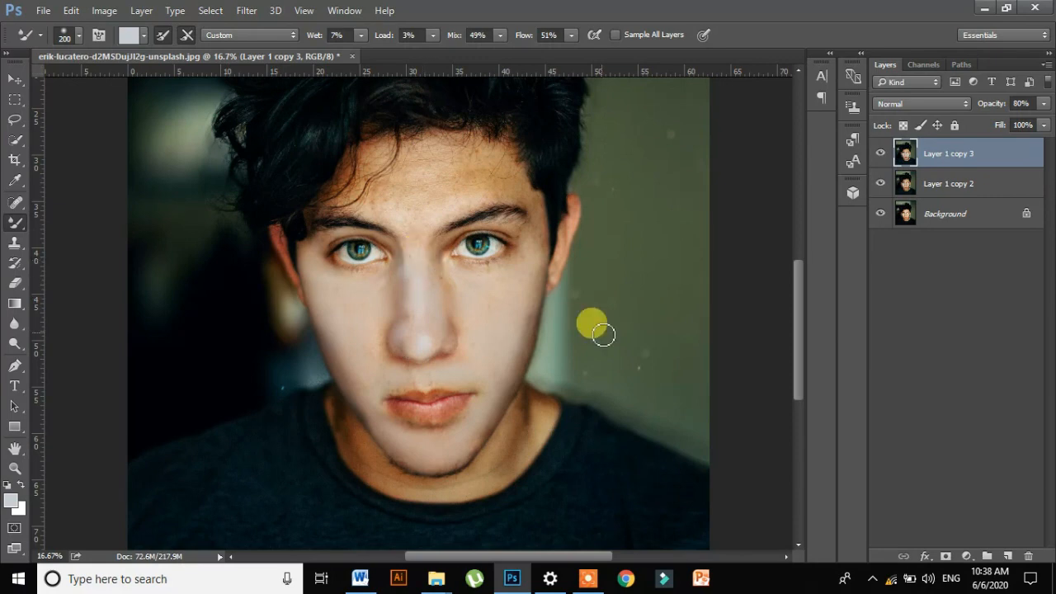
- Toggle the visibility of Layer 1 copy 2 and Layer 1 copy 3 to compare the skin before and after smoothing
click(882, 186)
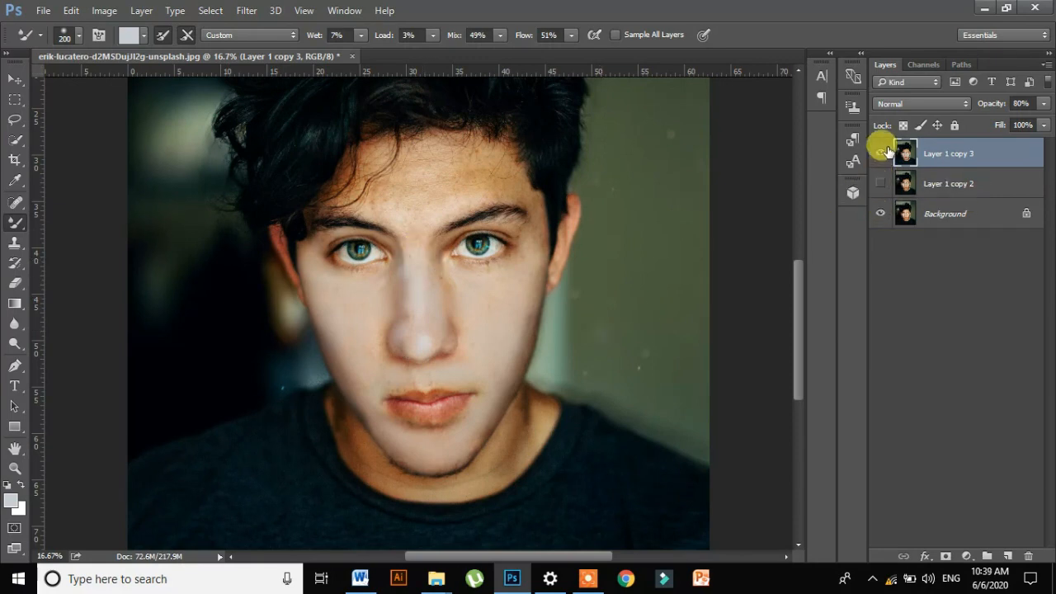
click(884, 154)
click(884, 153)
click(884, 153)
click(885, 154)
click(880, 183)
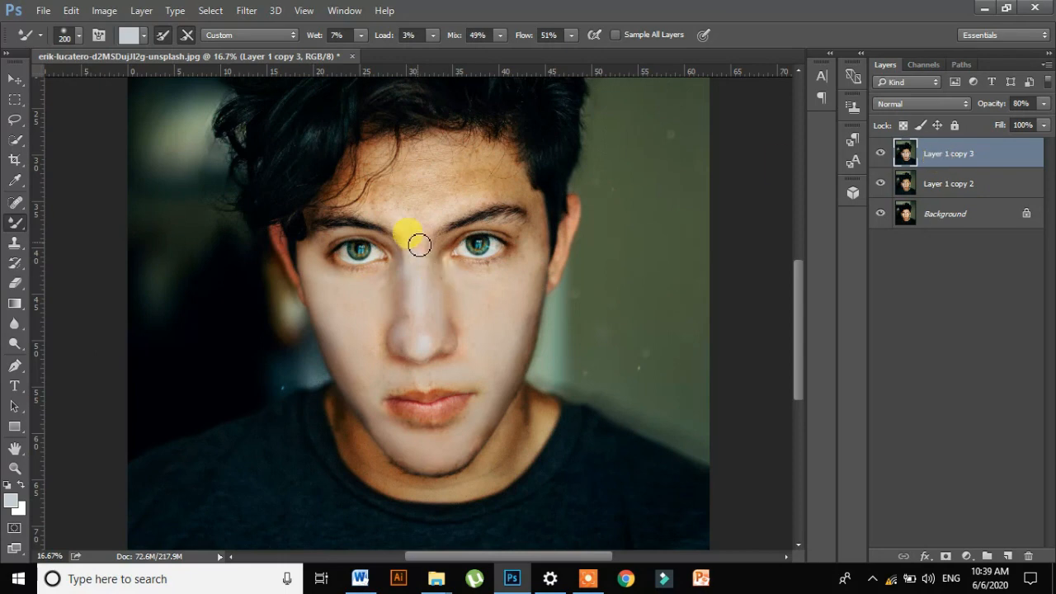
- Merge Layer 1 copy 2 and Layer 1 copy 3 into a single layer
click(932, 183)
shift+click(955, 155)
right_click(954, 155)
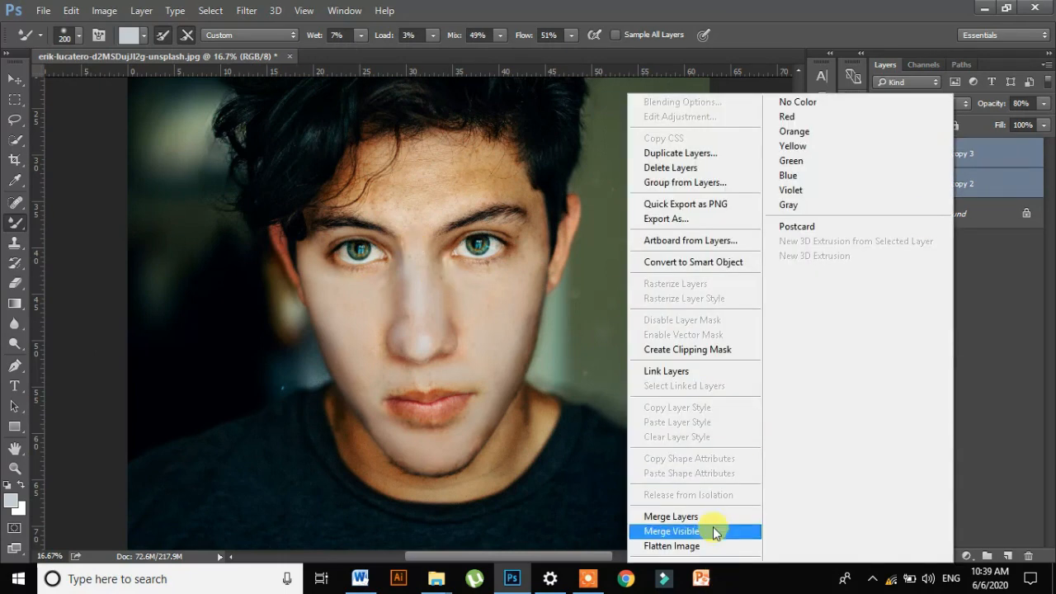
click(697, 516)
click(247, 10)
click(355, 144)
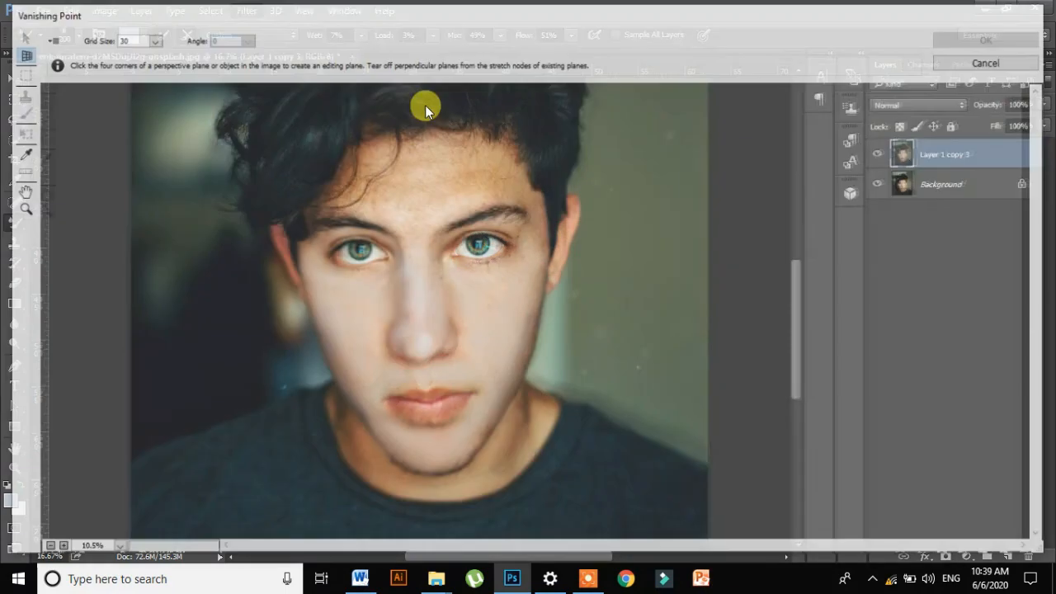
click(982, 64)
- Refine the shape of the nose on the merged layer with Liquify, using brush size 235 and pressure 56
click(246, 11)
click(303, 130)
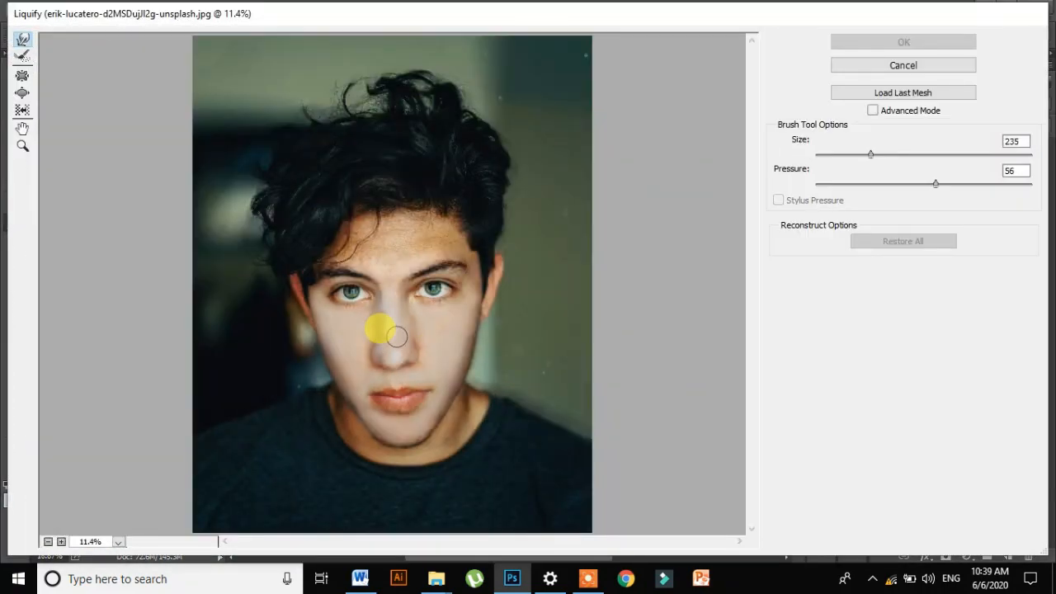
click(388, 349)
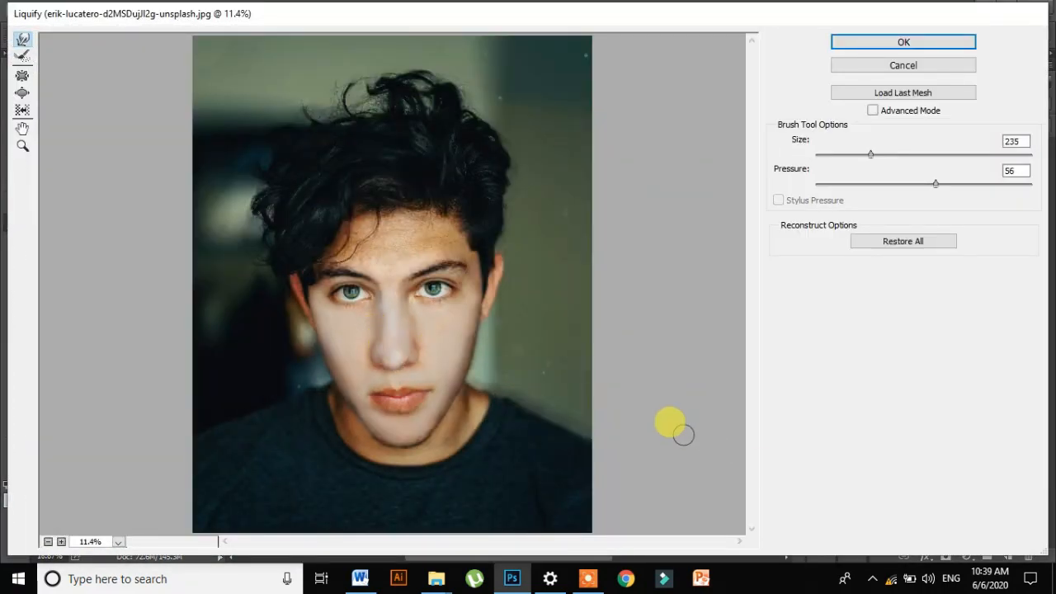
drag(400, 312, 388, 347)
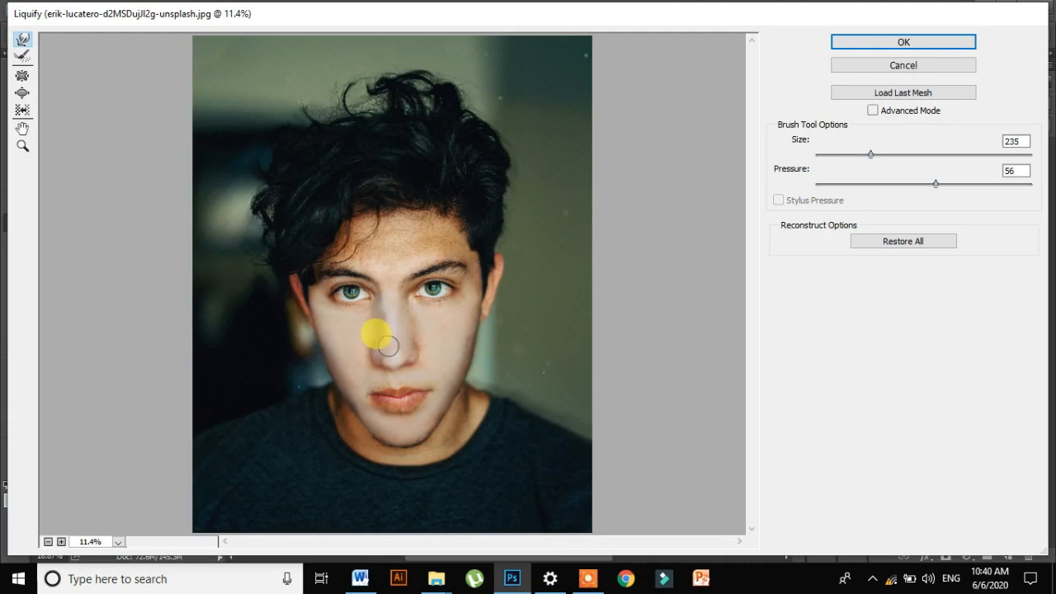
click(889, 43)
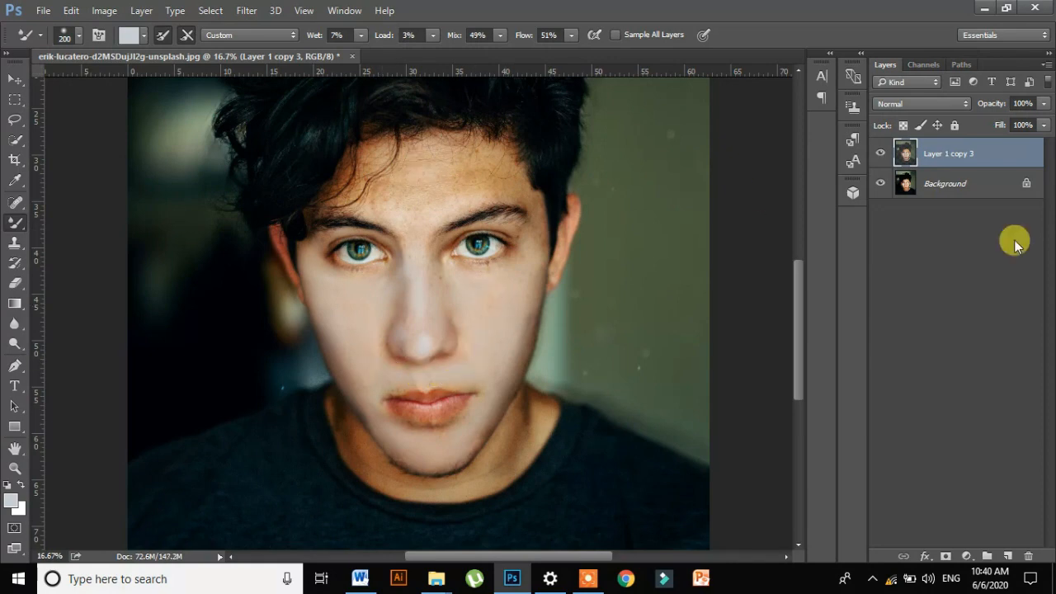
- Smooth the forehead skin with the Mixer Brush on a duplicate of Layer 1 copy 3 set to 78% opacity
key(ctrl+j)
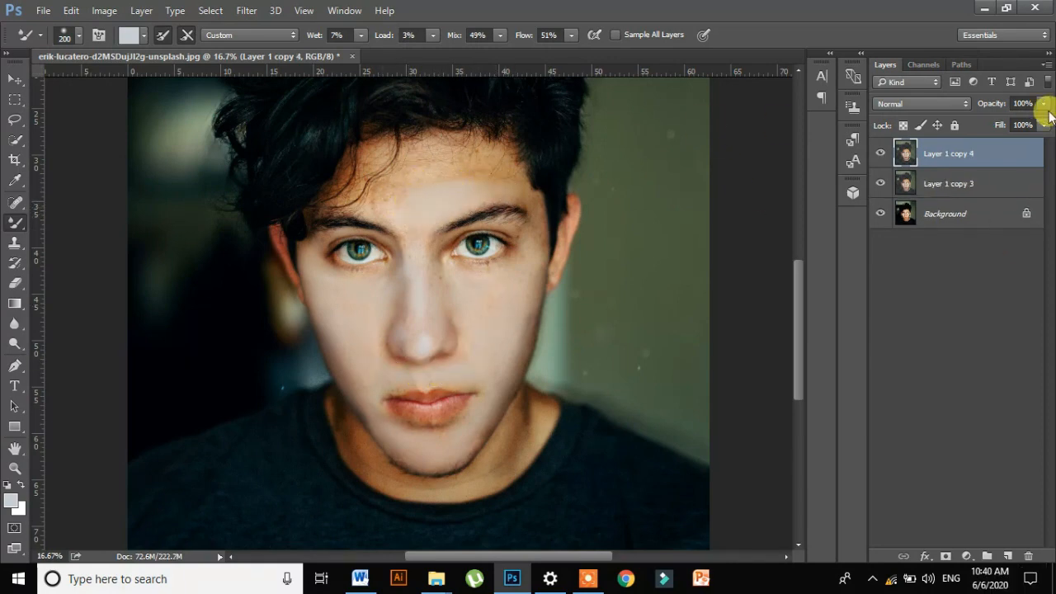
drag(1046, 107, 1030, 126)
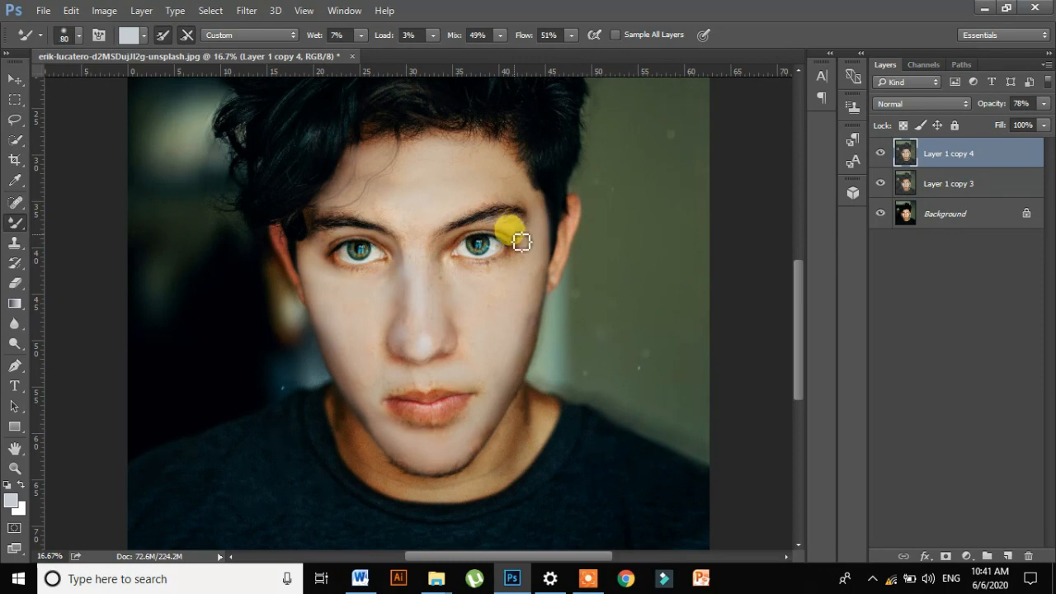
- Merge Layer 1 copy 3 and Layer 1 copy 4 into a single layer
shift+click(974, 184)
key(ctrl+j)
key(ctrl+z)
right_click(970, 167)
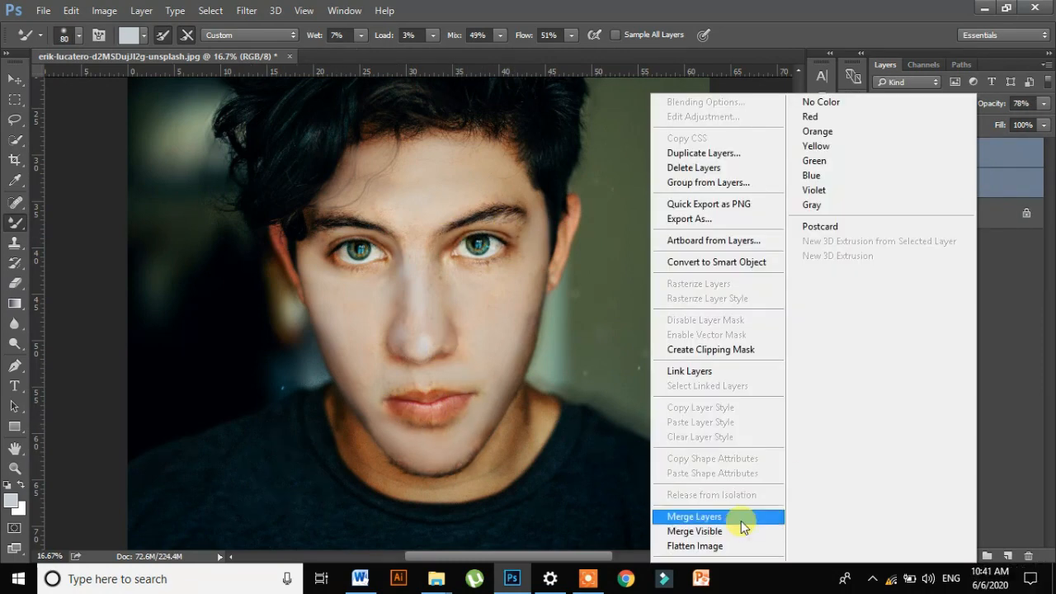
click(743, 518)
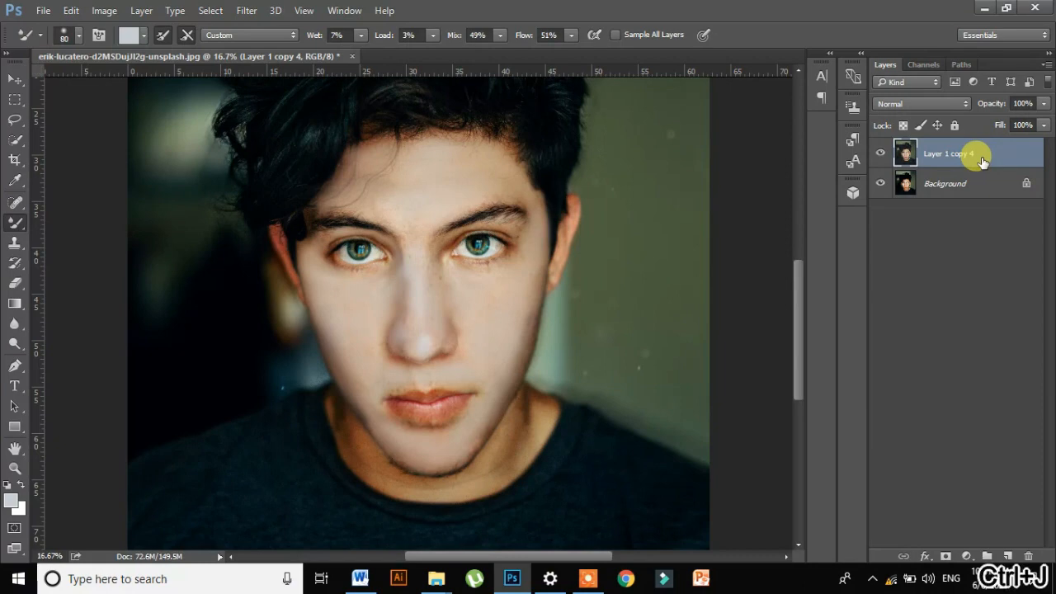
- Duplicate the merged layer and choose the Dodge Tool for brightening facial details
key(ctrl+j)
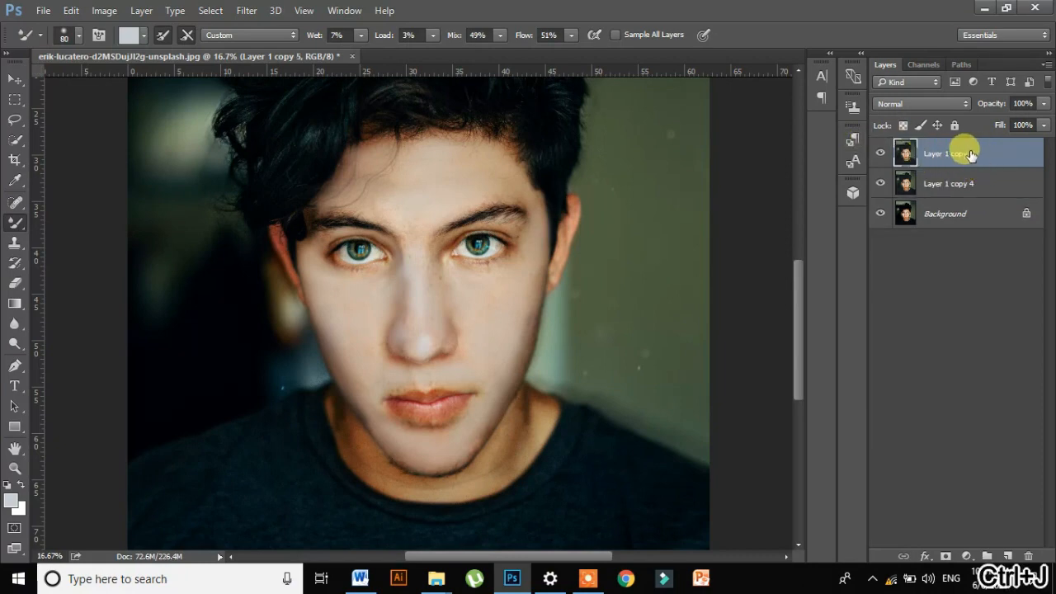
key(ctrl+plus)
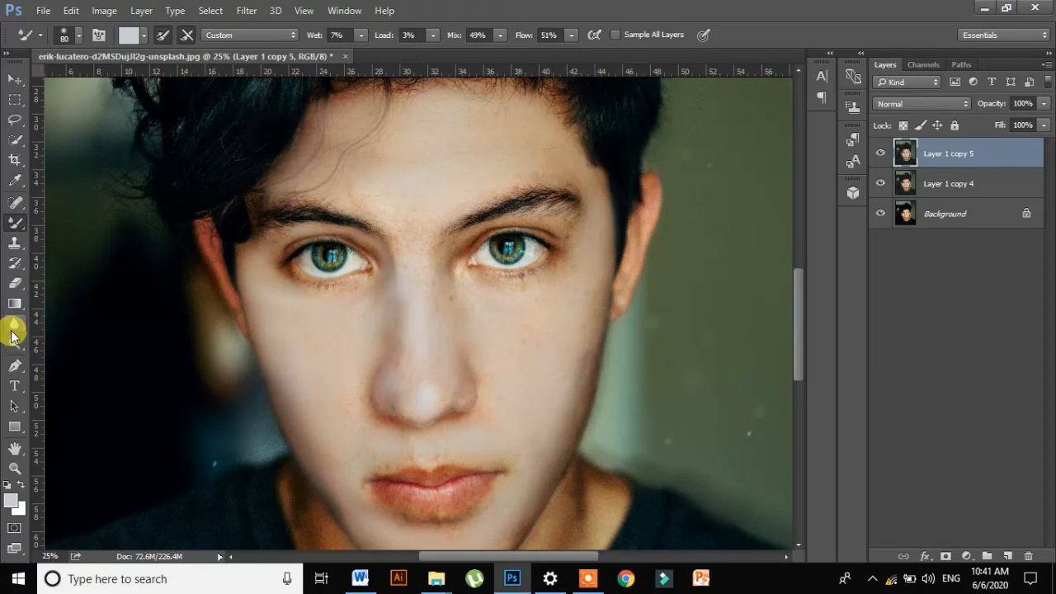
click(12, 332)
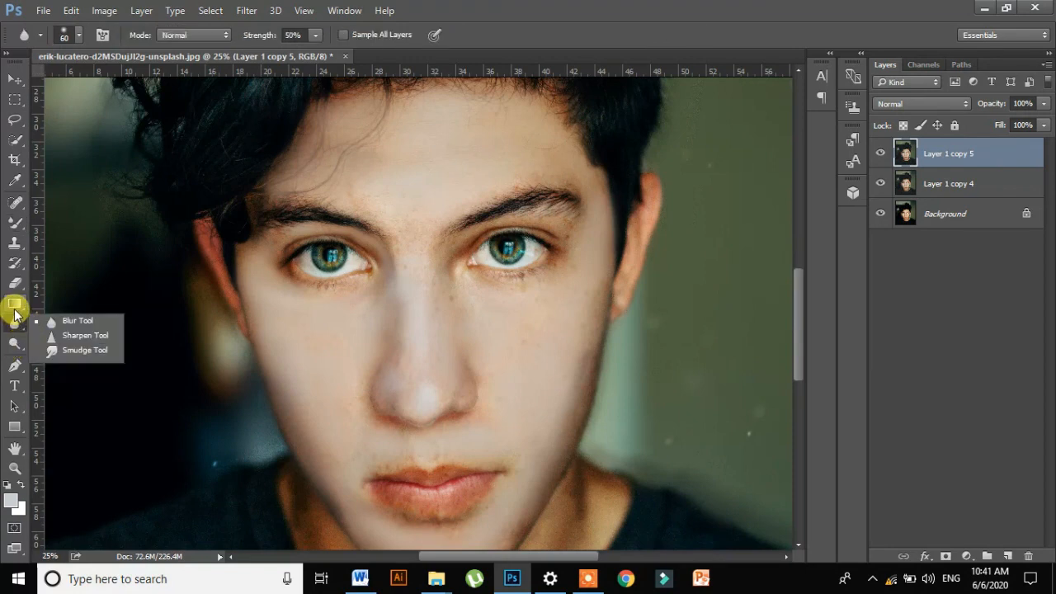
click(15, 343)
click(15, 344)
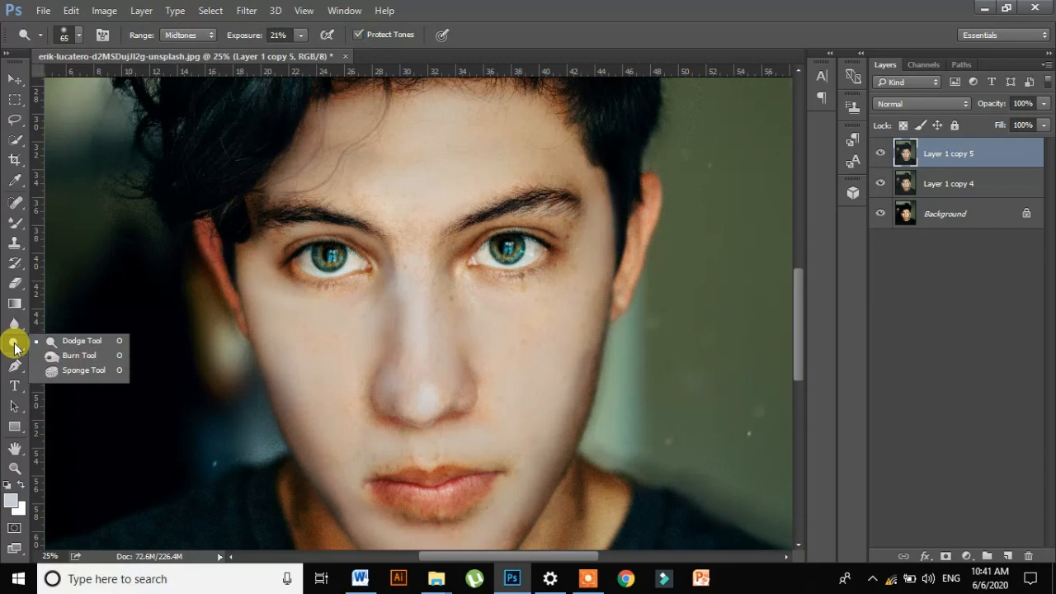
click(71, 343)
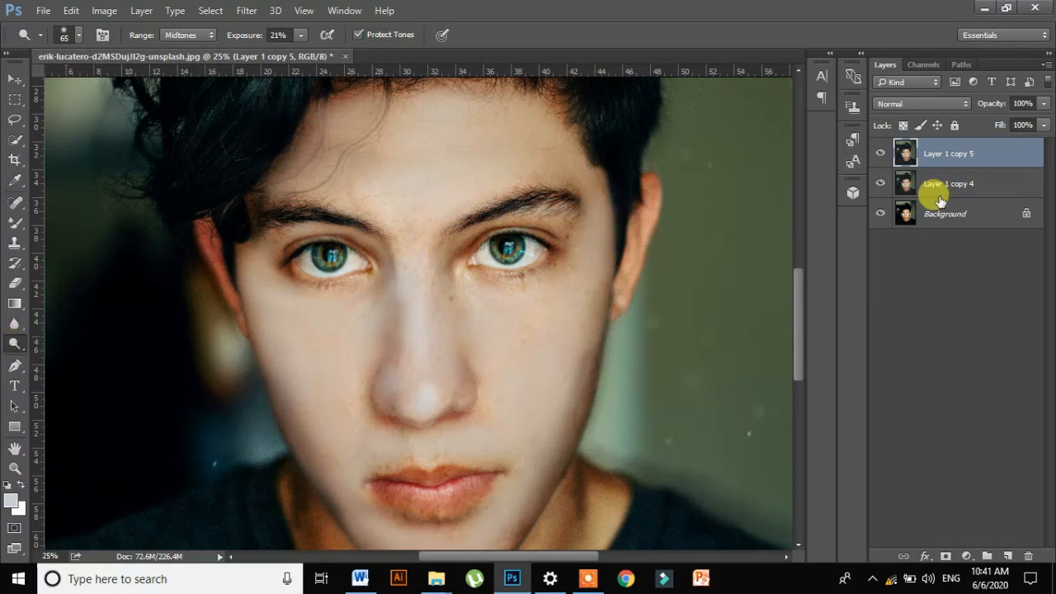
- Brighten the eyes and nose bridge with the Dodge Tool, and set the layer's opacity to 83% and fill to 84%
key(ctrl+z)
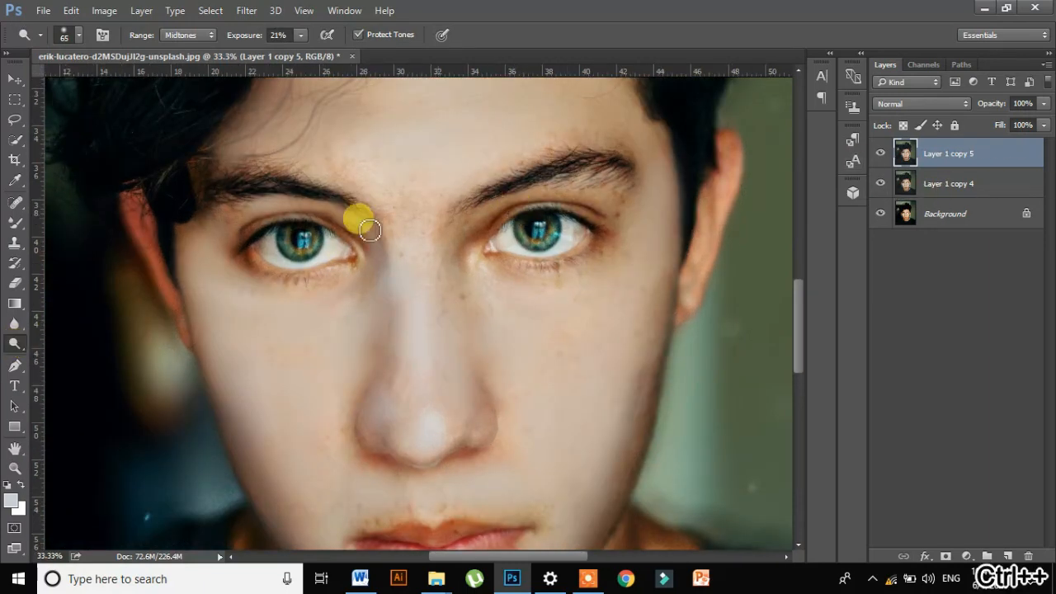
key(ctrl+plus)
mouse_move(263, 243)
mouse_down()
mouse_move(359, 235)
mouse_move(311, 231)
mouse_move(354, 254)
mouse_move(331, 259)
mouse_move(275, 252)
mouse_move(319, 278)
mouse_move(256, 270)
mouse_move(306, 298)
mouse_move(281, 279)
mouse_move(348, 278)
mouse_move(283, 289)
mouse_move(364, 270)
mouse_move(332, 241)
mouse_move(295, 231)
mouse_move(348, 238)
mouse_move(260, 228)
mouse_move(245, 247)
mouse_move(296, 227)
mouse_move(244, 236)
mouse_move(582, 281)
mouse_move(553, 292)
mouse_move(598, 264)
mouse_move(557, 274)
mouse_move(608, 243)
mouse_move(498, 231)
mouse_move(494, 239)
mouse_move(553, 210)
mouse_move(608, 236)
mouse_move(532, 221)
mouse_move(493, 252)
mouse_move(573, 246)
mouse_move(518, 239)
mouse_move(556, 241)
mouse_move(384, 439)
mouse_move(423, 261)
mouse_up()
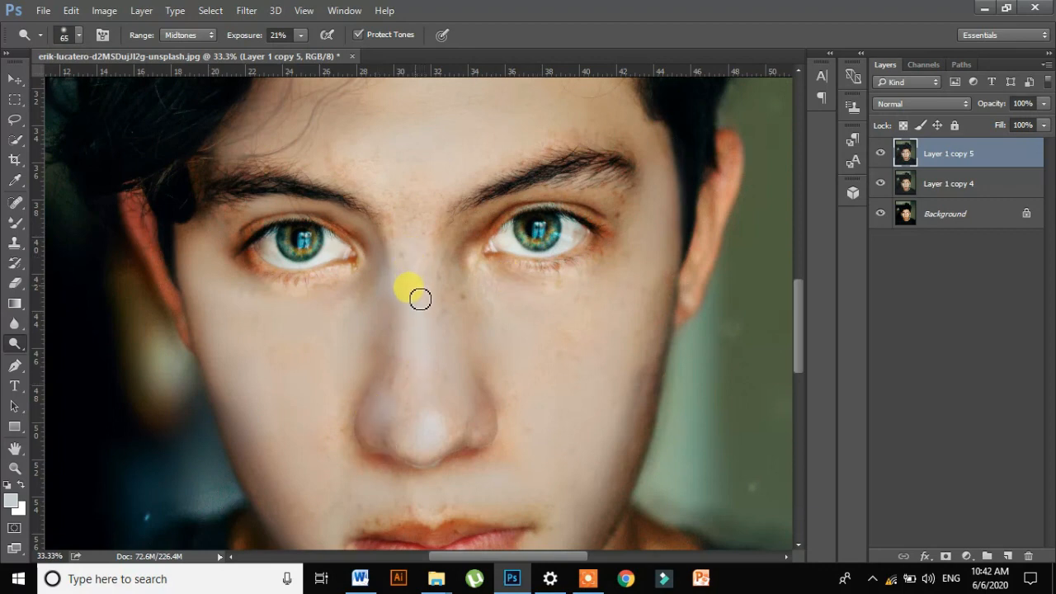
mouse_move(420, 299)
mouse_down()
mouse_move(424, 451)
mouse_move(435, 305)
mouse_move(507, 449)
mouse_move(478, 331)
mouse_move(422, 227)
mouse_move(419, 432)
mouse_up()
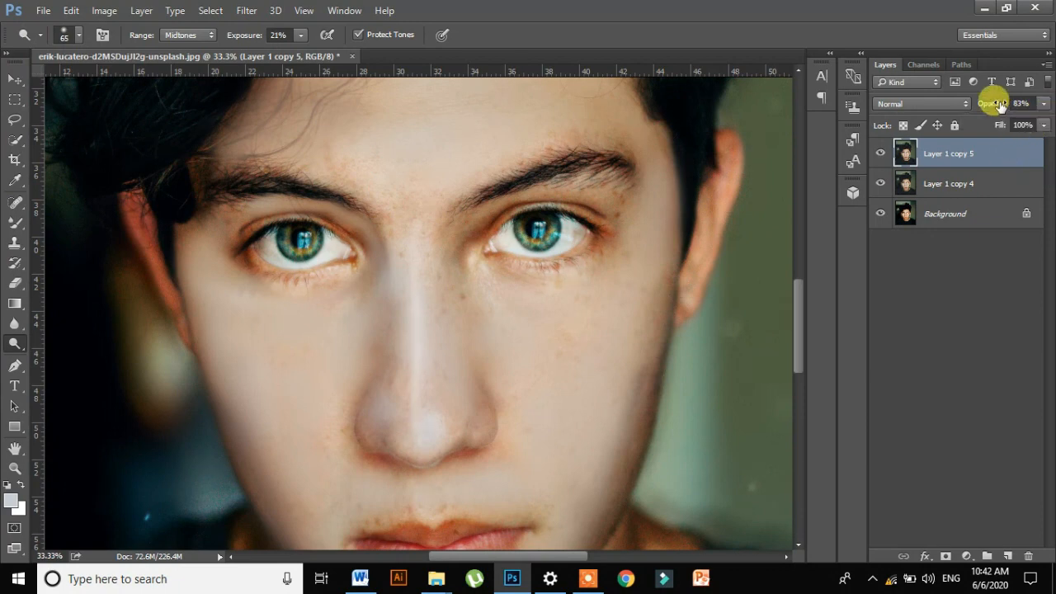
click(1042, 126)
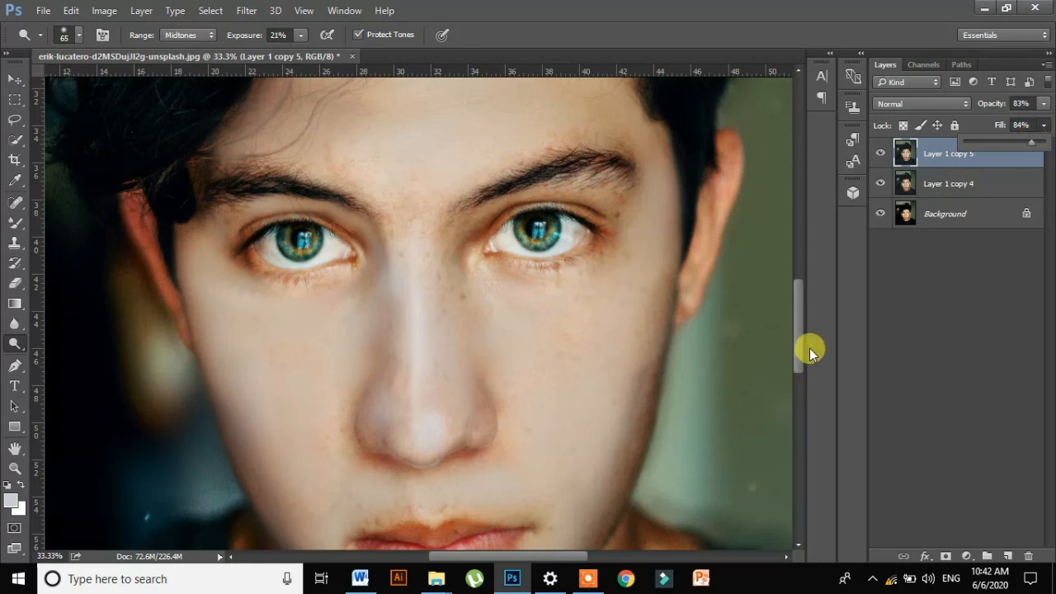
- Brighten the lips with the Dodge Tool at size 65 and 21% midtones exposure
drag(809, 348, 801, 379)
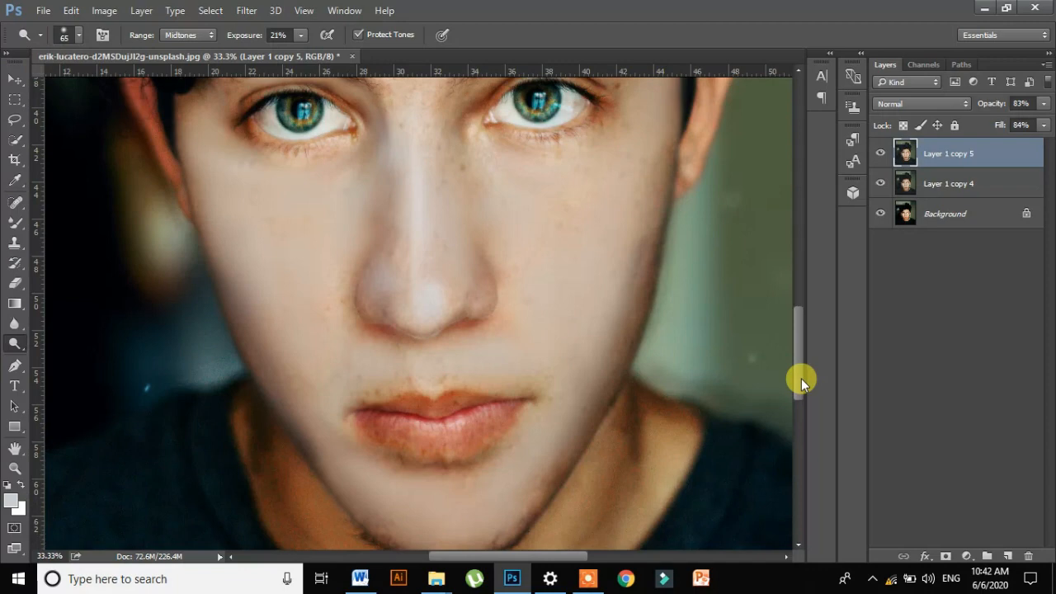
key(ctrl+plus)
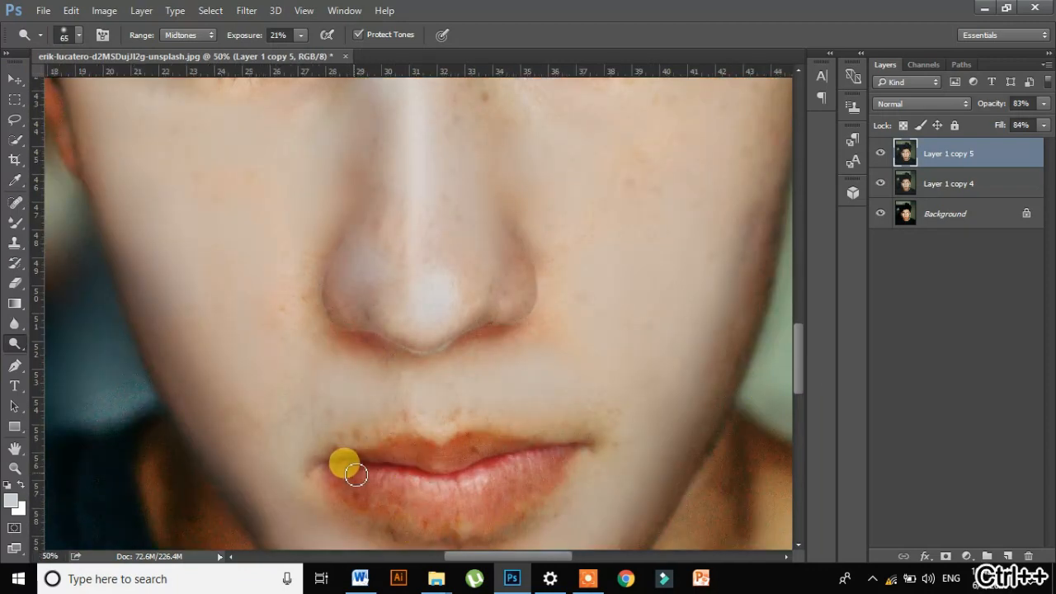
mouse_move(356, 474)
mouse_down()
mouse_move(393, 496)
mouse_move(444, 502)
mouse_move(405, 491)
mouse_move(467, 495)
mouse_move(525, 472)
mouse_move(479, 492)
mouse_move(548, 477)
mouse_move(459, 512)
mouse_move(527, 502)
mouse_move(386, 508)
mouse_move(438, 525)
mouse_move(365, 488)
mouse_move(424, 538)
mouse_move(363, 499)
mouse_move(373, 493)
mouse_move(357, 485)
mouse_move(362, 477)
mouse_move(336, 469)
mouse_move(372, 492)
mouse_move(339, 476)
mouse_move(417, 455)
mouse_move(387, 455)
mouse_move(512, 453)
mouse_move(435, 453)
mouse_move(449, 460)
mouse_move(494, 456)
mouse_move(416, 448)
mouse_move(514, 450)
mouse_move(548, 473)
mouse_move(483, 524)
mouse_move(400, 516)
mouse_move(339, 477)
mouse_move(398, 513)
mouse_move(354, 486)
mouse_move(403, 511)
mouse_move(464, 514)
mouse_move(552, 483)
mouse_move(578, 460)
mouse_move(528, 459)
mouse_move(466, 308)
mouse_move(493, 268)
mouse_move(373, 278)
mouse_move(537, 292)
mouse_move(546, 342)
mouse_move(552, 296)
mouse_move(503, 273)
mouse_move(574, 297)
mouse_move(492, 275)
mouse_move(509, 223)
mouse_up()
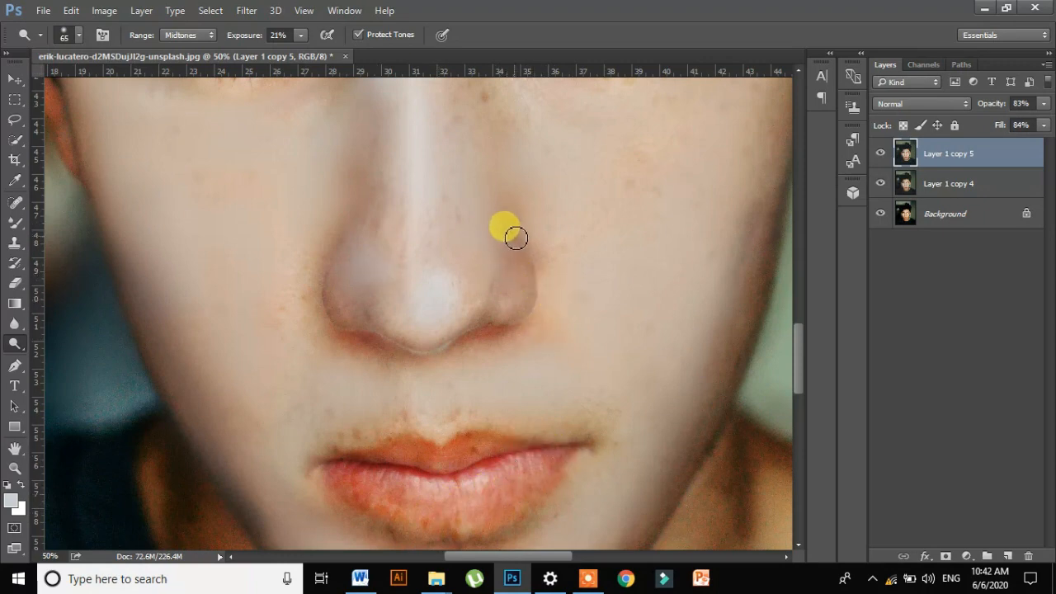
- Brighten the side of the nose and the adjacent cheek with the Dodge Tool at size 65 and 21% midtones exposure
mouse_move(531, 307)
mouse_down()
mouse_move(334, 225)
mouse_move(345, 296)
mouse_move(358, 254)
mouse_move(352, 281)
mouse_move(365, 247)
mouse_move(369, 284)
mouse_move(380, 264)
mouse_move(336, 243)
mouse_move(345, 245)
mouse_move(340, 288)
mouse_move(350, 249)
mouse_move(341, 304)
mouse_move(352, 318)
mouse_move(691, 298)
mouse_up()
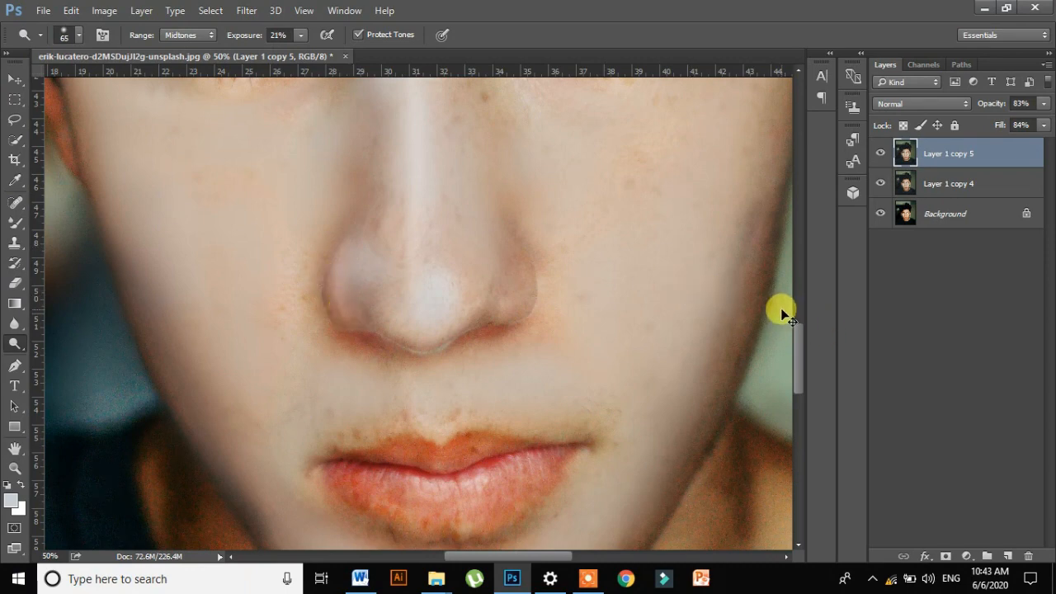
key(ctrl+minus)
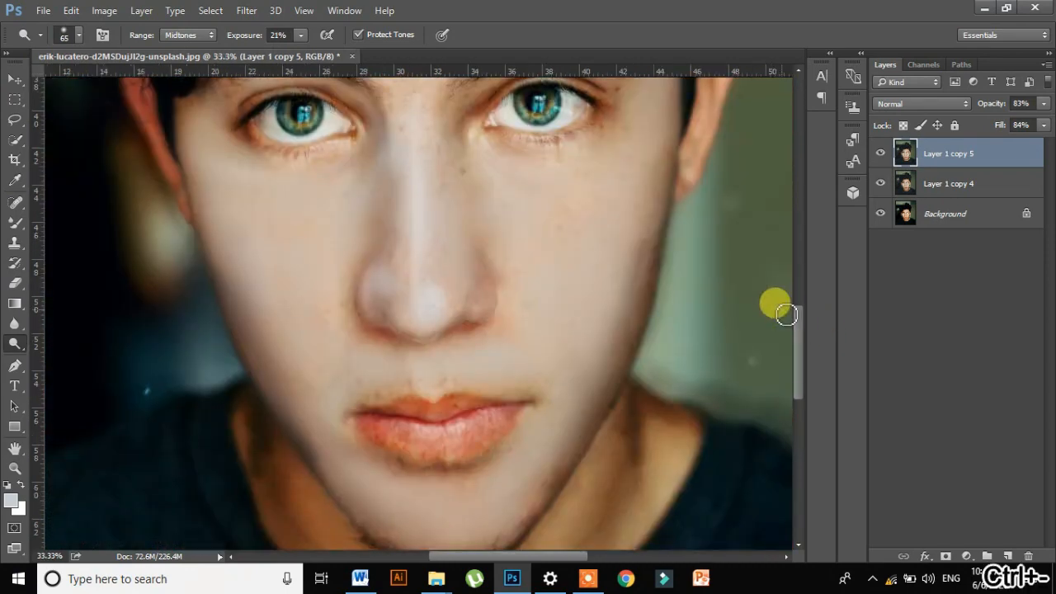
key(ctrl+minus)
key(ctrl+minus)
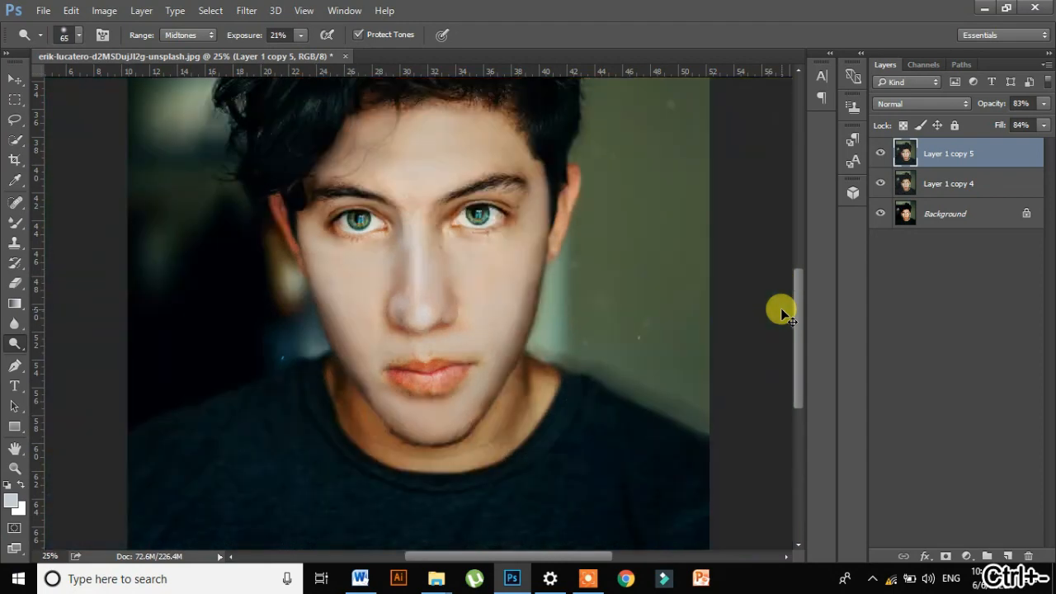
key(ctrl+minus)
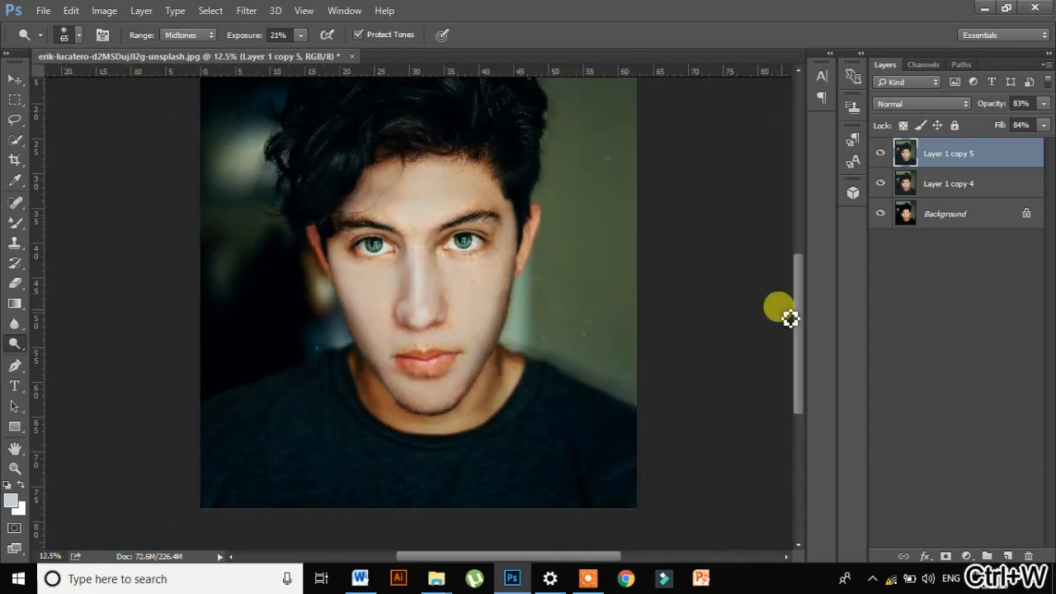
- Smooth the forehead skin on Layer 1 copy 4 with the Mixer Brush at size 125, and set the layer's fill to 81%
click(965, 181)
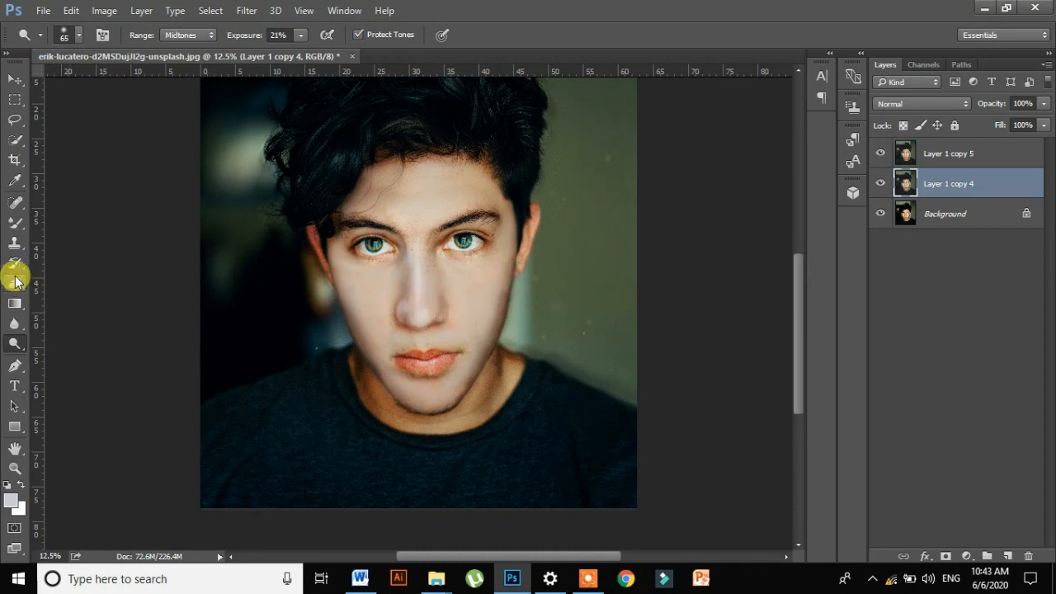
click(15, 221)
key(ctrl+plus)
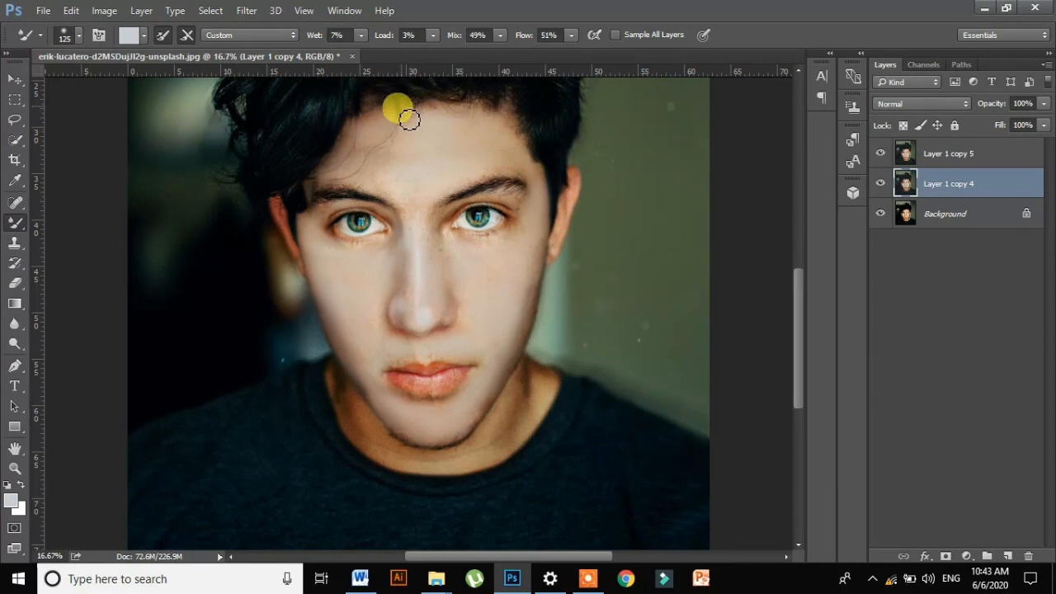
key(ctrl+minus)
- Rename Layer 1 copy 5 as Dodge and Layer 1 copy 4 as mixer brush
double_click(952, 153)
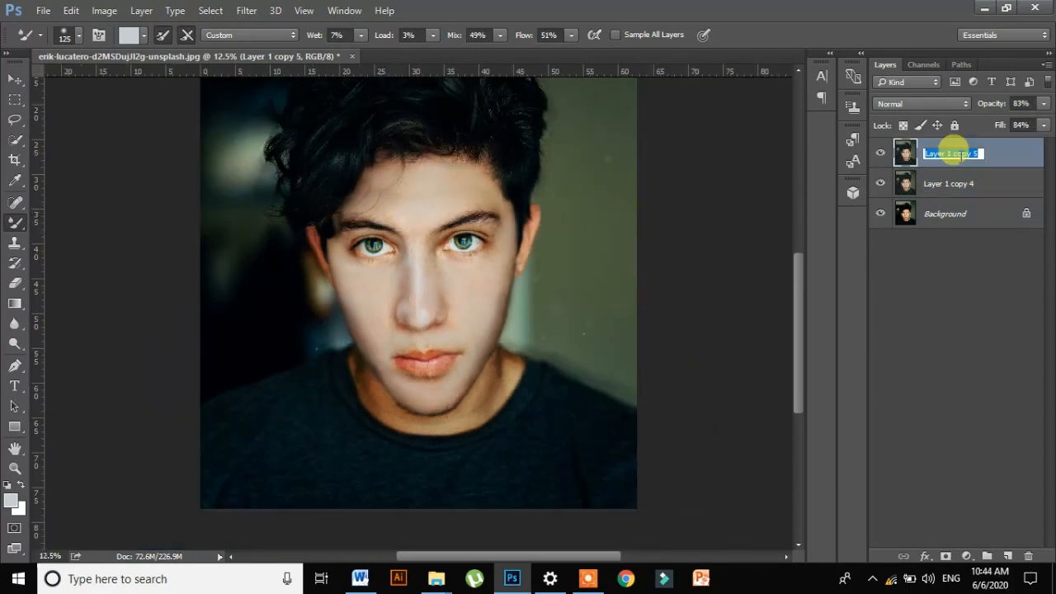
click(980, 184)
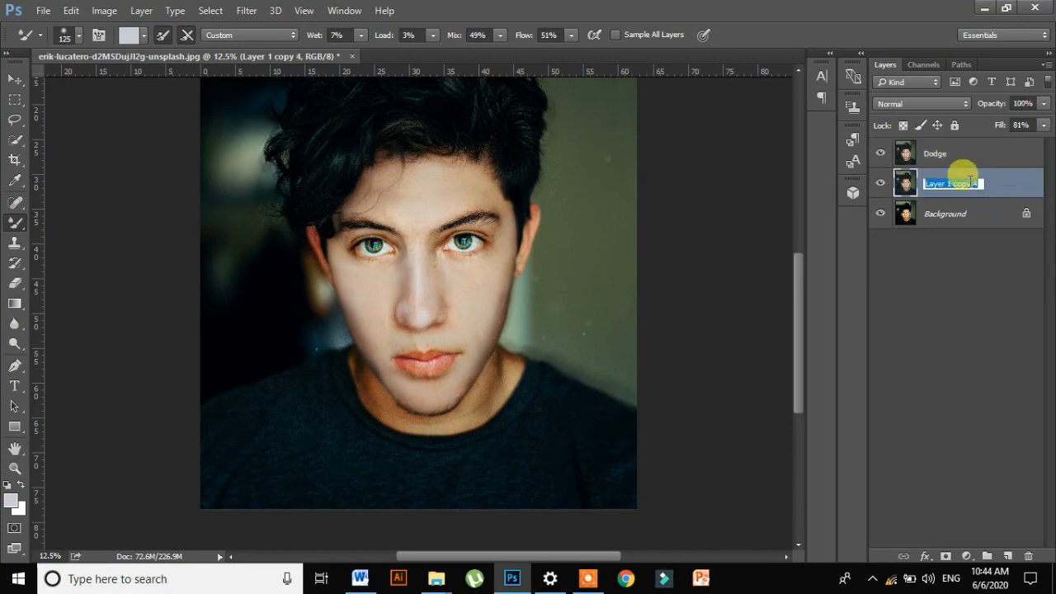
text(mixer brush)
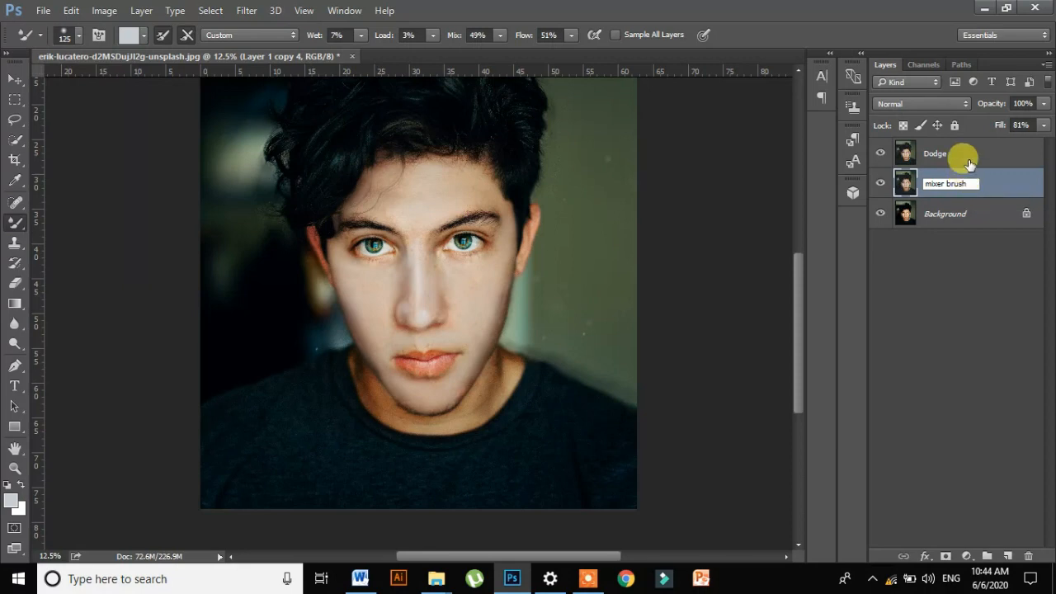
click(969, 159)
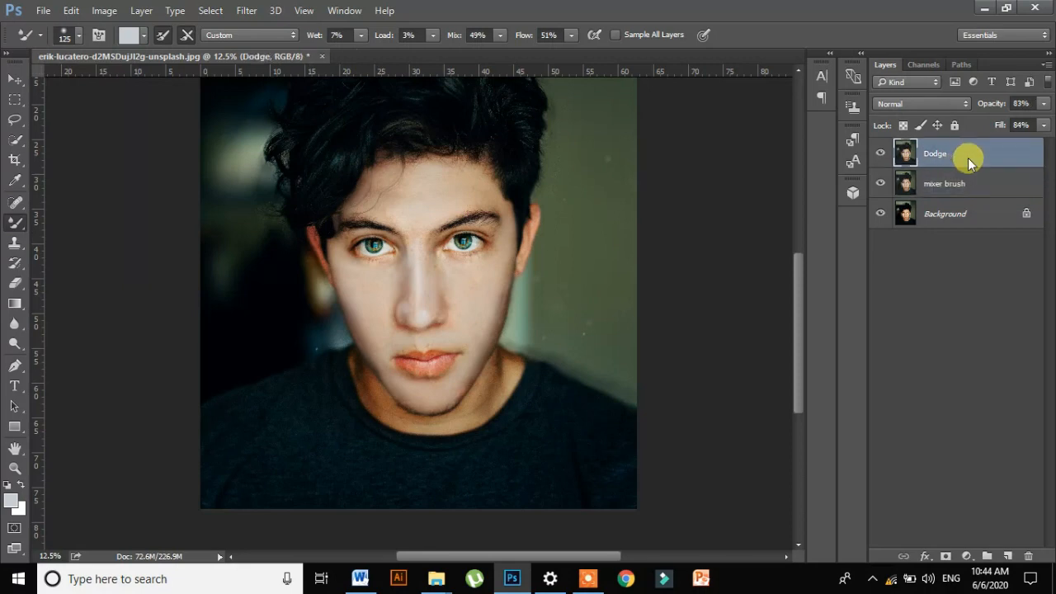
- Duplicate the Dodge layer and name the copy Burn
key(ctrl+j)
double_click(948, 154)
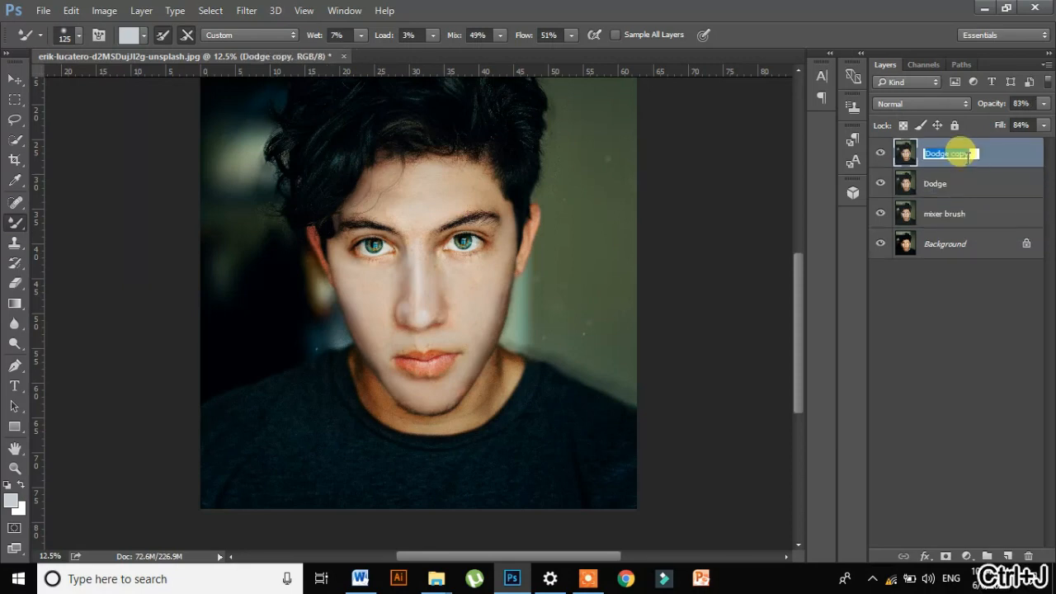
text(B)
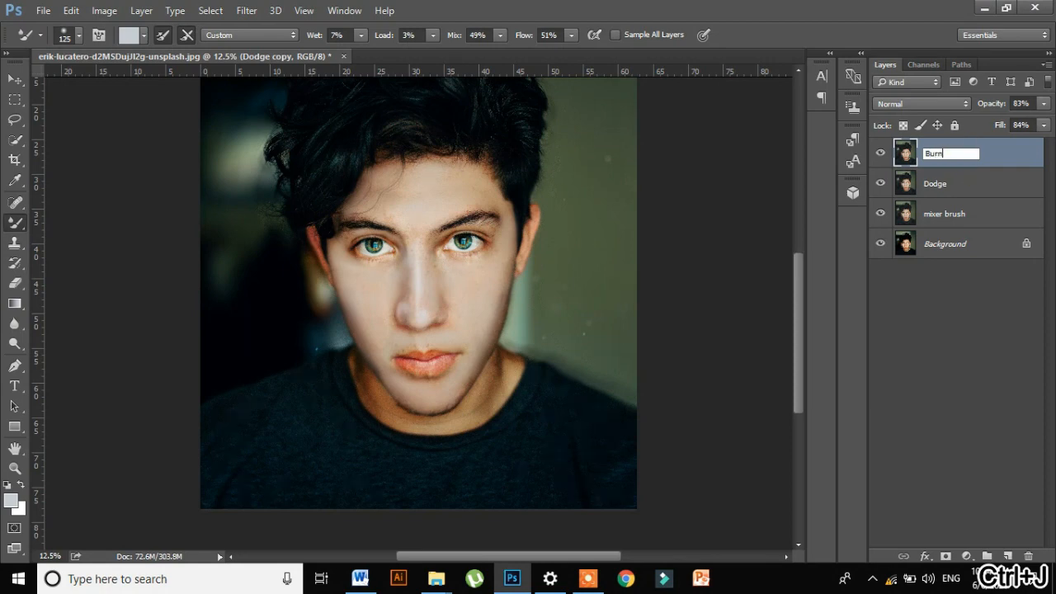
text(urn)
key(Return)
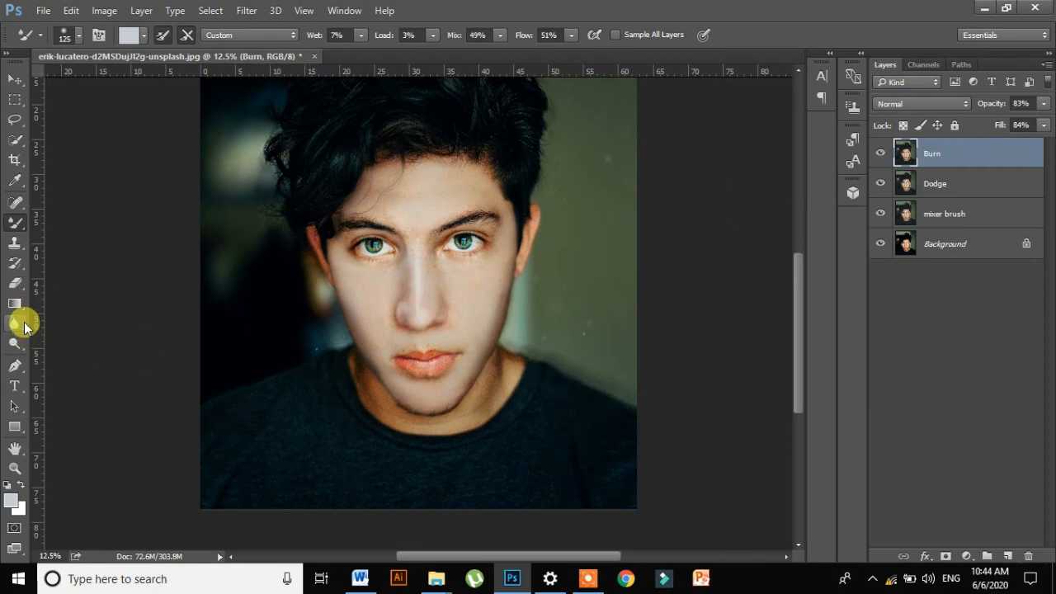
- Darken the hairline and outer edges of the face on the Burn layer with the Burn Tool at size 250 and 50% midtones exposure
click(24, 326)
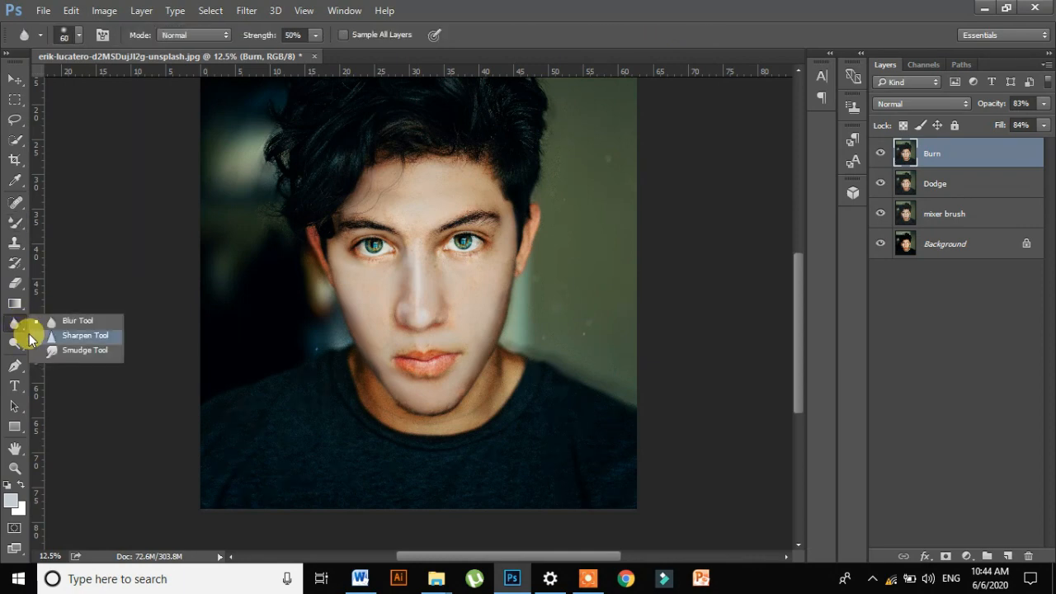
click(21, 343)
click(79, 356)
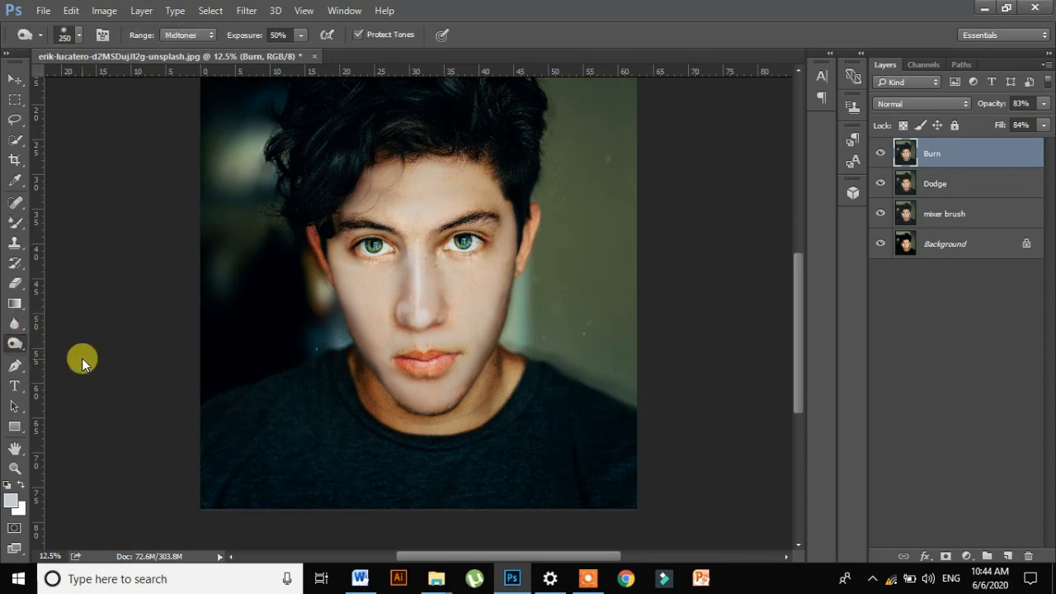
key(ctrl+plus)
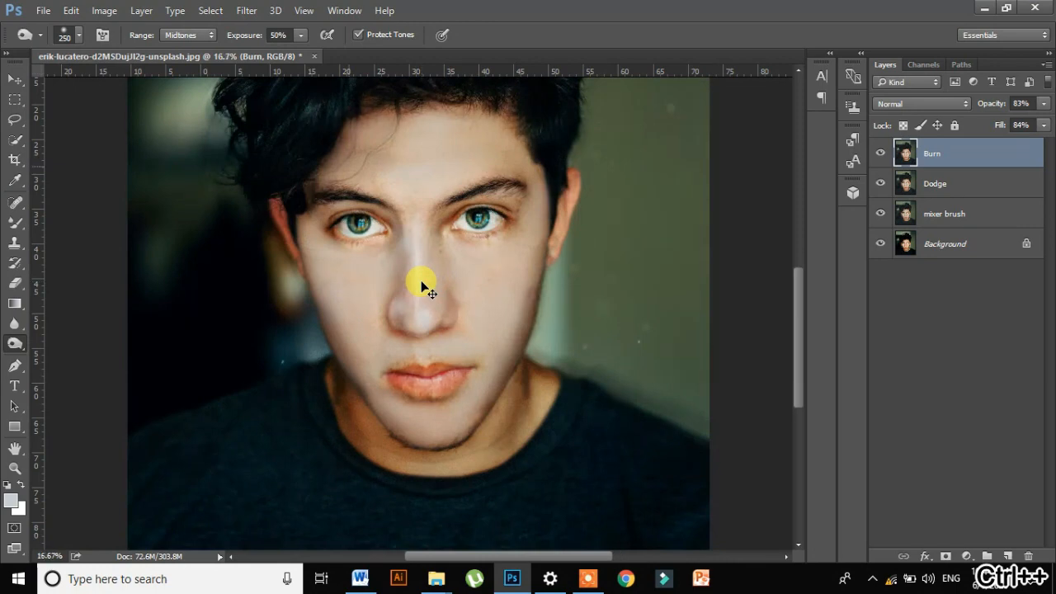
mouse_move(298, 198)
mouse_down()
mouse_move(283, 150)
mouse_move(283, 174)
mouse_move(292, 97)
mouse_move(258, 129)
mouse_move(341, 96)
mouse_move(280, 111)
mouse_move(267, 145)
mouse_move(258, 101)
mouse_move(243, 102)
mouse_move(268, 132)
mouse_move(261, 116)
mouse_move(353, 148)
mouse_move(311, 169)
mouse_move(374, 105)
mouse_move(411, 132)
mouse_move(379, 125)
mouse_move(418, 138)
mouse_move(602, 135)
mouse_up()
key(ctrl+minus)
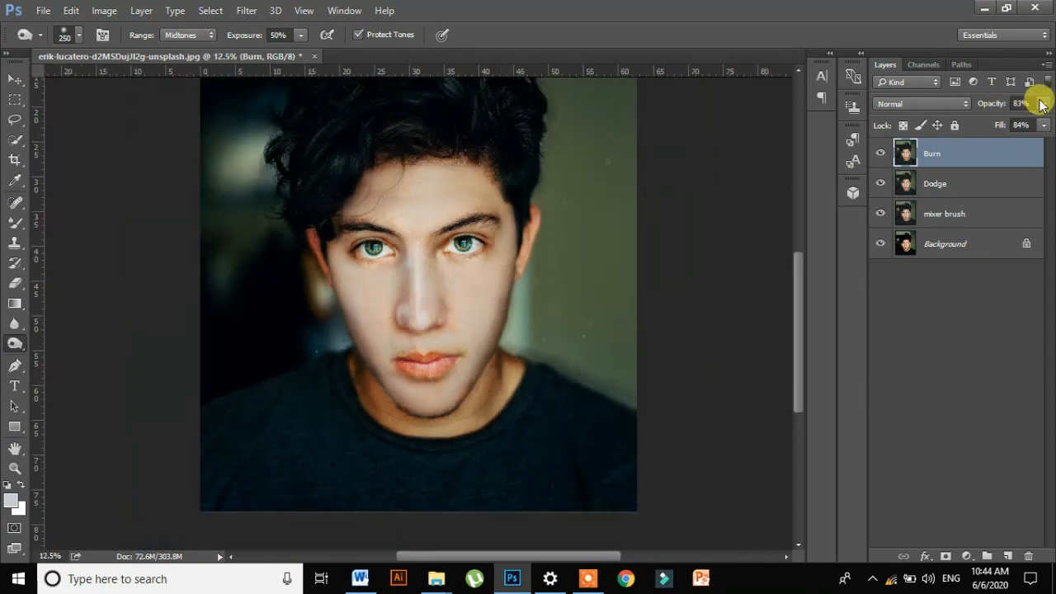
- Set the Burn layer's opacity and fill to 100%, and burn the hair, side of the face and jawline
click(1044, 124)
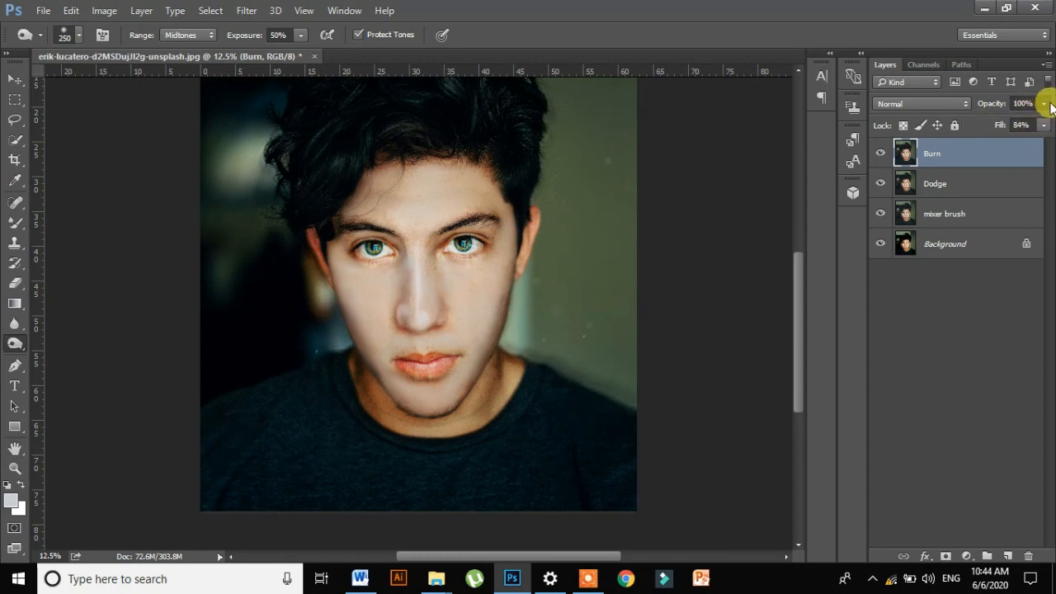
click(1046, 125)
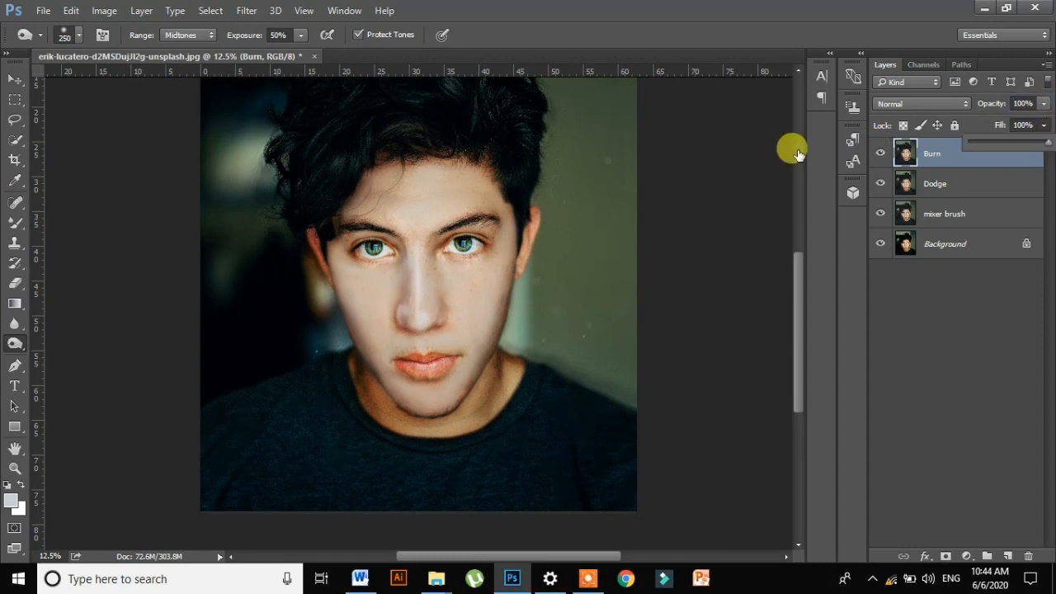
click(477, 137)
mouse_move(529, 188)
mouse_down()
mouse_move(521, 101)
mouse_move(393, 112)
mouse_move(384, 141)
mouse_move(441, 140)
mouse_move(387, 124)
mouse_move(398, 105)
mouse_move(375, 99)
mouse_move(259, 125)
mouse_move(304, 91)
mouse_move(299, 153)
mouse_move(316, 132)
mouse_move(408, 308)
mouse_move(442, 410)
mouse_move(391, 447)
mouse_move(402, 412)
mouse_move(431, 419)
mouse_move(457, 404)
mouse_move(391, 415)
mouse_up()
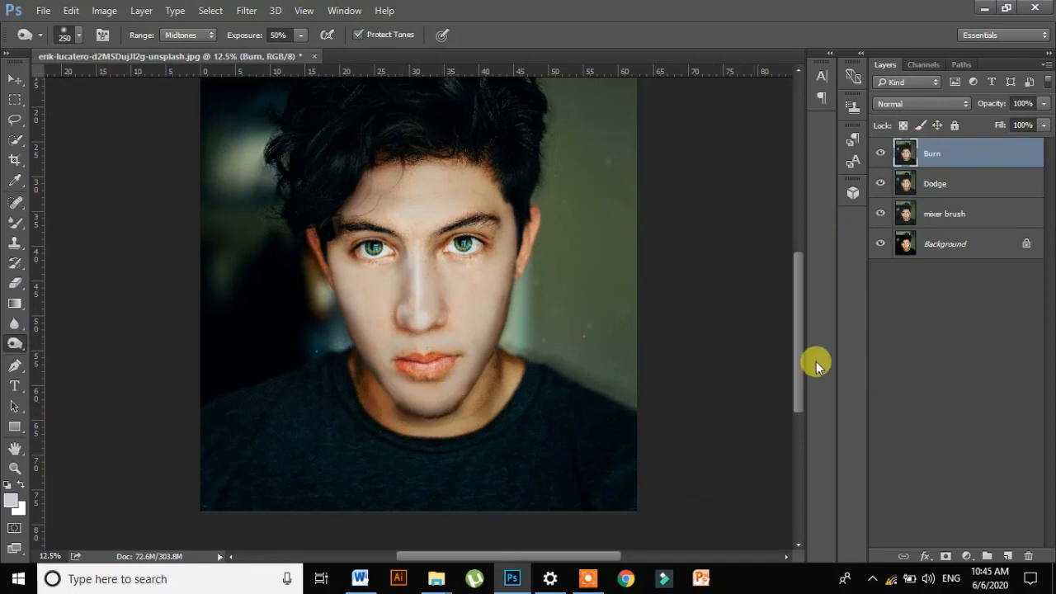
- Darken the eyebrows and the loose hair strands on the forehead with the Burn Tool, reducing the brush size to 45
scroll(805, 351, up, 3)
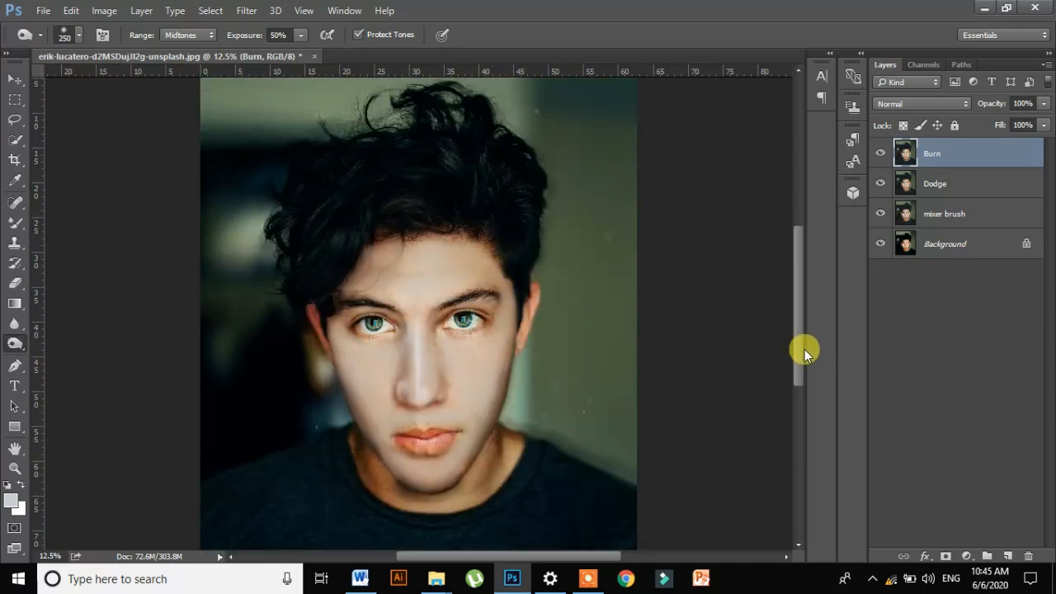
key(ctrl+plus)
key(ctrl+plus)
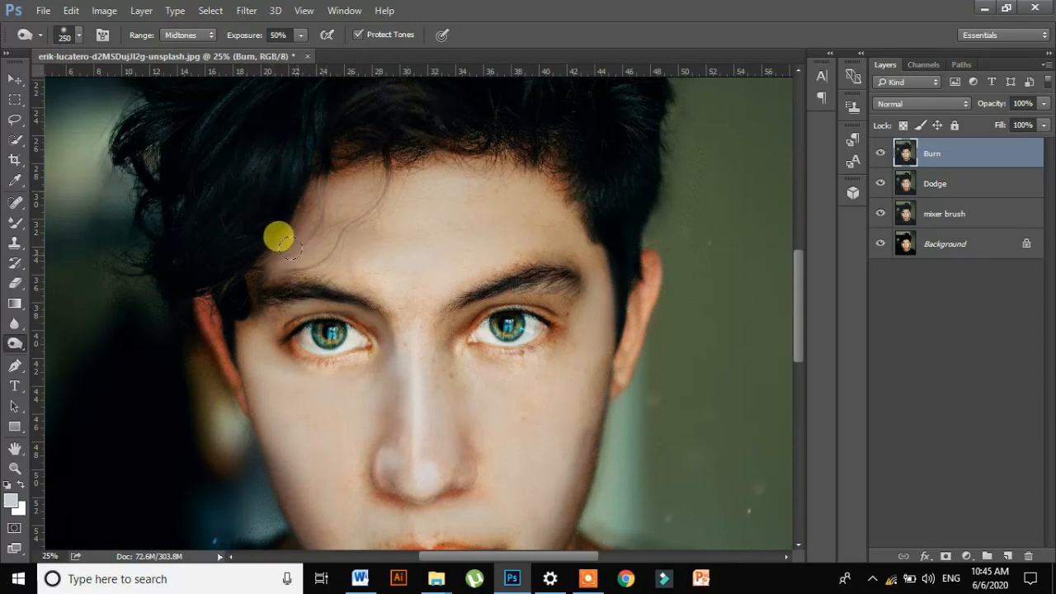
key(bracketright)
key(bracketright)
key(bracketright)
key(bracketright)
key(bracketright)
key(bracketright)
key(bracketright)
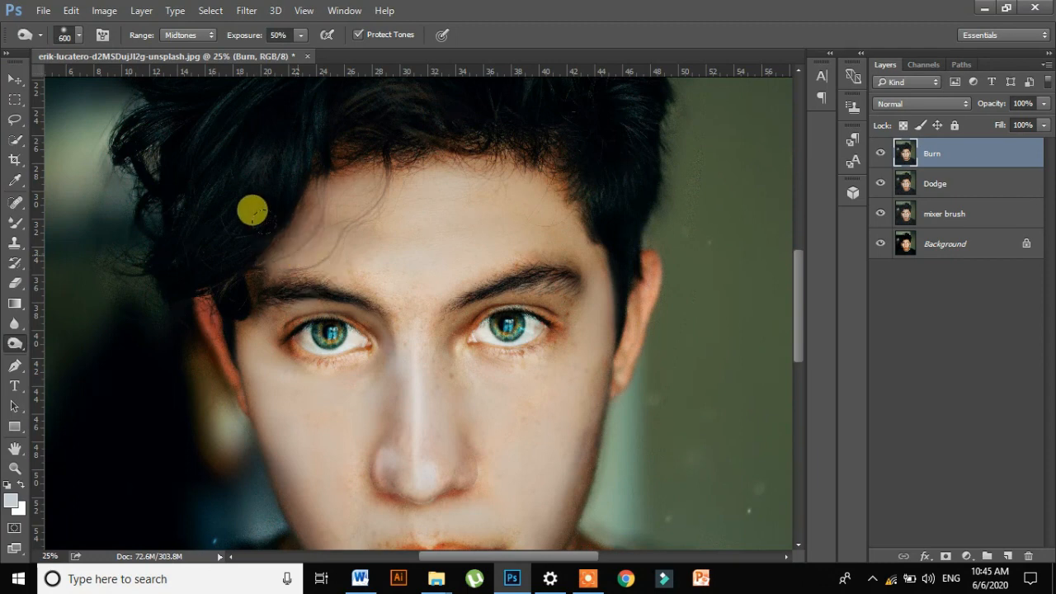
key(bracketleft)
key(bracketleft)
key(bracketleft)
key(bracketleft)
key(bracketleft)
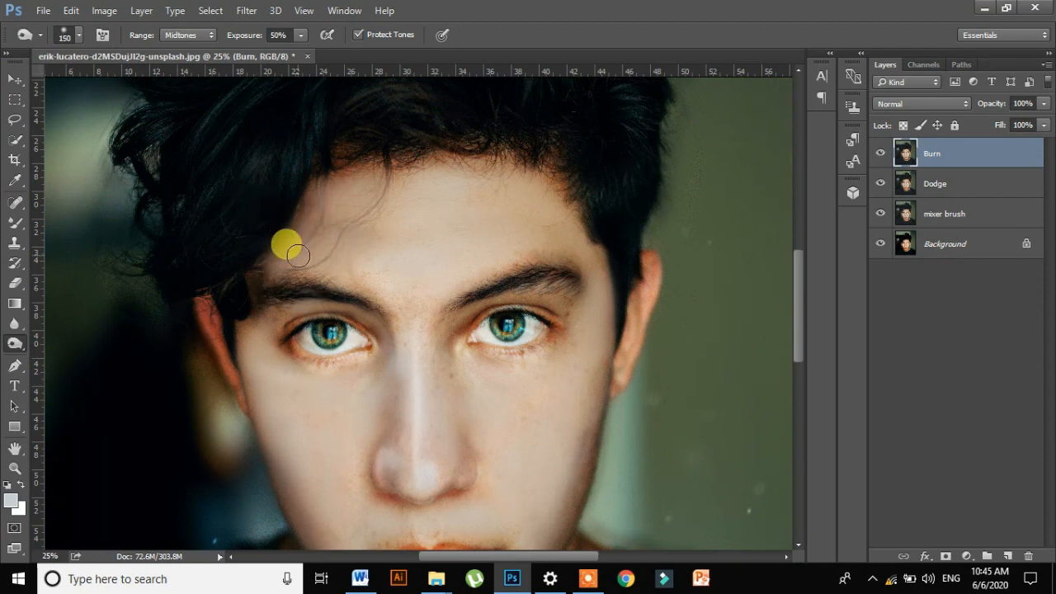
mouse_move(306, 263)
mouse_down()
mouse_move(281, 279)
mouse_move(313, 254)
mouse_move(333, 194)
mouse_move(311, 288)
mouse_move(295, 284)
mouse_move(325, 271)
mouse_move(311, 283)
mouse_move(300, 286)
mouse_move(304, 272)
mouse_move(303, 282)
mouse_move(318, 277)
mouse_move(378, 220)
mouse_move(392, 175)
mouse_move(514, 282)
mouse_move(409, 310)
mouse_up()
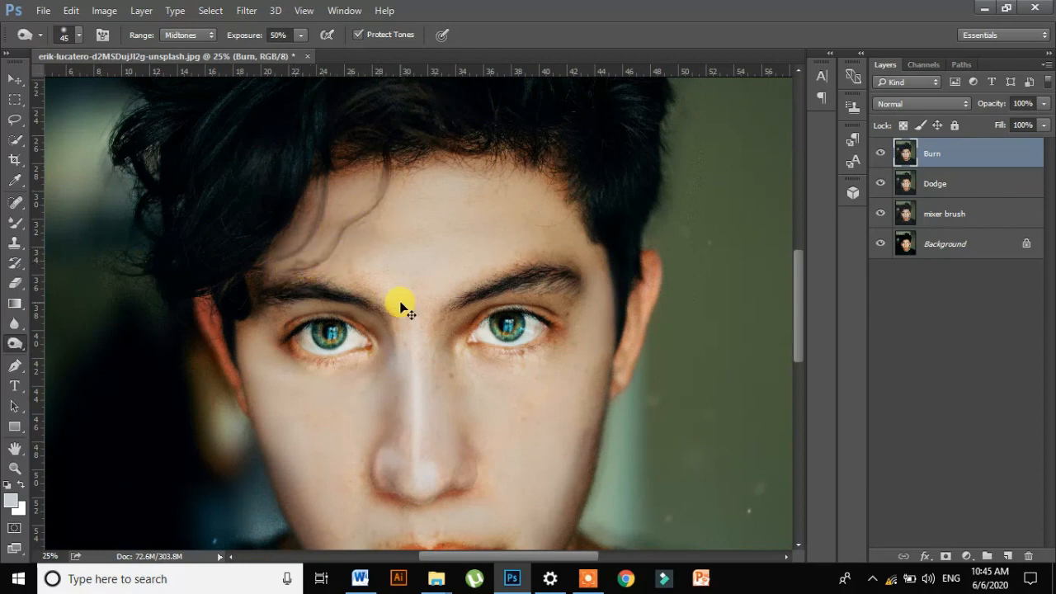
key(ctrl+minus)
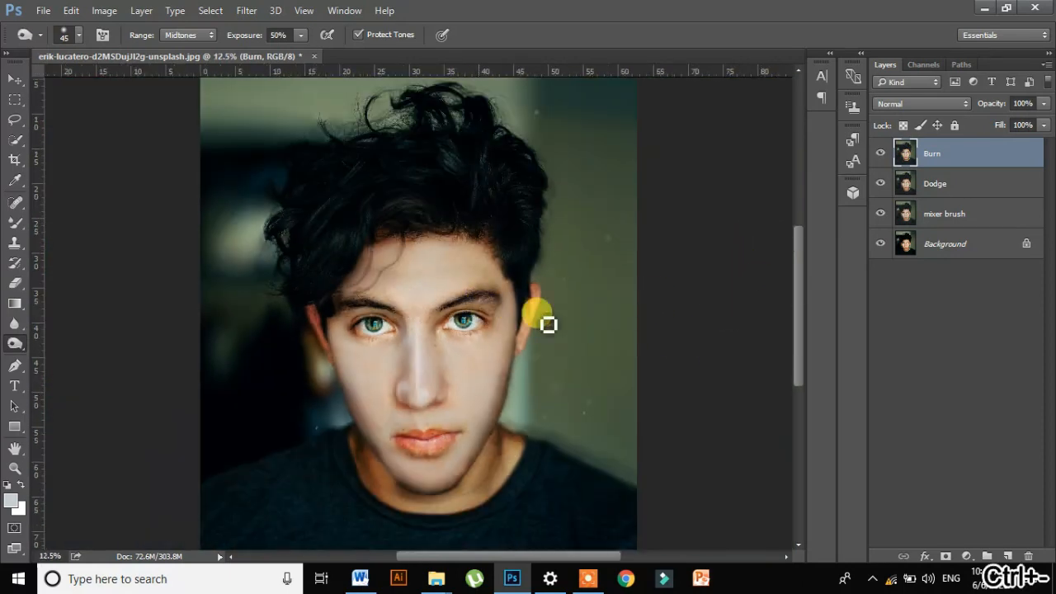
- Set the Burn layer's opacity to 78% and its fill to 84%
scroll(797, 315, down, 2)
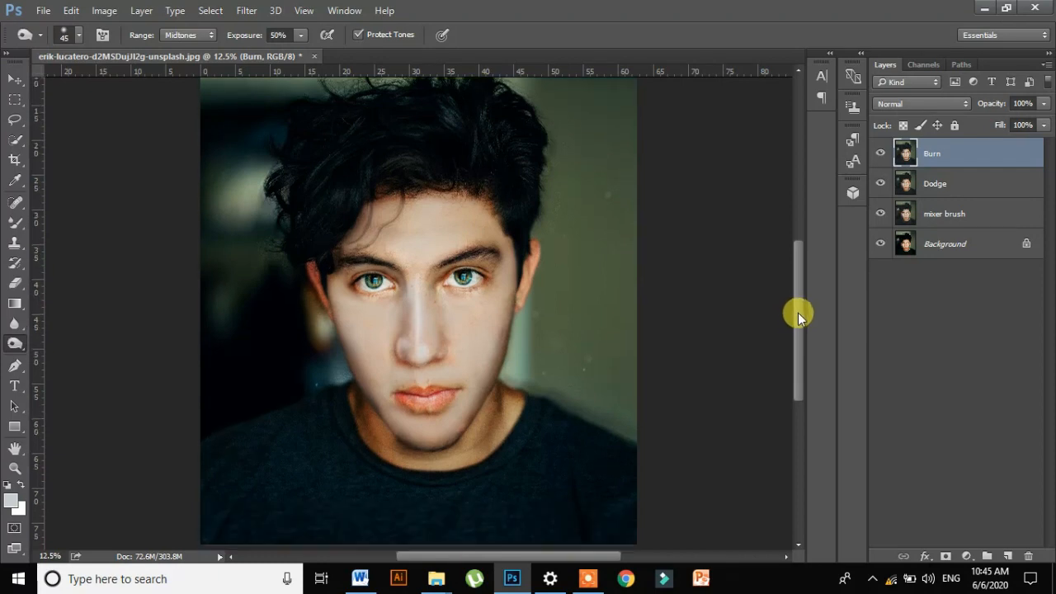
click(1044, 103)
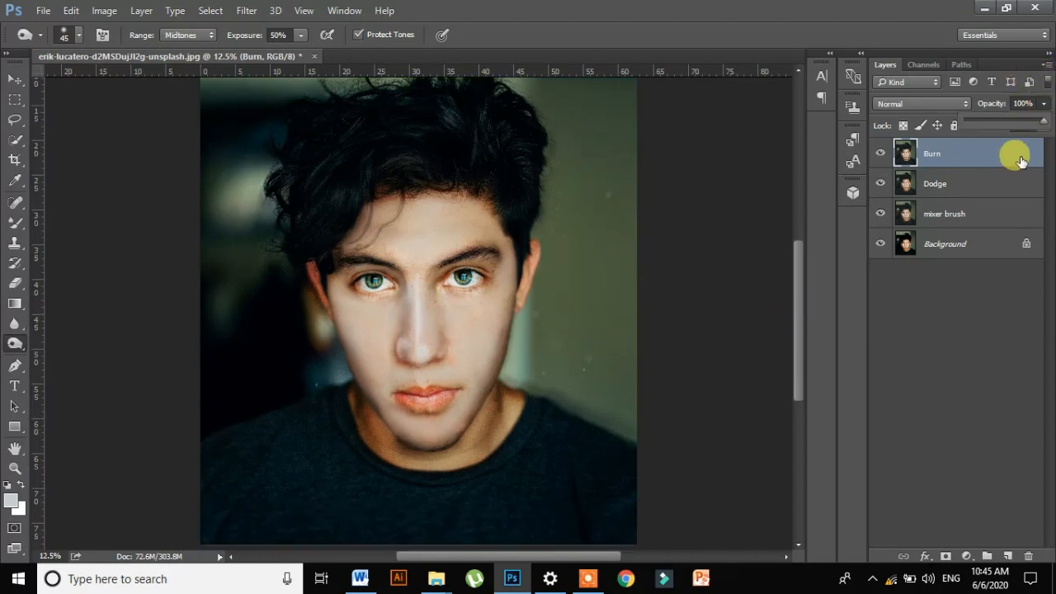
drag(1044, 124, 1029, 126)
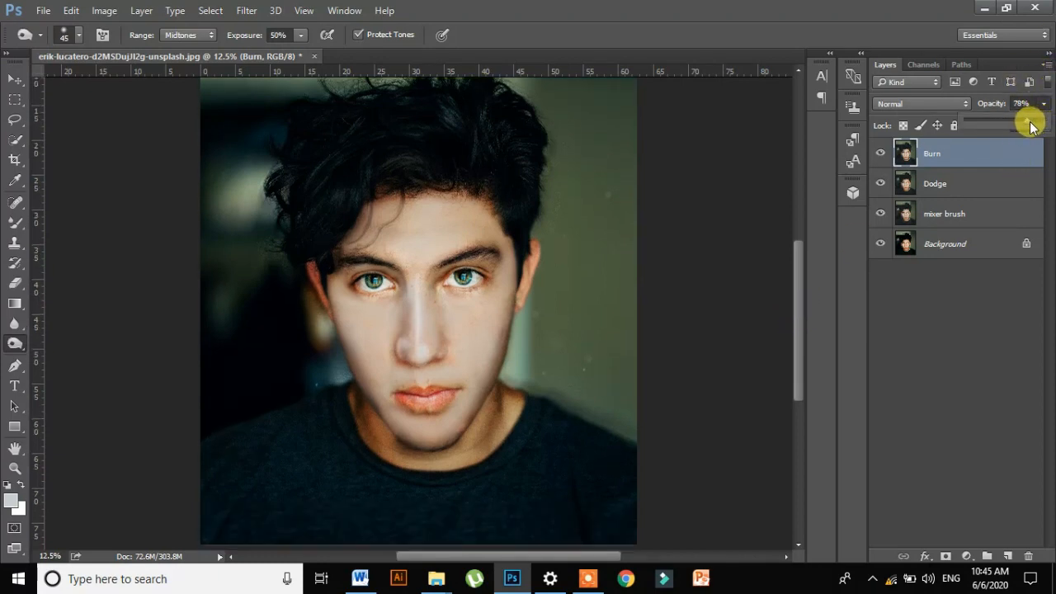
click(999, 104)
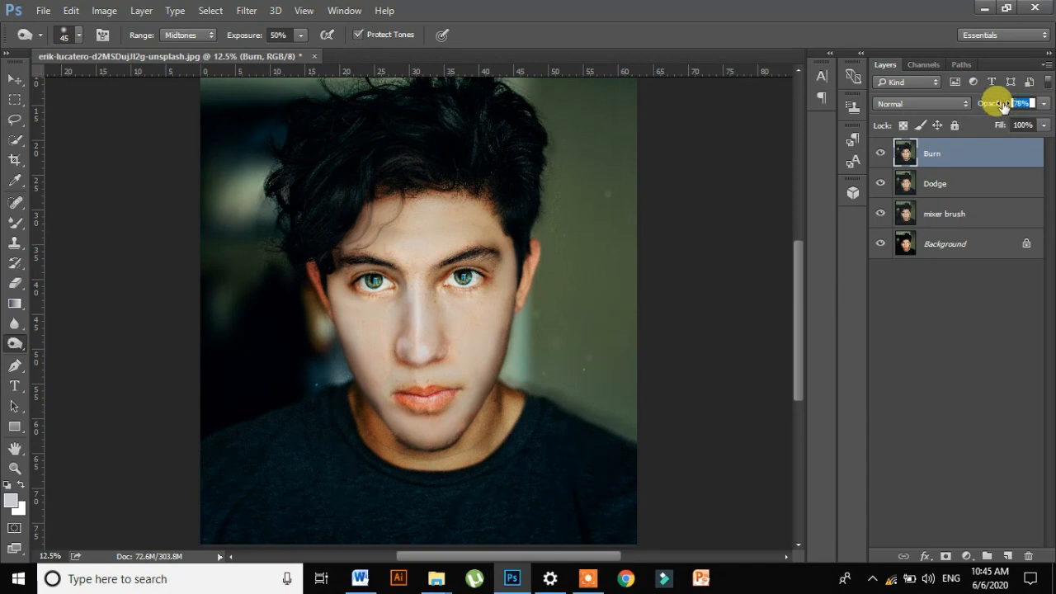
click(1041, 125)
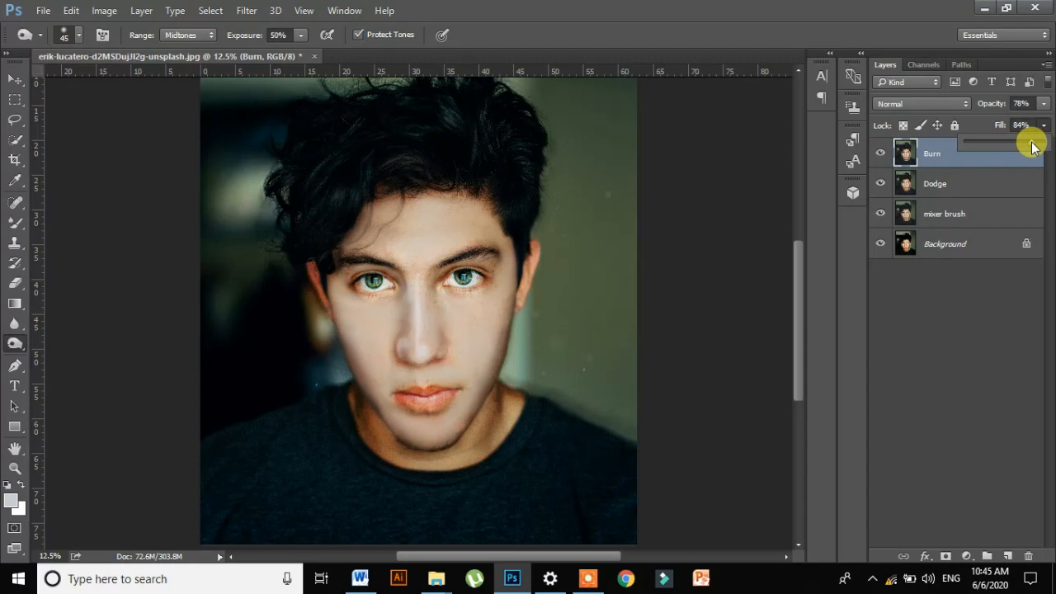
- Smooth the chin on the mixer brush layer with the Mixer Brush at size 125, and reselect the Burn layer
key(ctrl+plus)
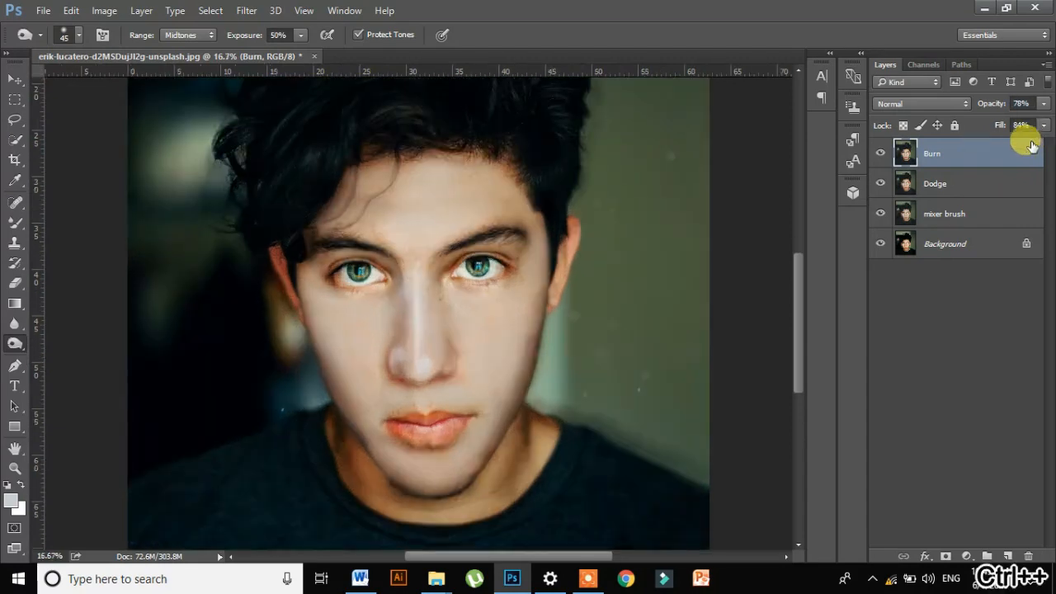
click(990, 214)
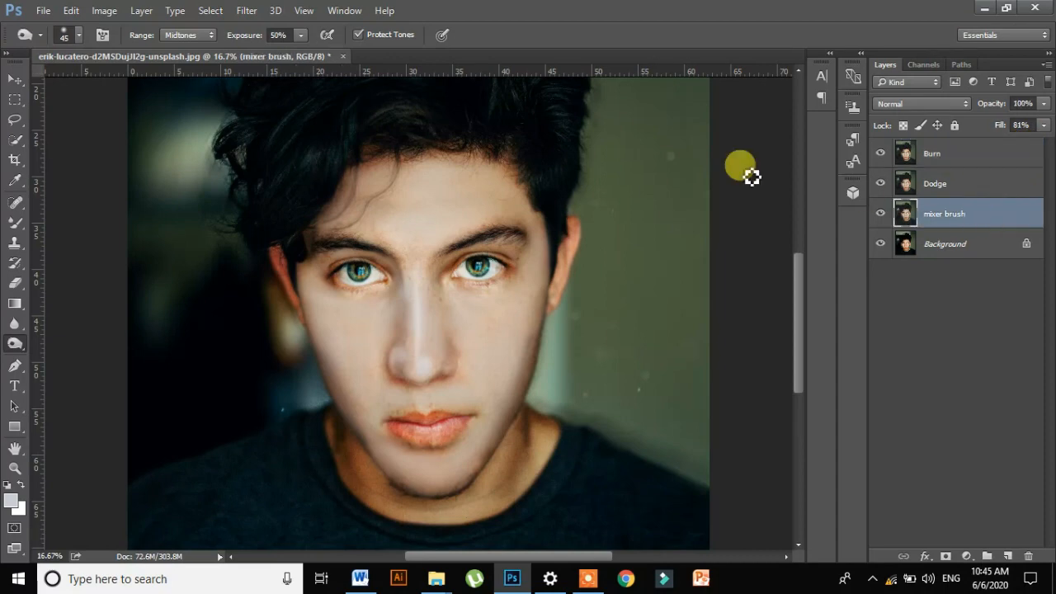
click(15, 222)
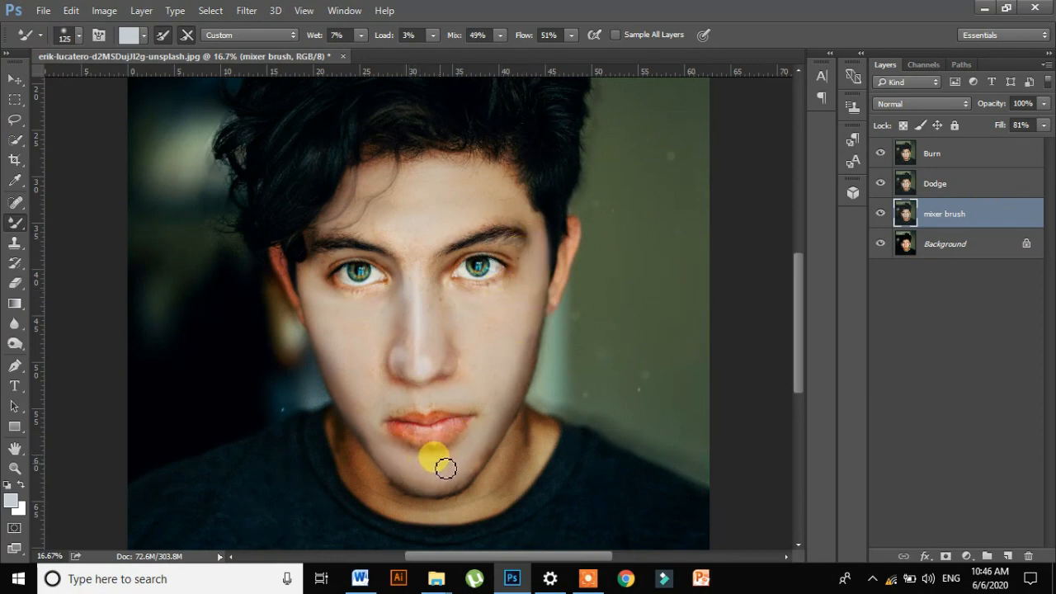
click(953, 152)
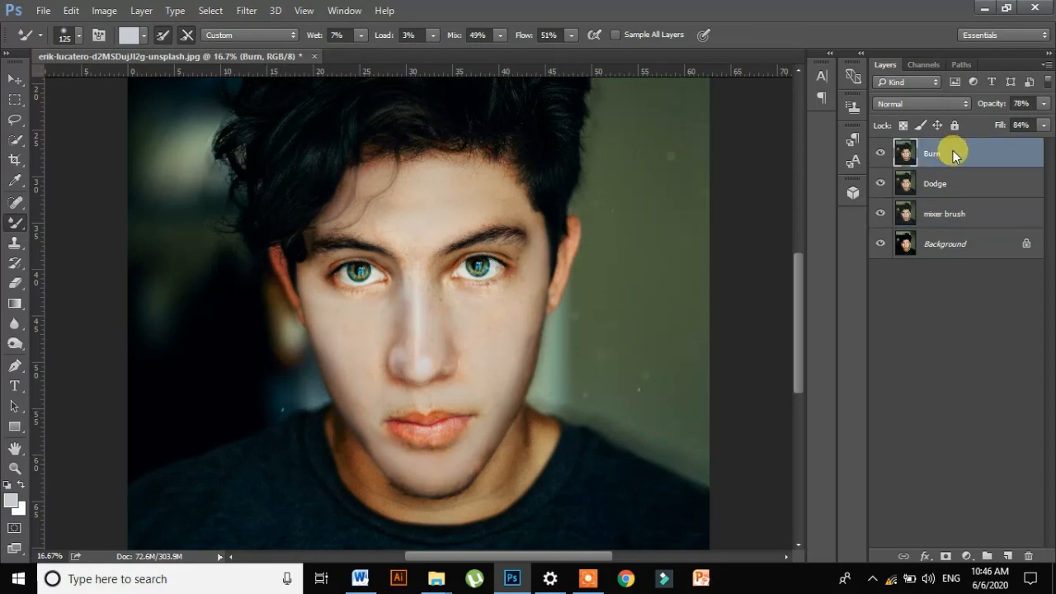
- Duplicate the Burn layer and rename the copy "Camera raw"
key(ctrl+j)
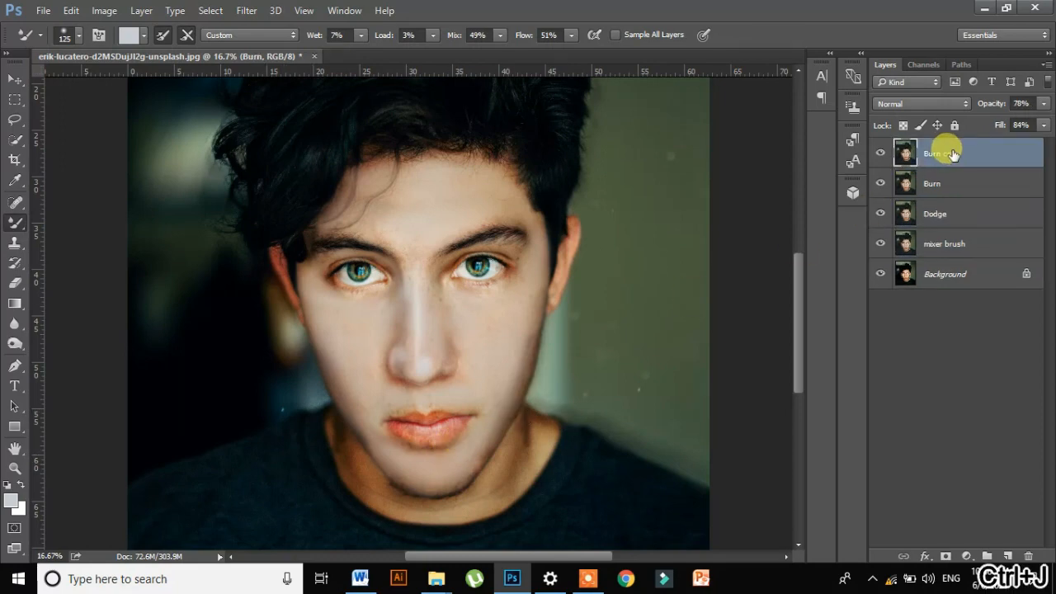
double_click(949, 154)
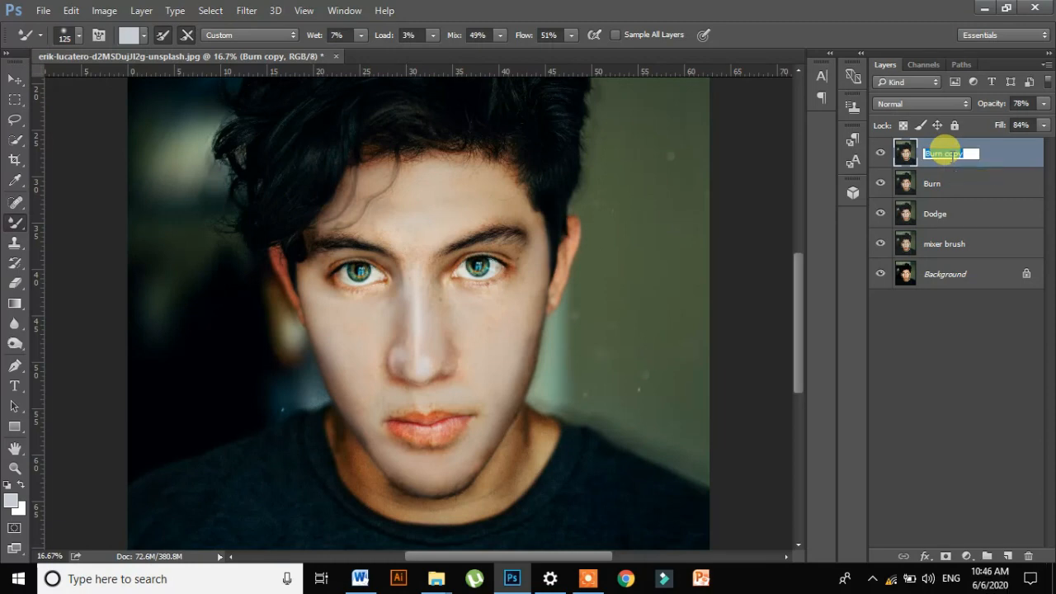
text(Camera raw)
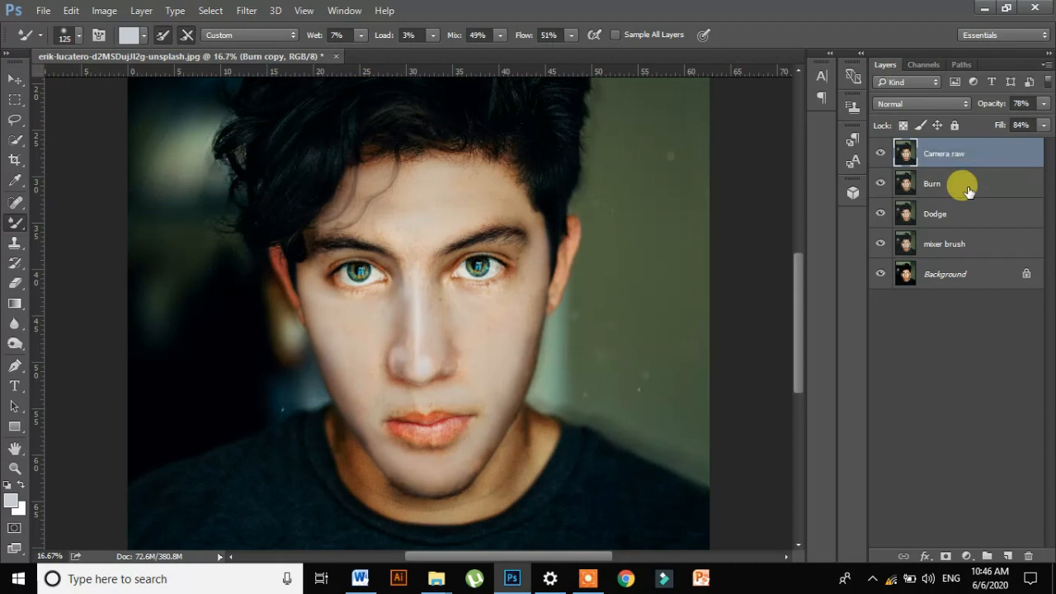
- Open the Camera Raw Filter on the Camera raw layer and raise Shadows to about +28, comparing before and after views
click(245, 10)
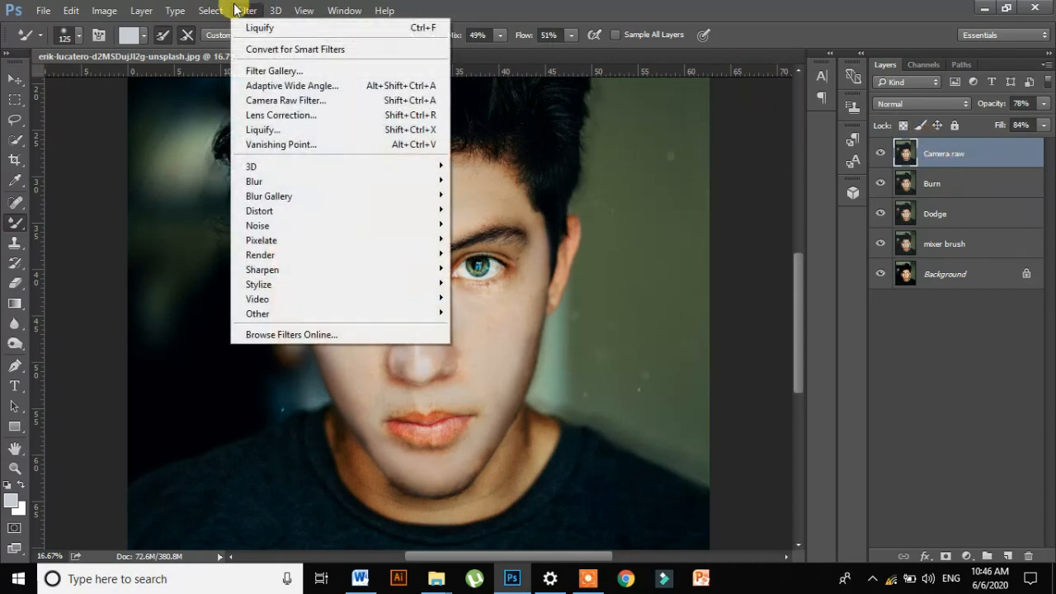
click(385, 99)
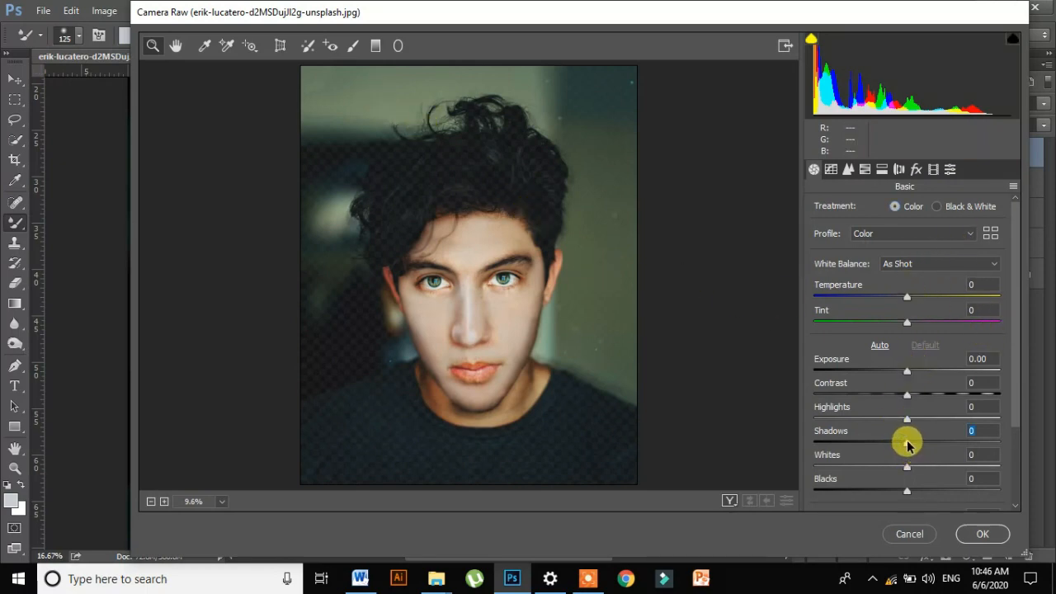
drag(908, 445, 922, 445)
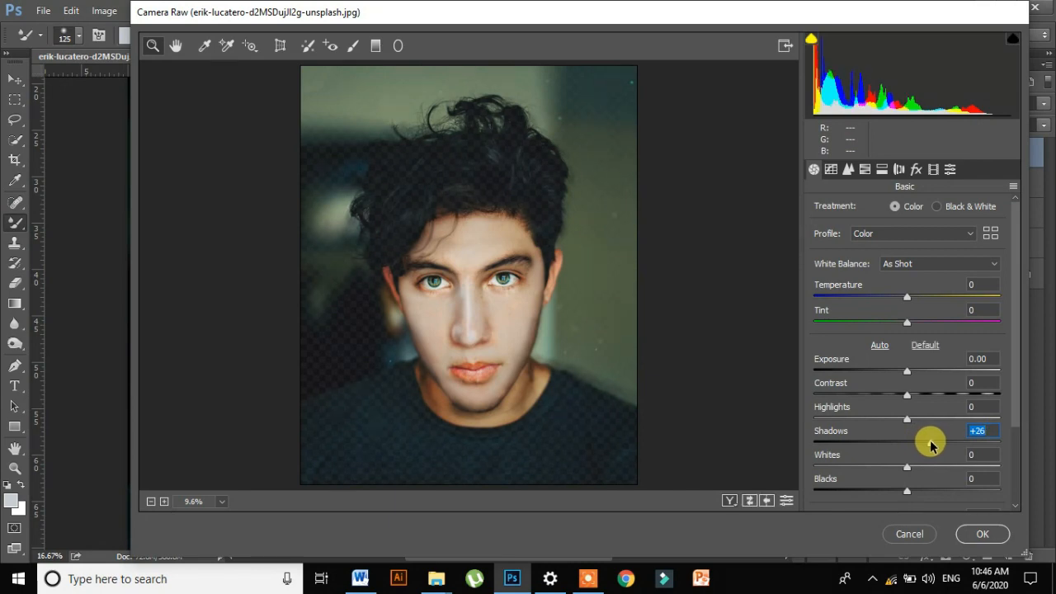
click(731, 500)
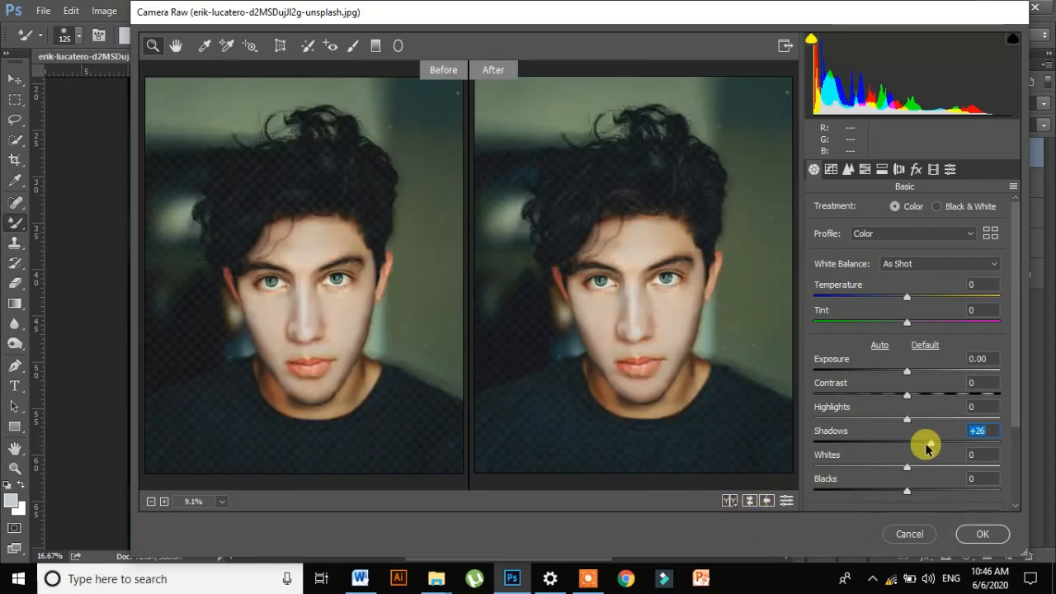
drag(929, 442, 954, 444)
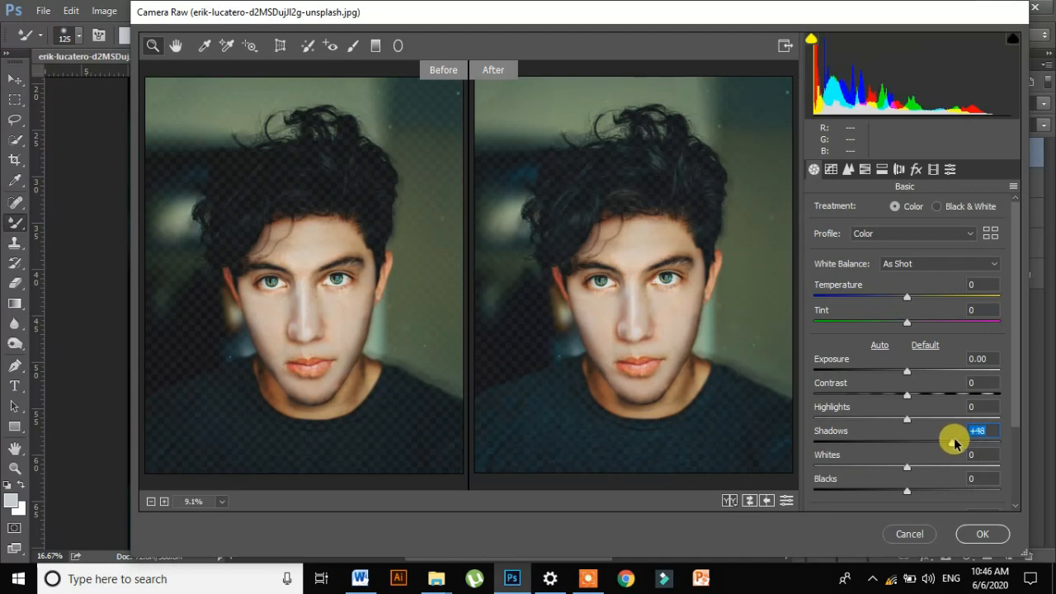
drag(961, 444, 944, 446)
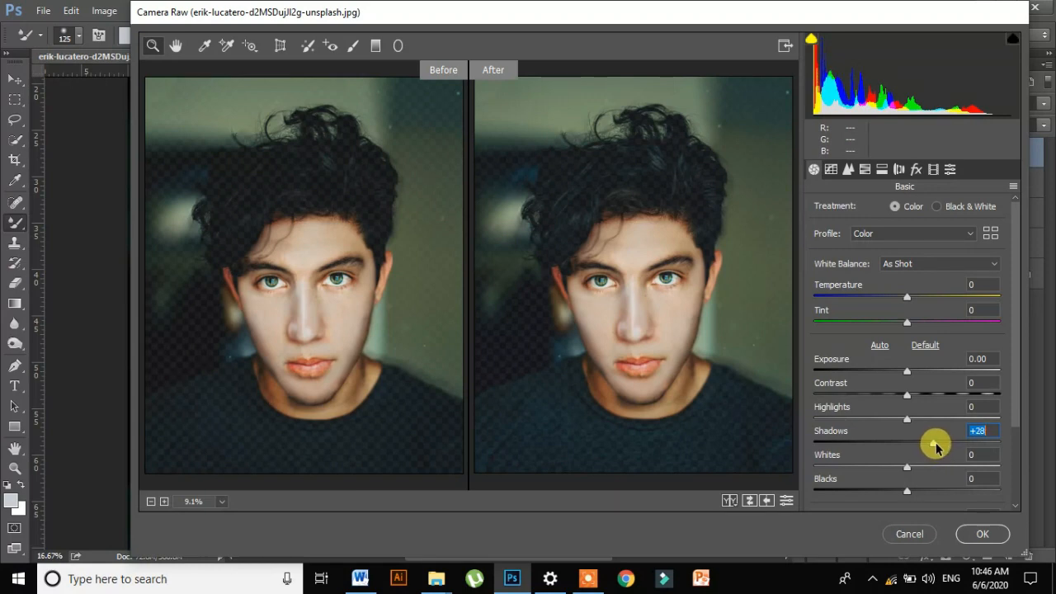
- Set noise reduction Luminance to 51 and Luminance Detail to 95, and apply the Camera Raw Filter
click(848, 169)
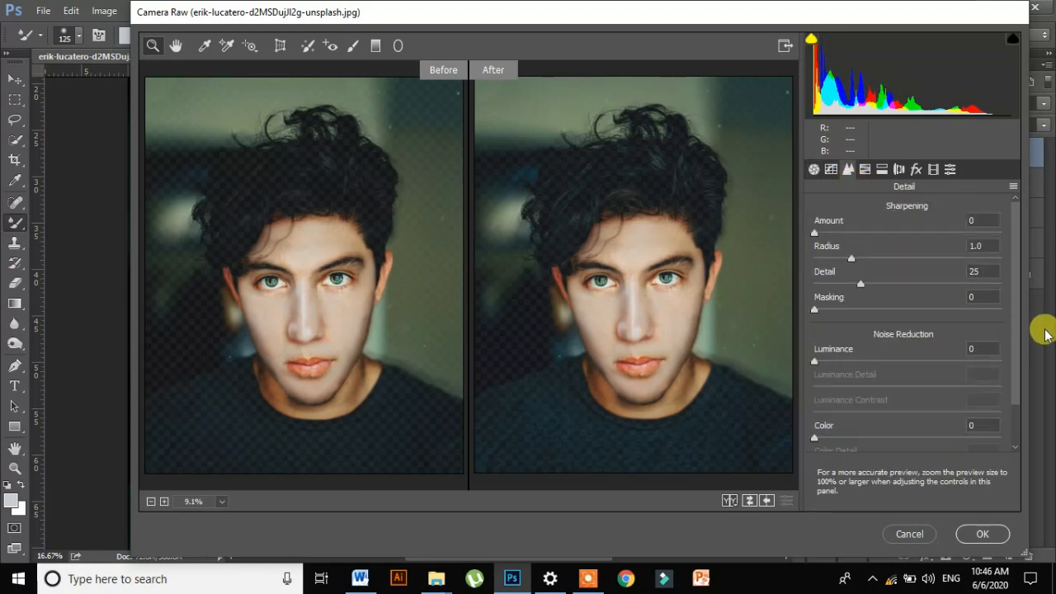
scroll(1014, 372, down, 2)
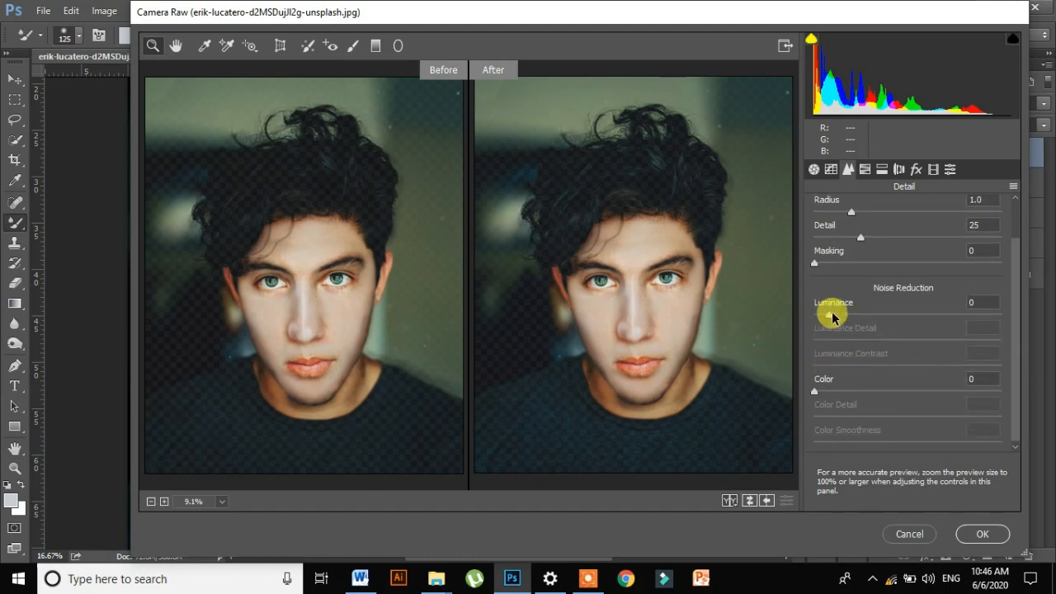
drag(832, 318, 986, 343)
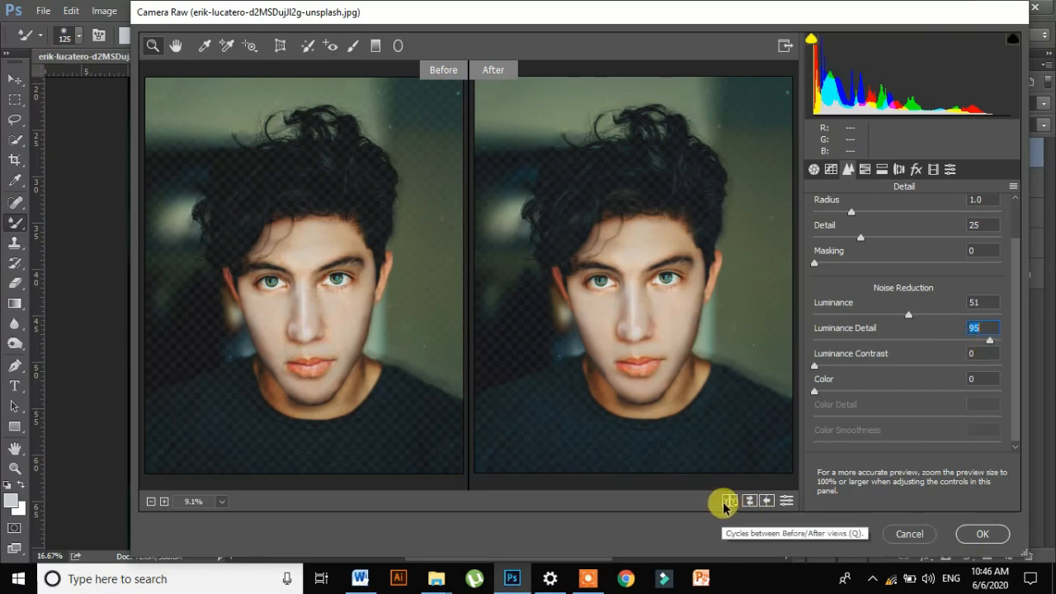
click(980, 533)
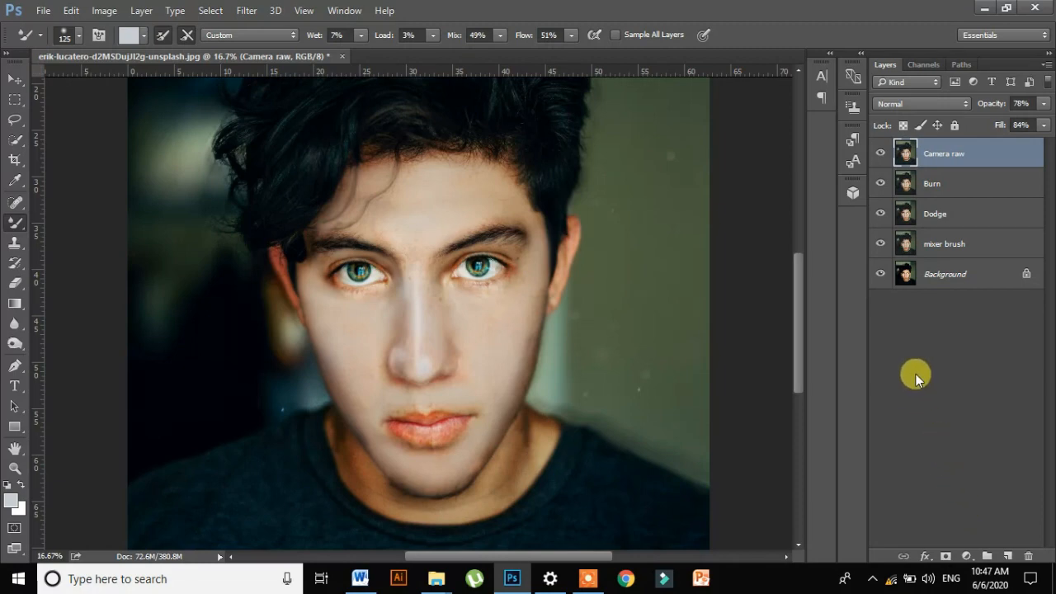
- Apply the Camera Raw Filter again with a post-crop vignette of amount -33, midpoint 65 and feather 52
click(247, 10)
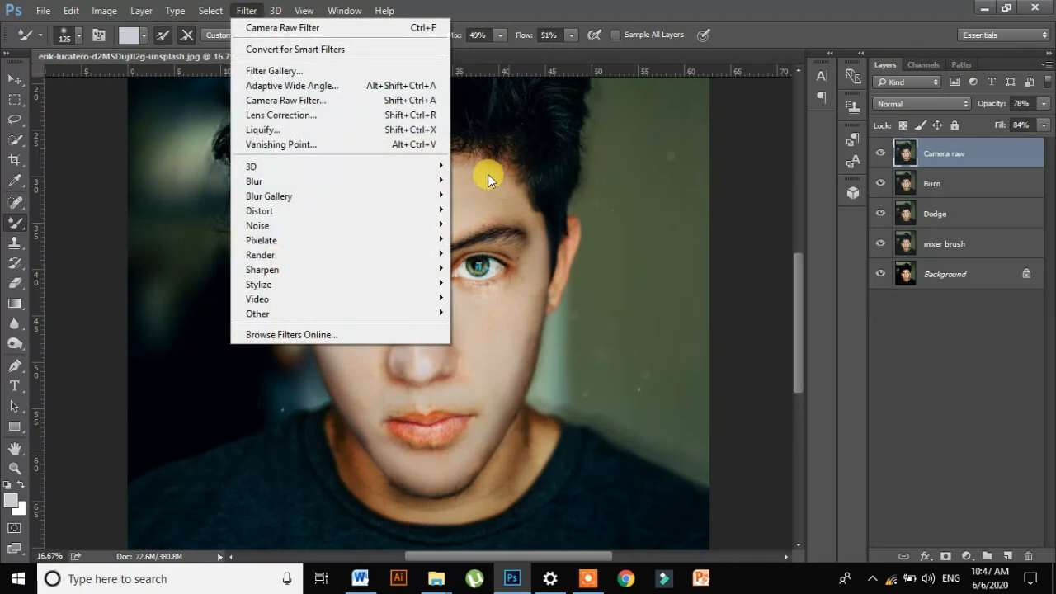
click(386, 99)
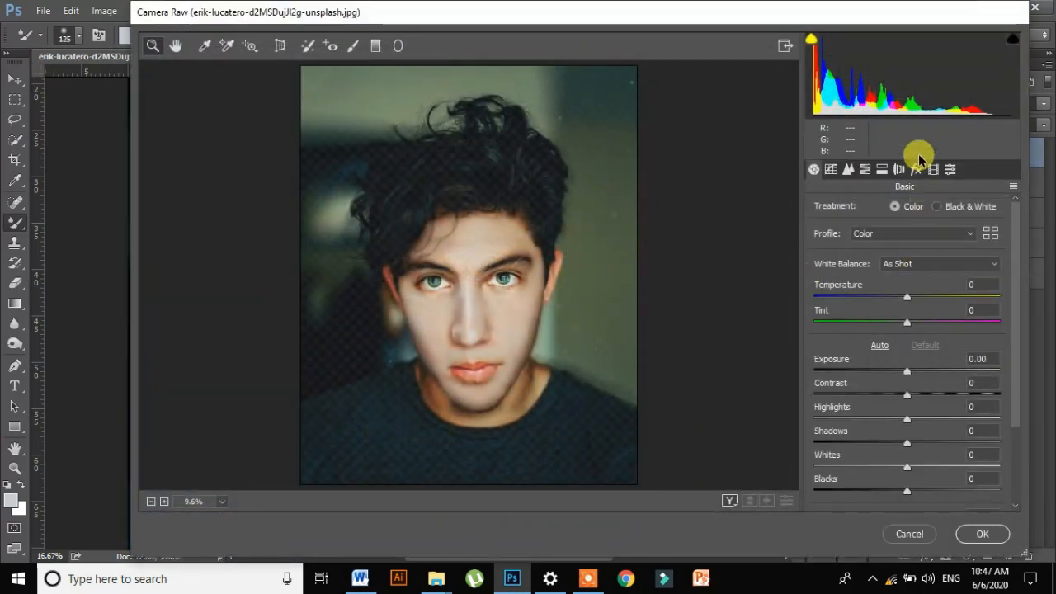
click(879, 170)
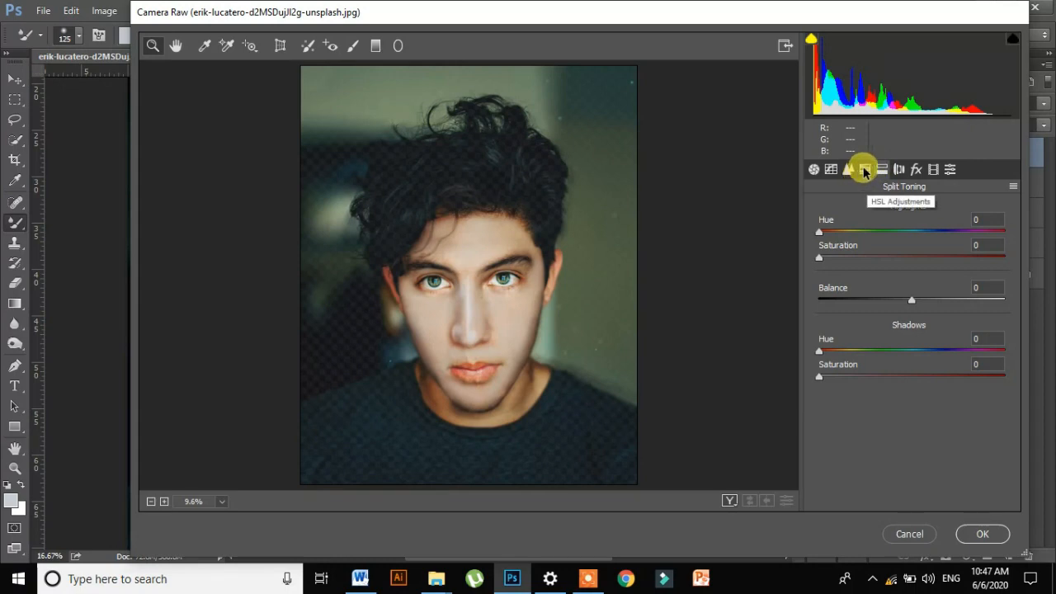
click(915, 170)
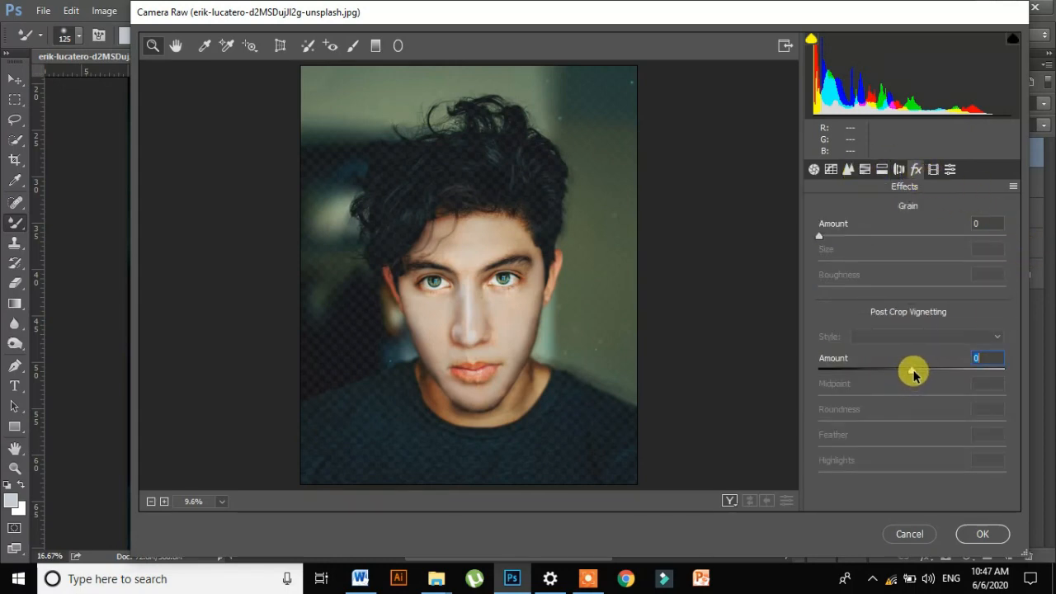
drag(914, 373, 893, 380)
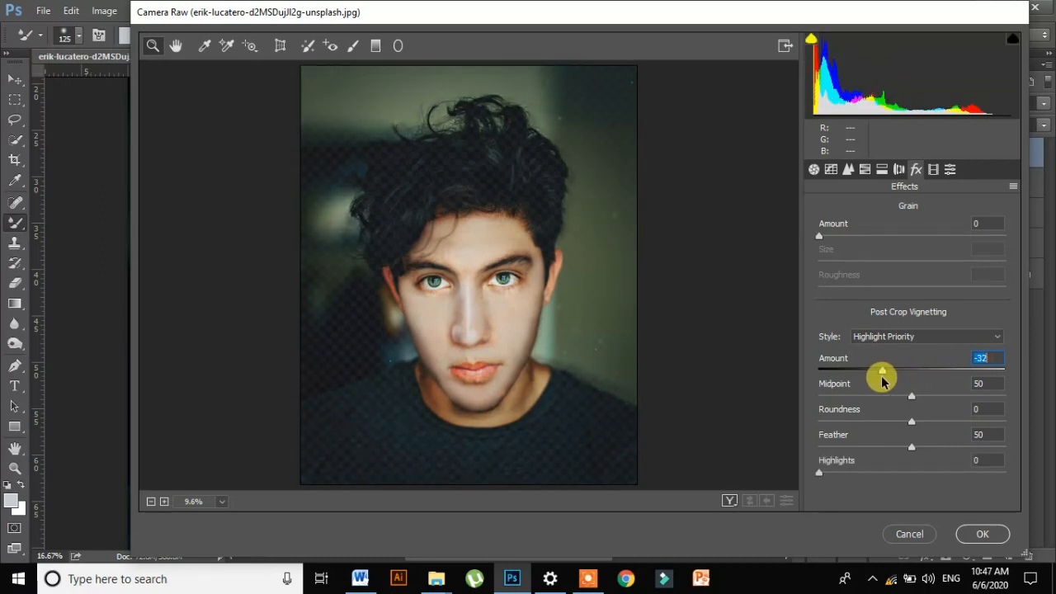
drag(912, 397, 940, 402)
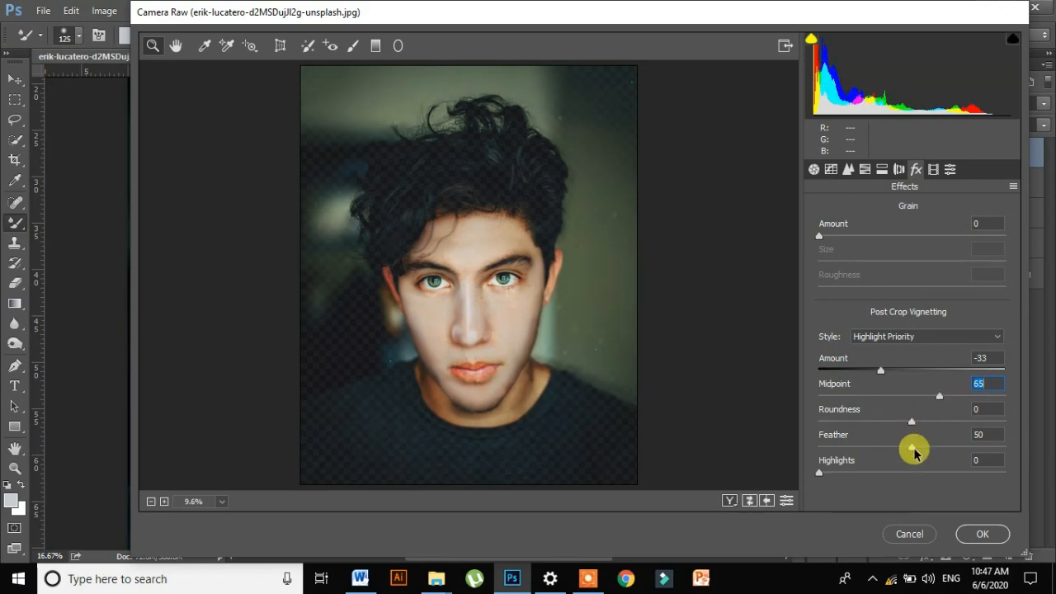
mouse_move(912, 444)
mouse_down()
mouse_move(934, 436)
mouse_move(911, 448)
mouse_up()
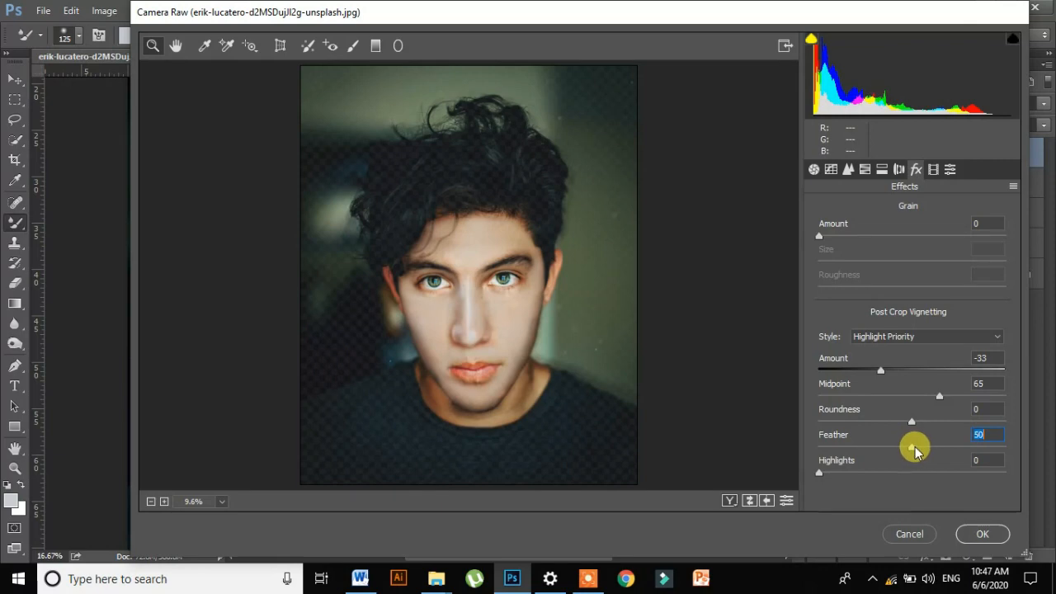
click(731, 502)
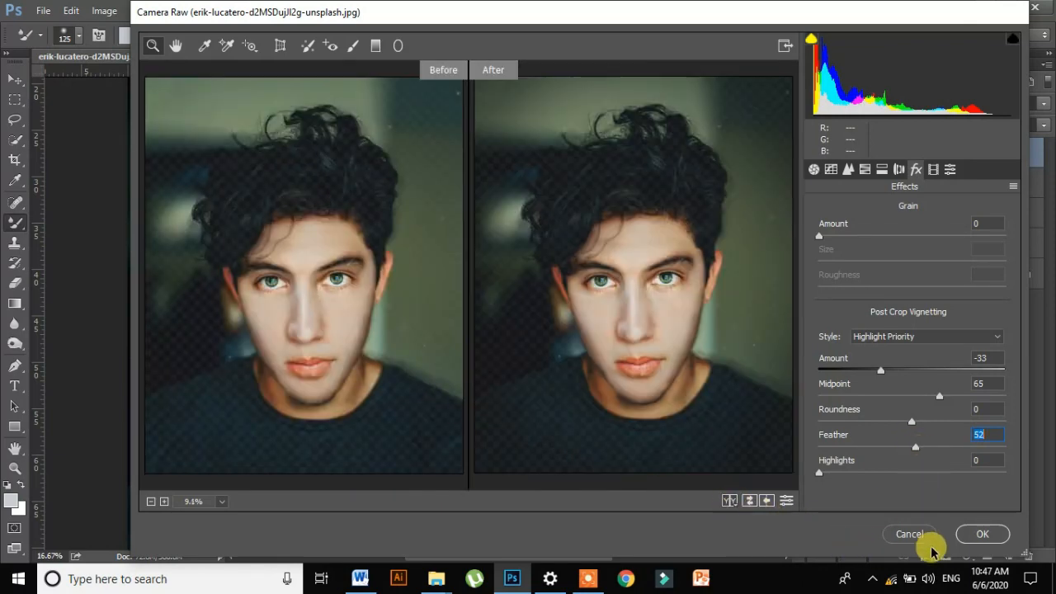
click(963, 538)
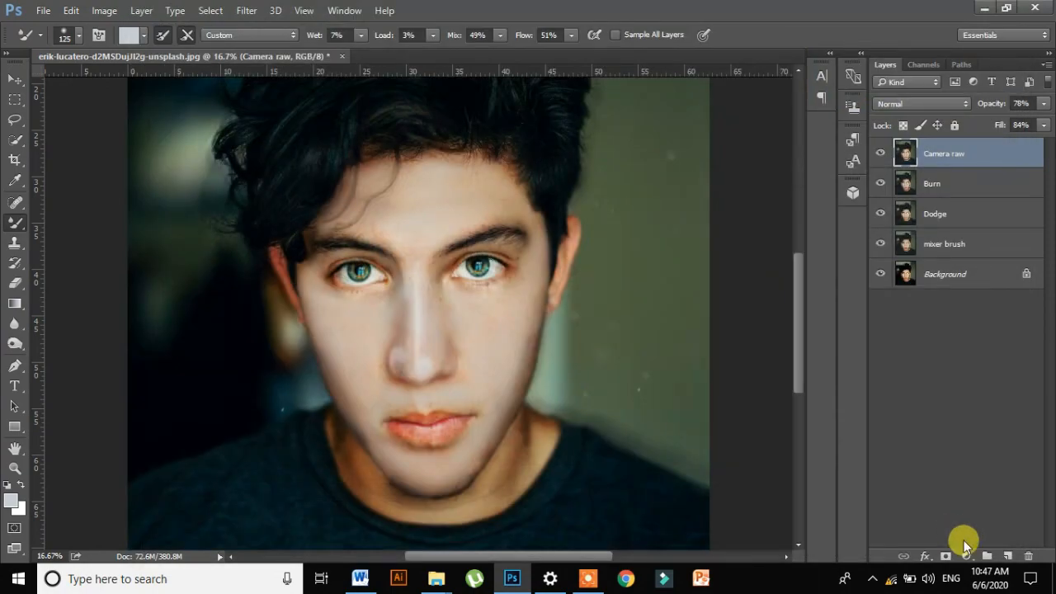
- Group the mixer brush, Dodge, Burn and Camera raw layers
click(957, 245)
shift+click(966, 224)
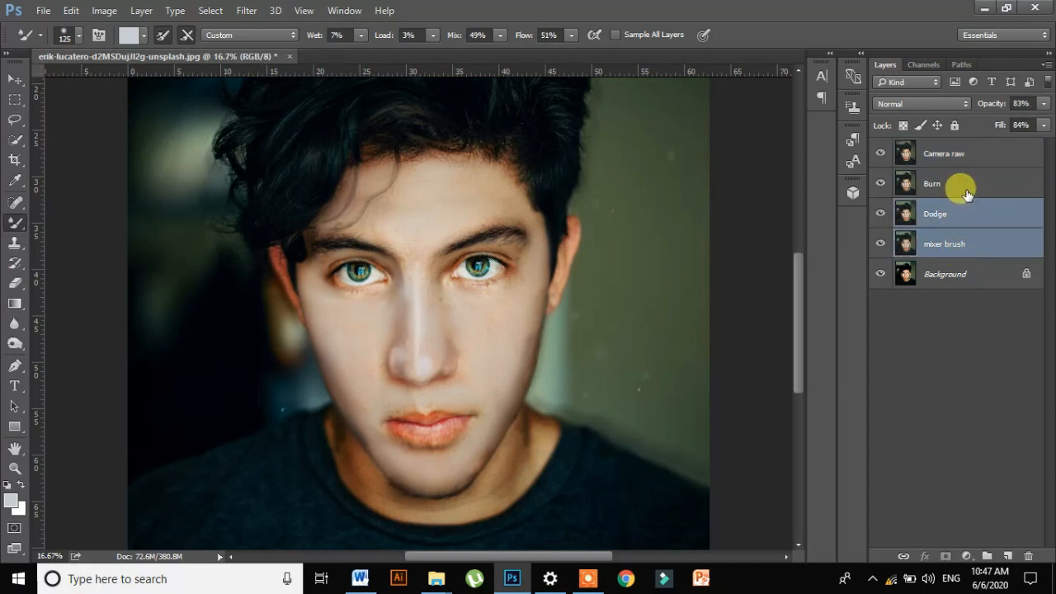
shift+click(964, 183)
shift+click(971, 155)
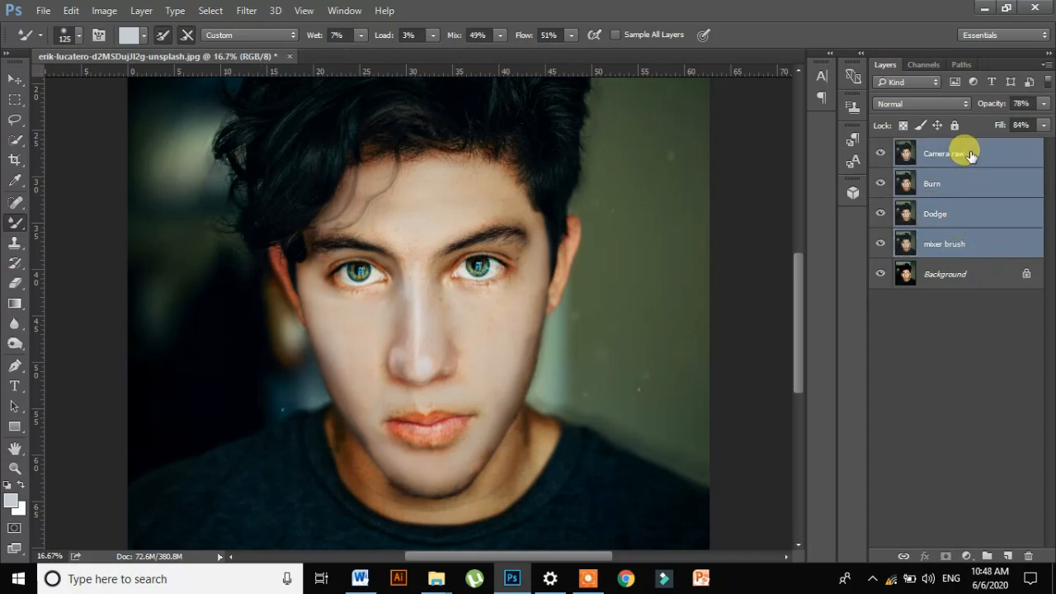
key(ctrl+g)
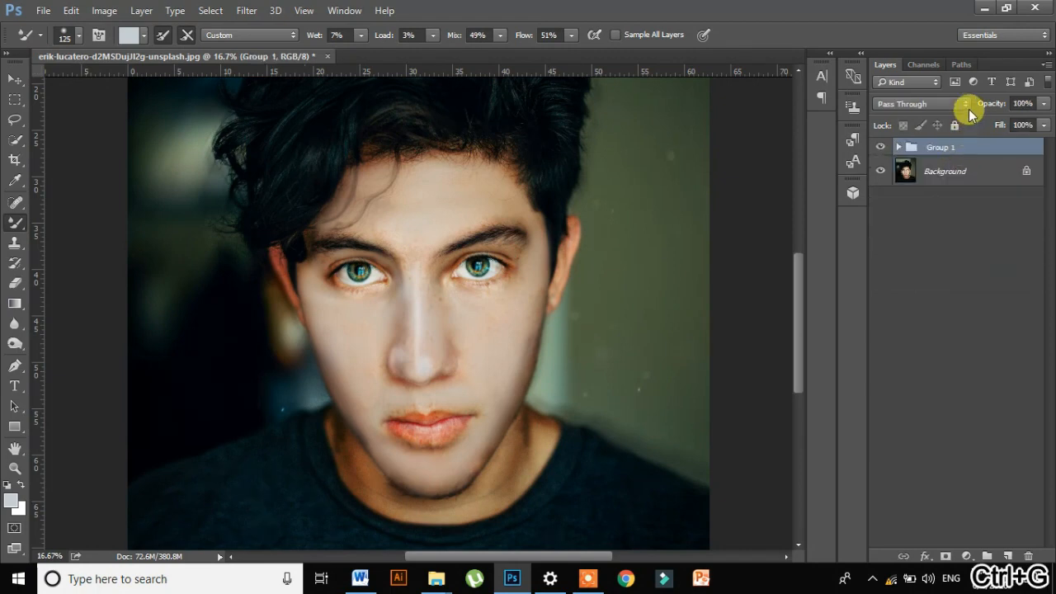
- Compare the retouched portrait with the original by toggling the layer group's visibility with the whole image in view
key(ctrl+0)
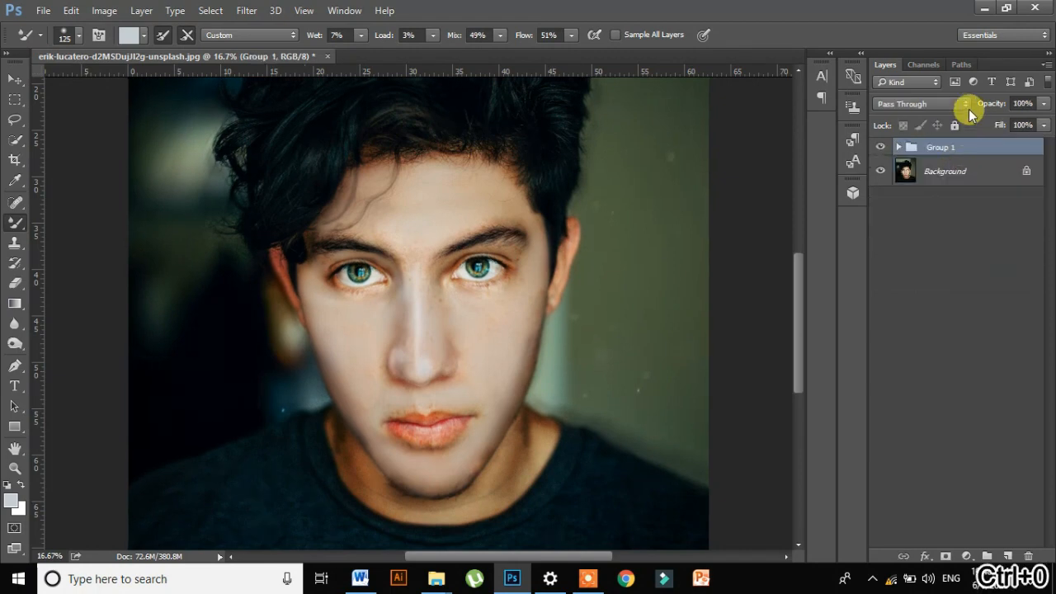
click(880, 147)
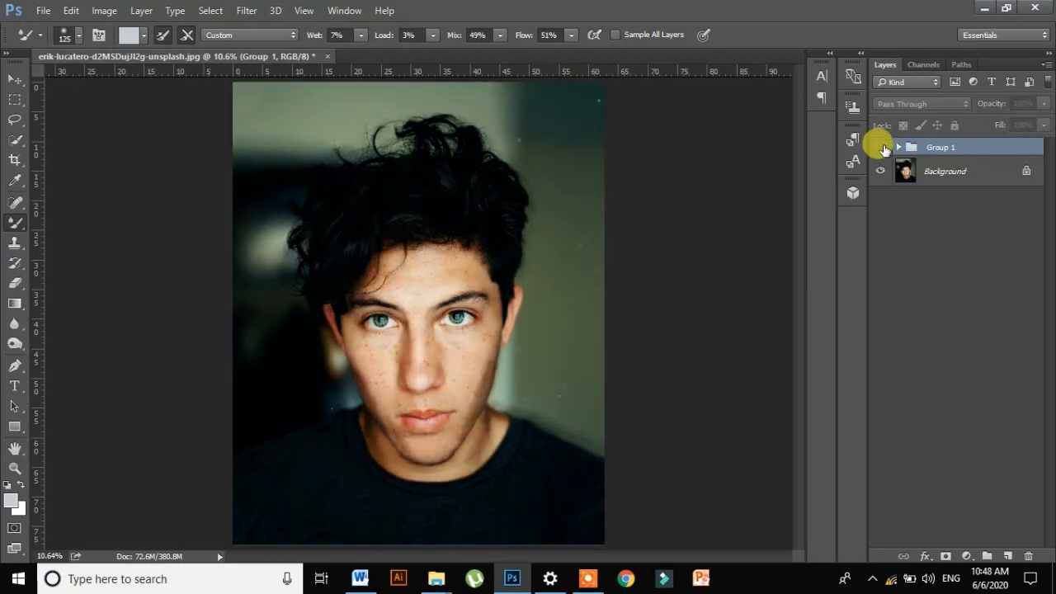
click(881, 147)
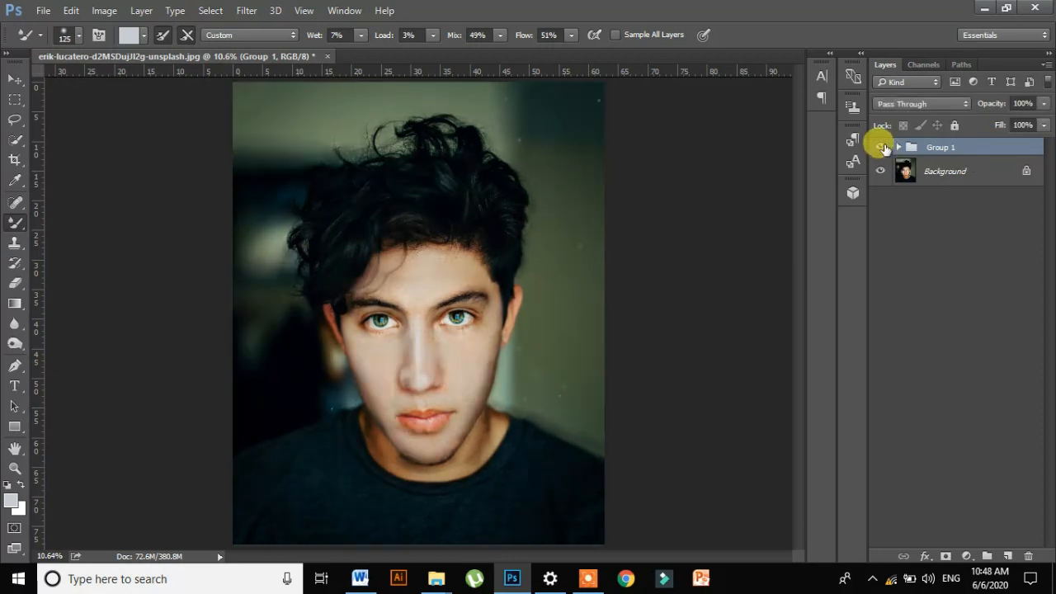
click(881, 147)
click(882, 147)
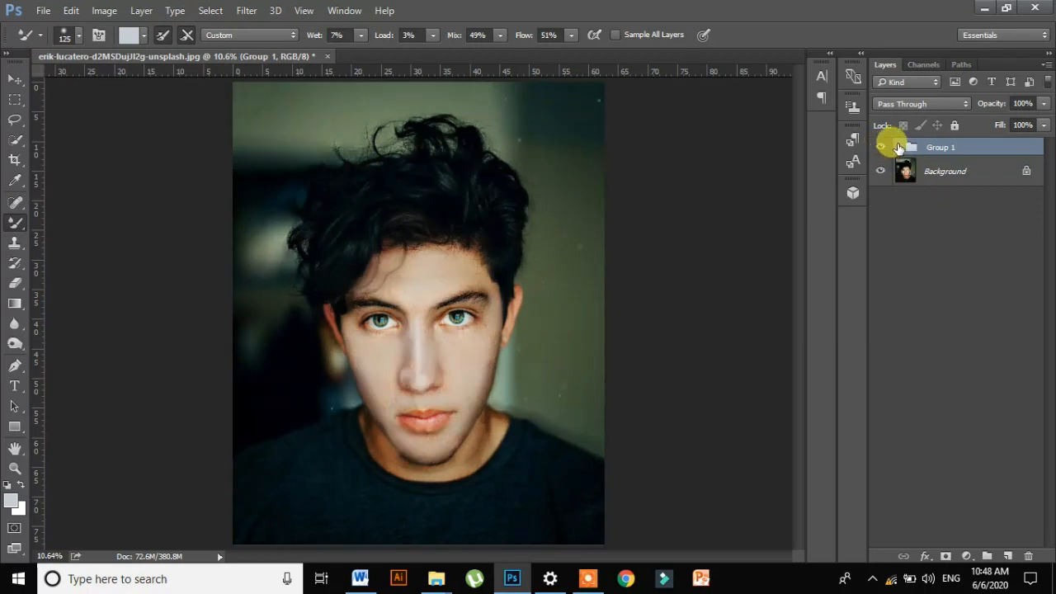
- Select the mixer brush layer inside the group and reduce the Mixer Brush size to 70 for work around the eyes and forehead
click(898, 147)
click(969, 261)
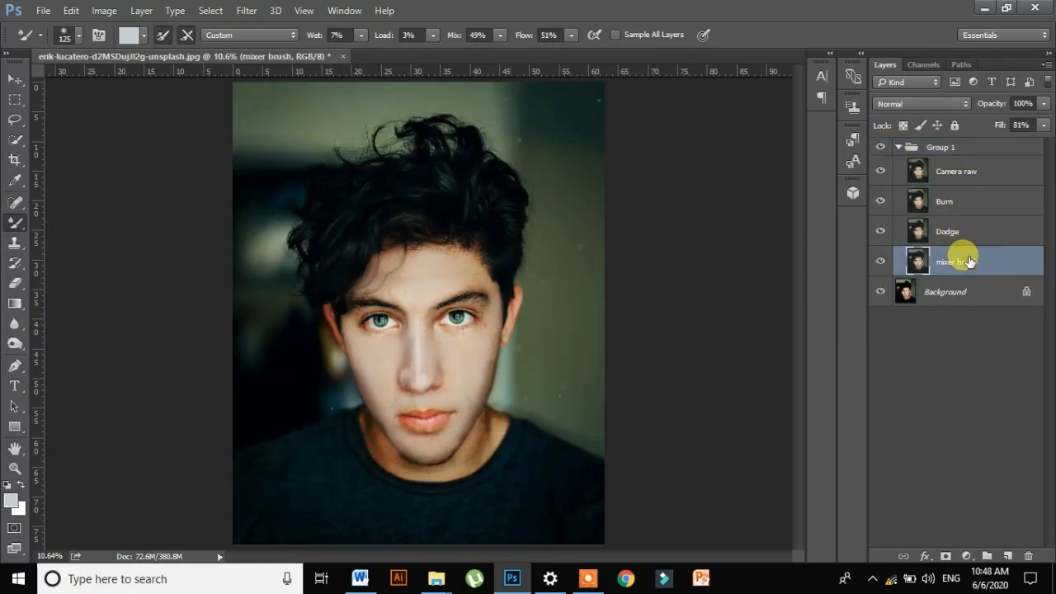
key(ctrl+plus)
key(ctrl+plus)
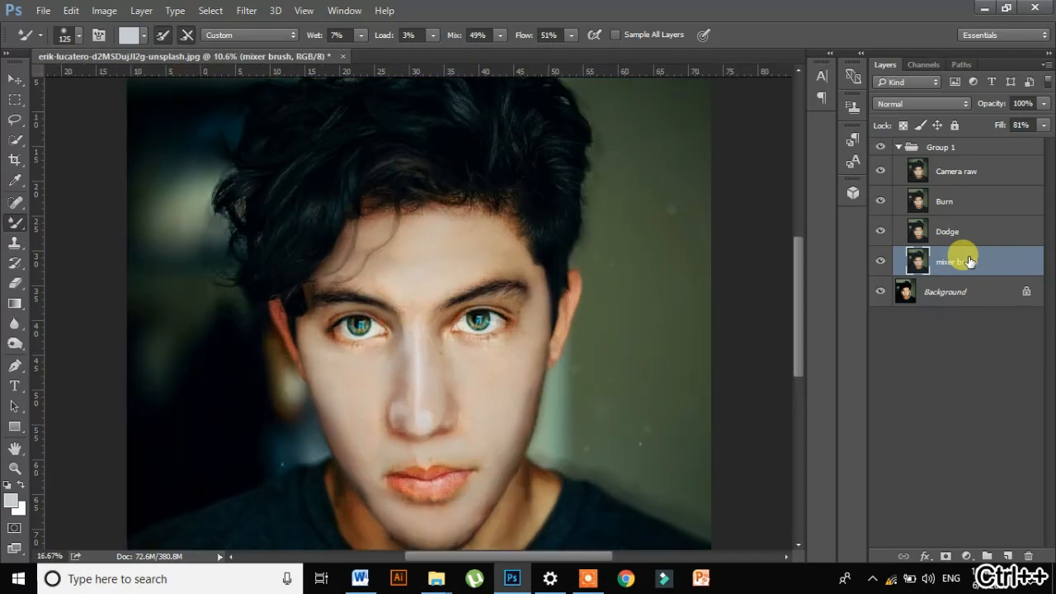
key(ctrl+plus)
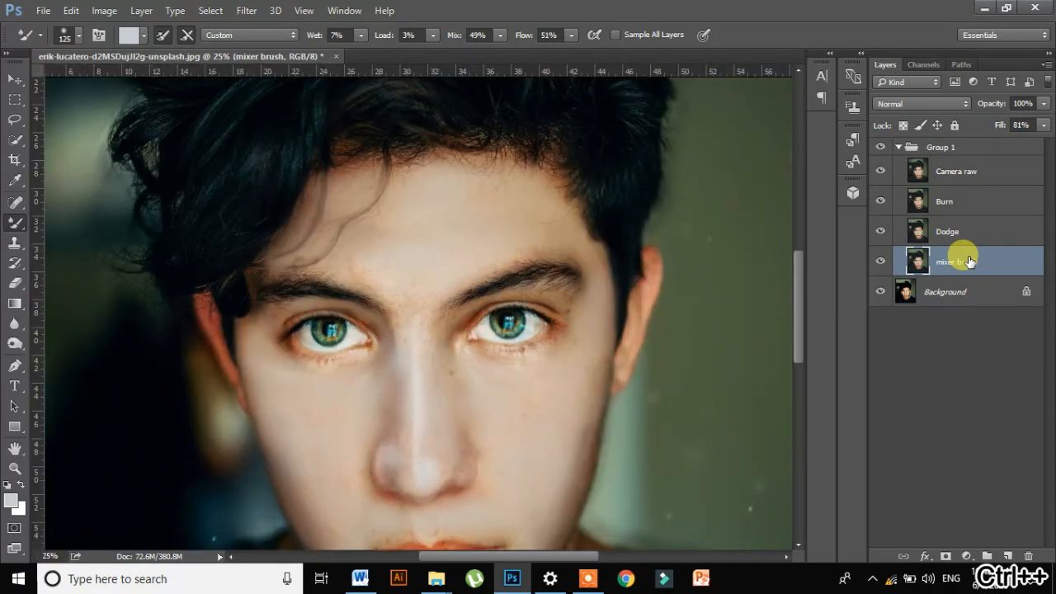
key(ctrl+plus)
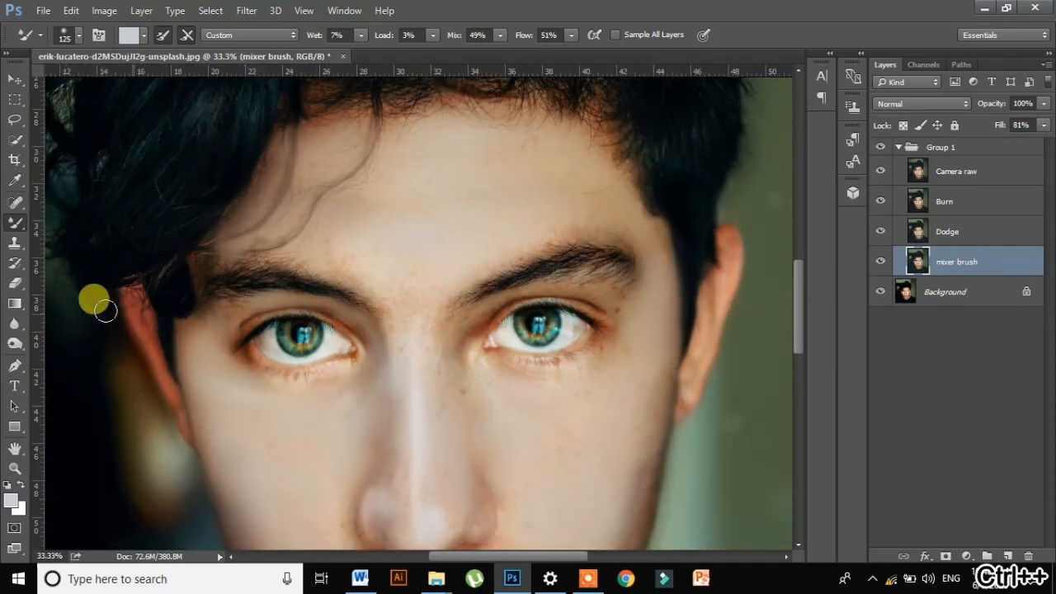
key(bracketleft)
key(bracketleft)
key(bracketleft)
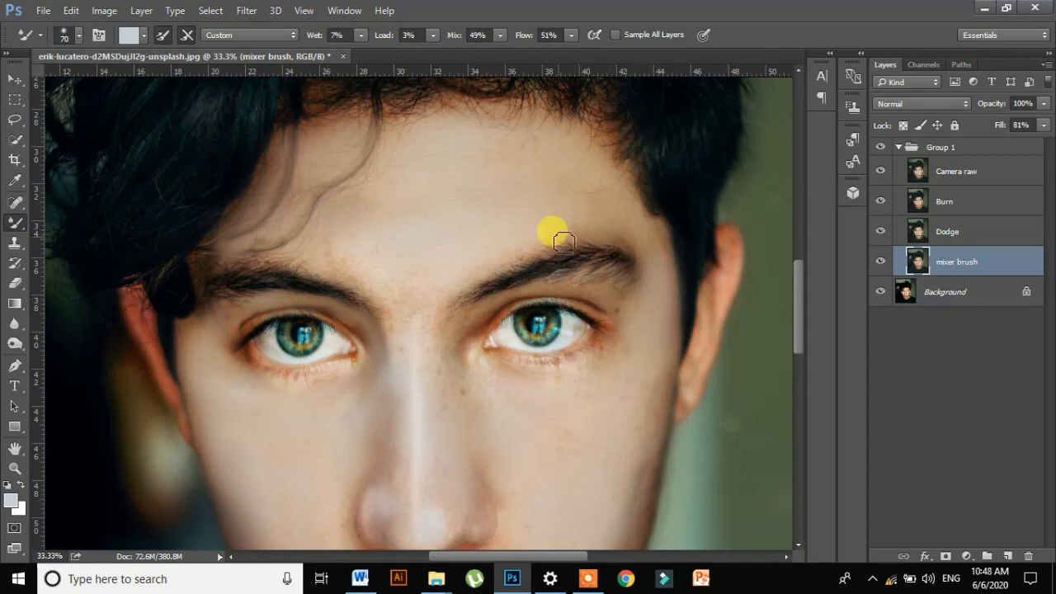
- Compare the retouching stages by toggling the visibility of the Dodge, Burn and Camera raw layers
drag(880, 232, 880, 175)
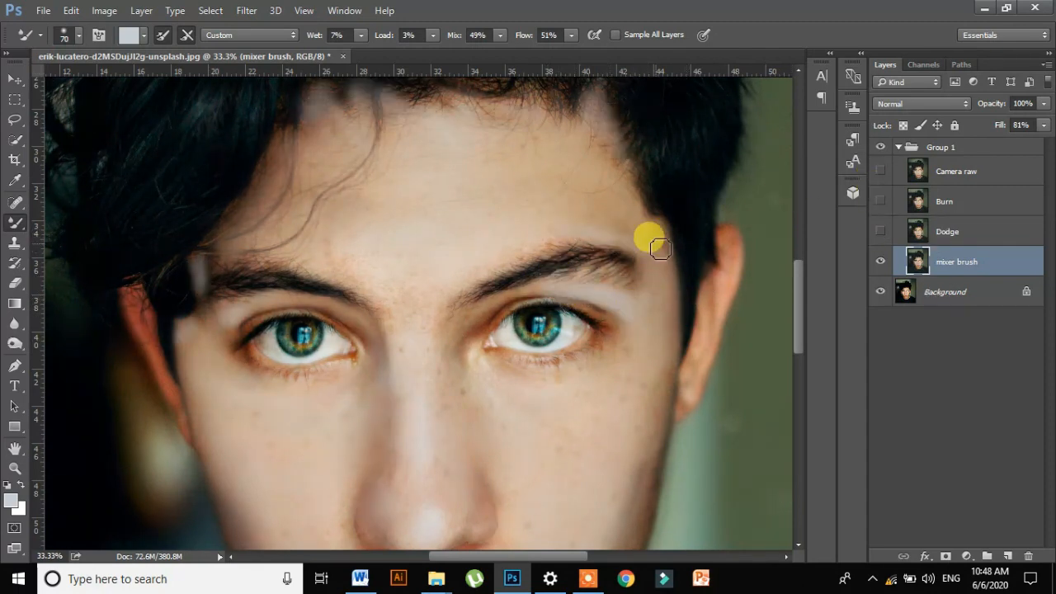
click(880, 232)
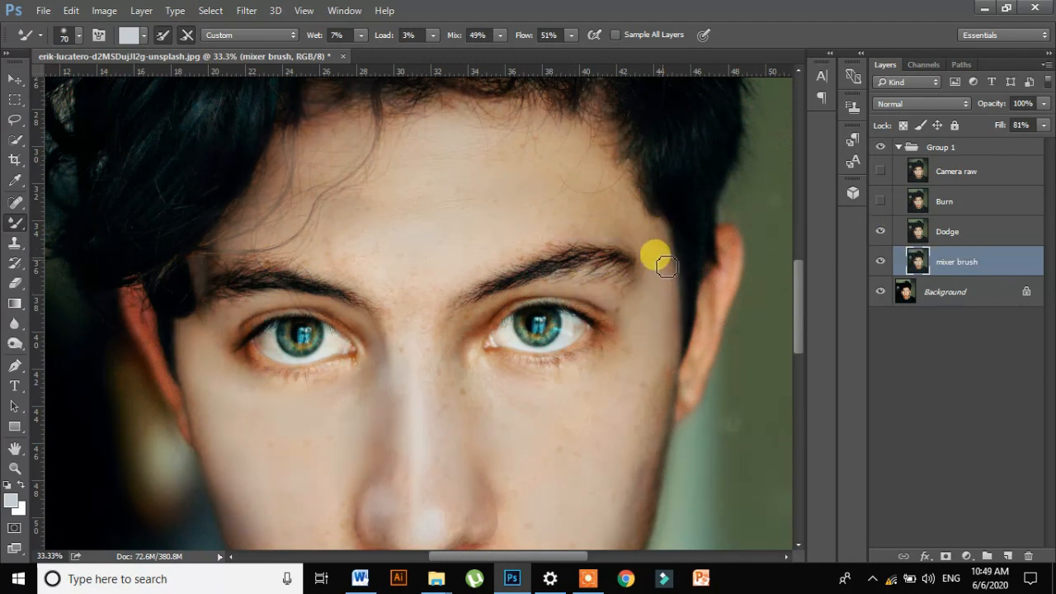
click(880, 200)
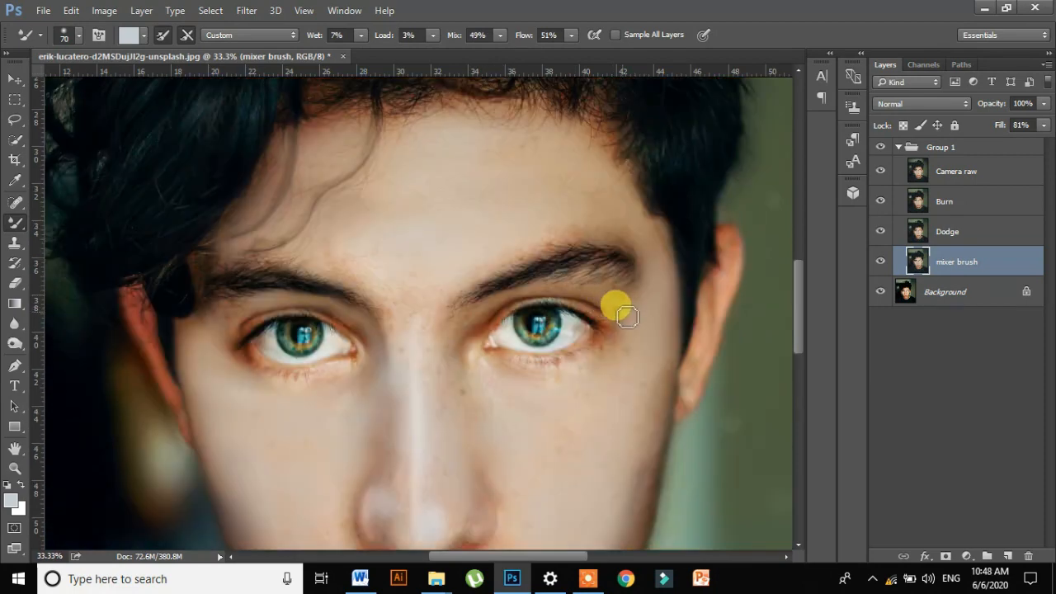
- Merge the mixer brush, Dodge, Burn and Camera raw layers into one layer inside Group 1 and select the merged layer
shift+click(949, 171)
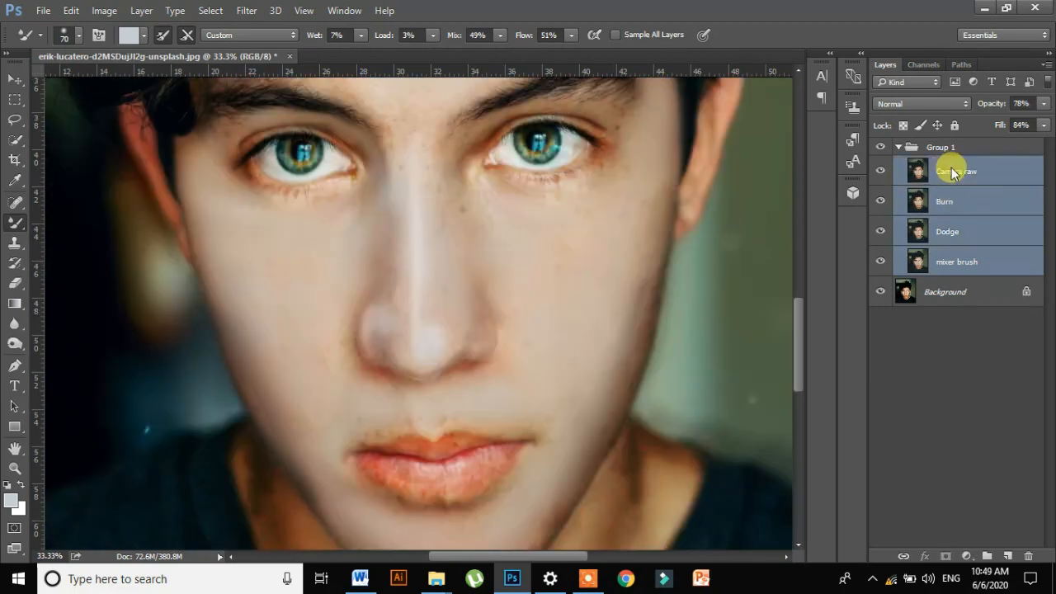
right_click(952, 168)
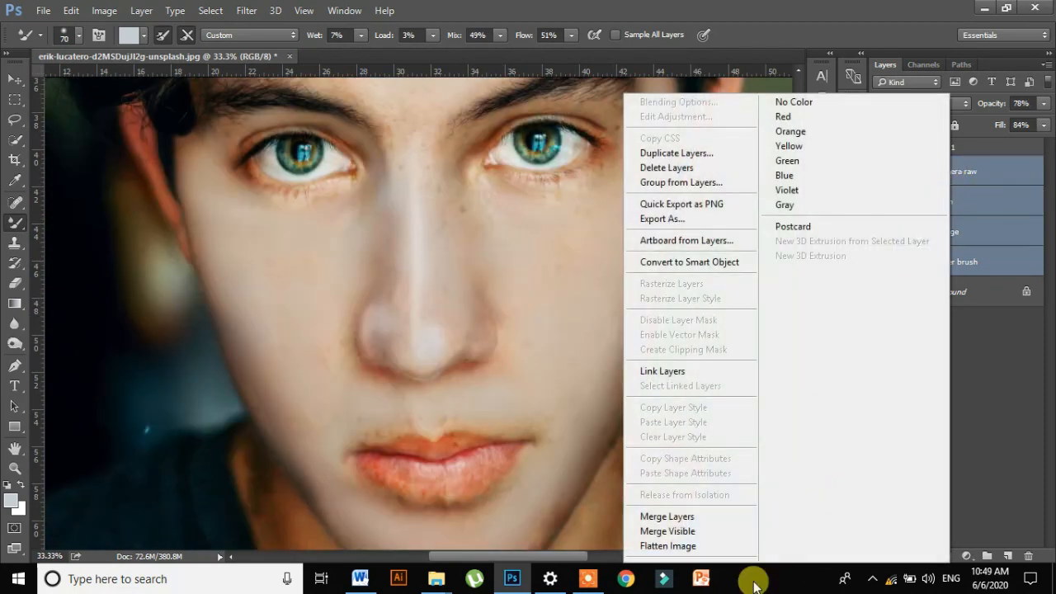
click(720, 516)
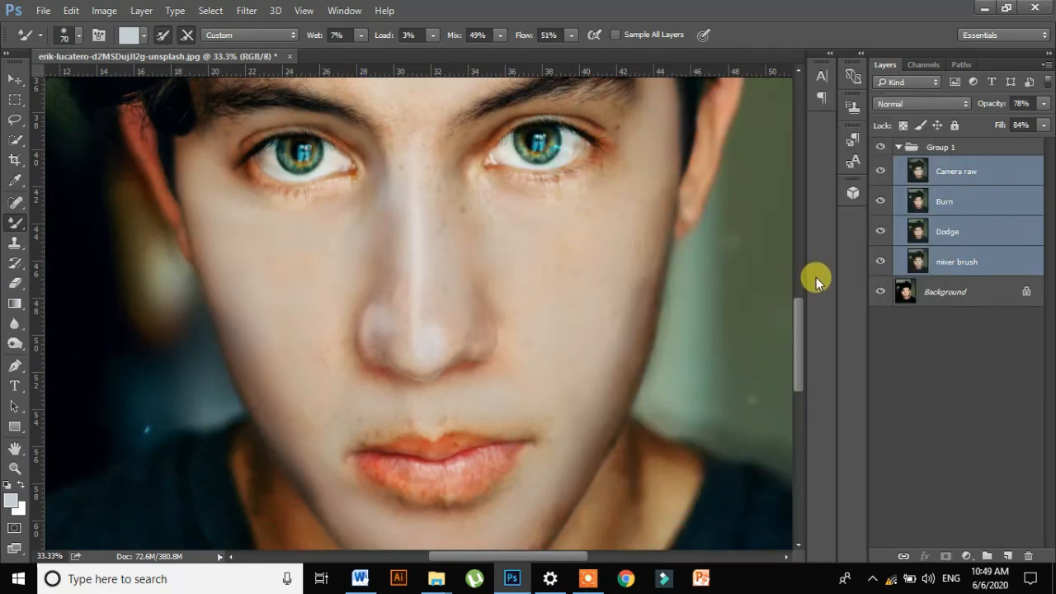
click(897, 148)
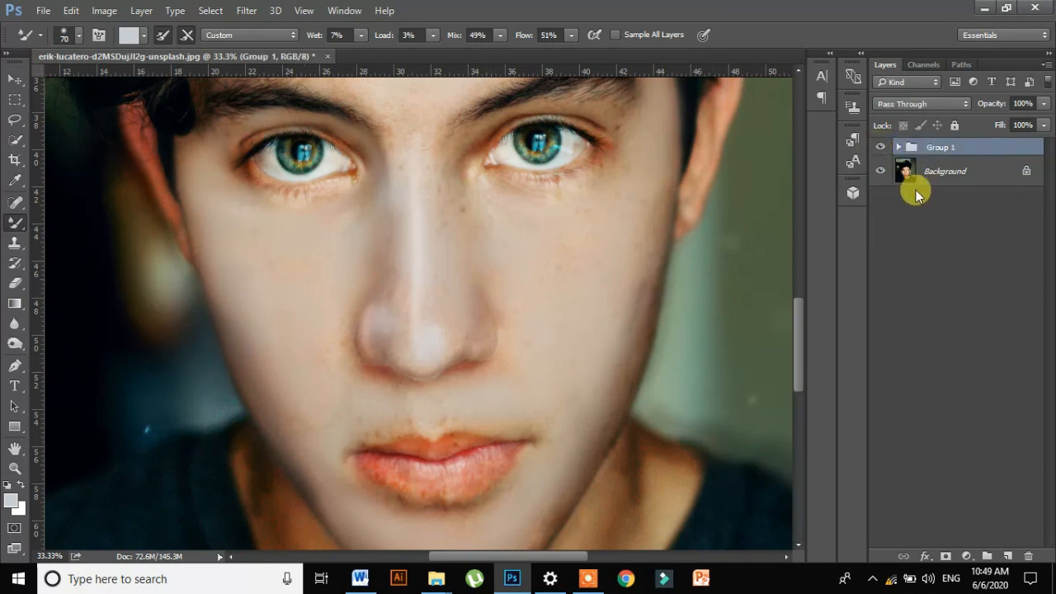
click(897, 148)
click(919, 173)
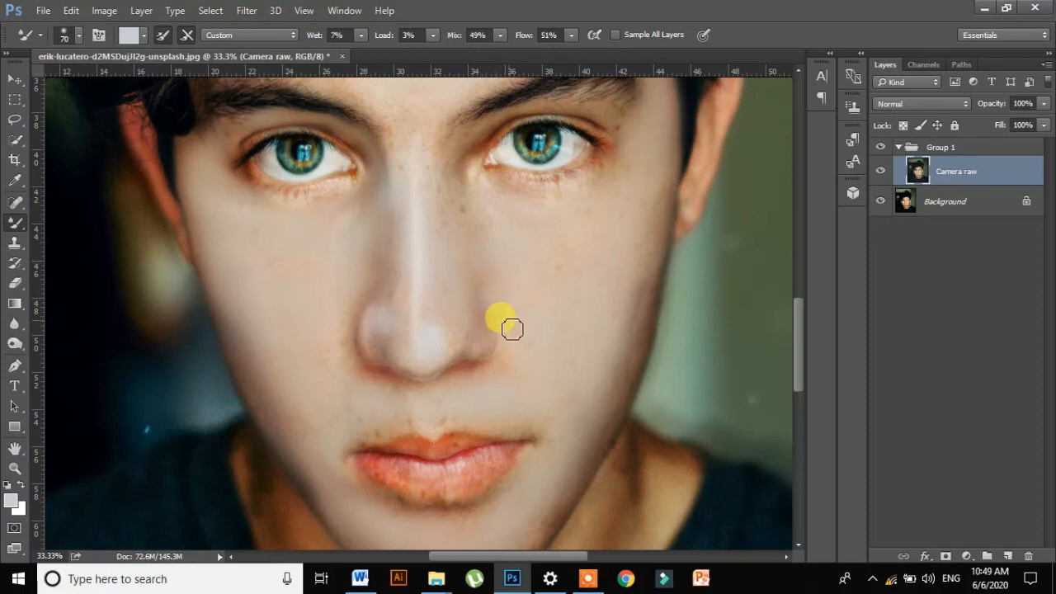
- Try to smooth the edge of the cheek and jaw below the ear with the Mixer Brush on the merged layer
mouse_move(647, 265)
mouse_down()
mouse_move(625, 341)
mouse_move(632, 325)
mouse_move(634, 361)
mouse_up()
key(ctrl+alt+z)
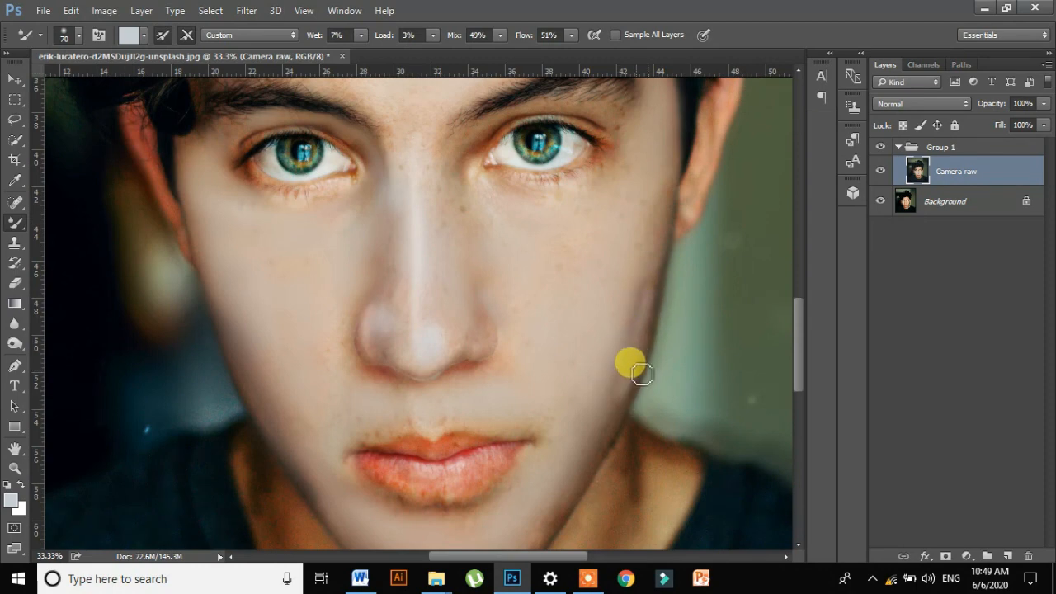
key(ctrl+alt+z)
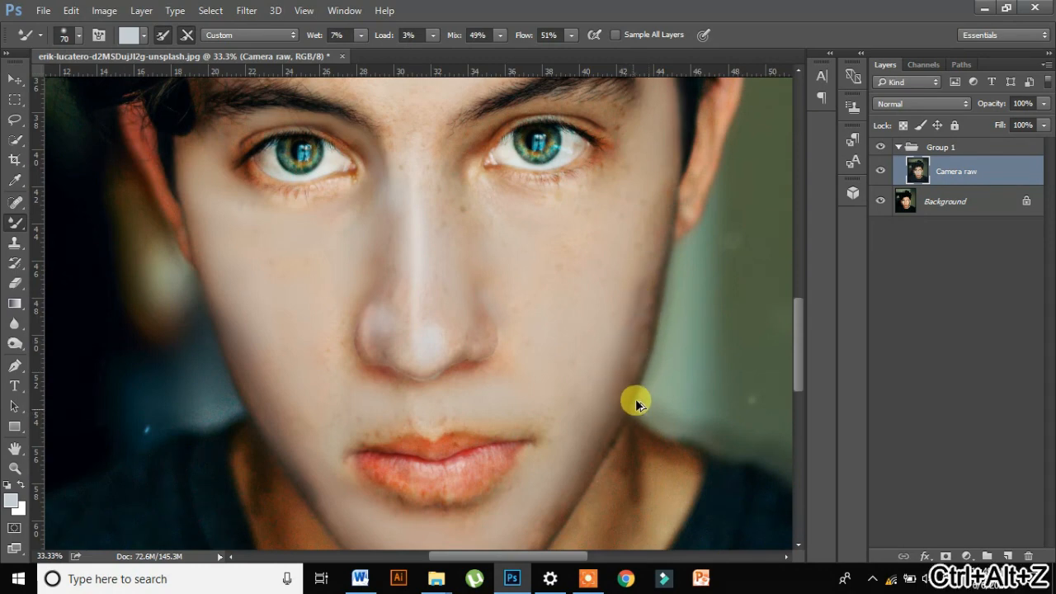
- Duplicate the merged Camera raw layer inside Group 1
key(ctrl+minus)
key(ctrl+minus)
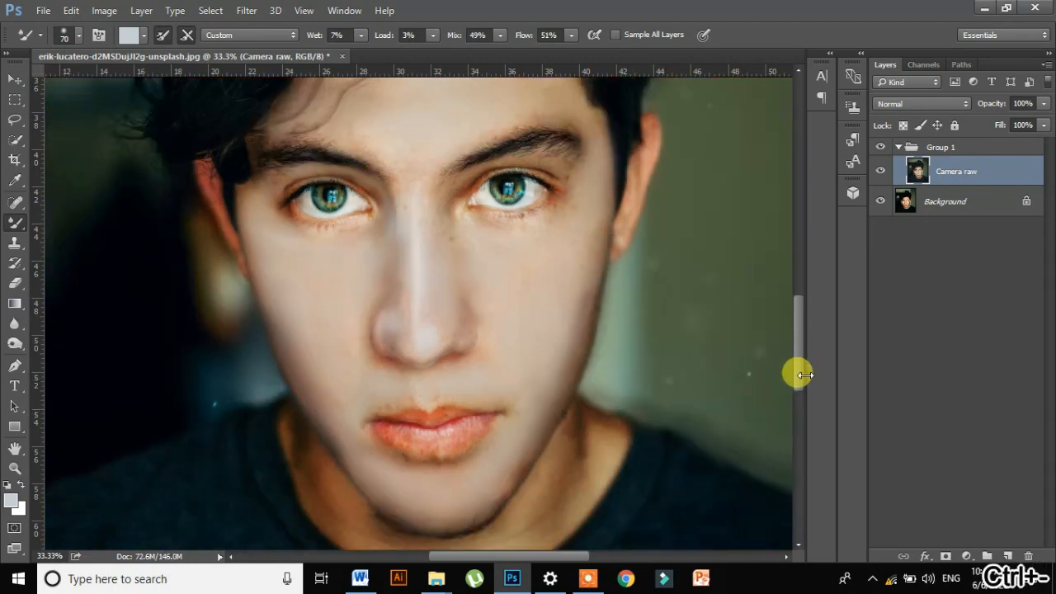
key(ctrl+r)
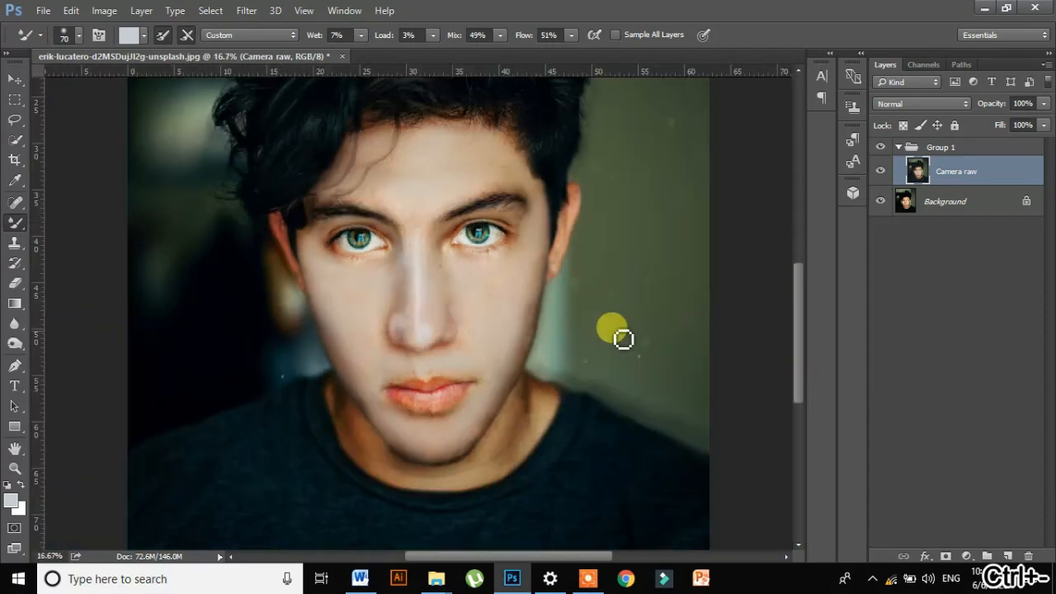
click(1042, 104)
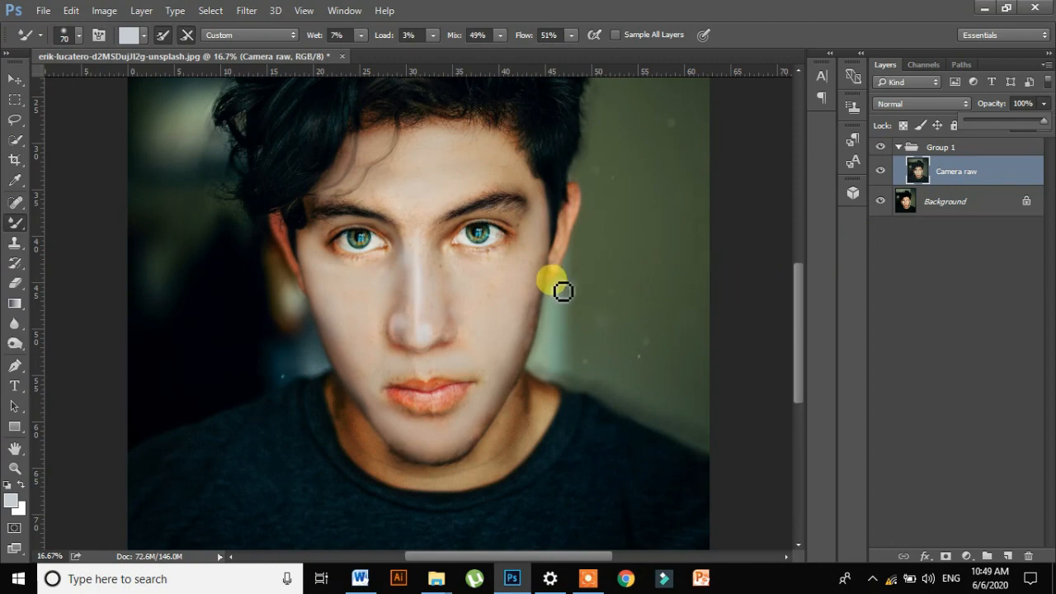
key(ctrl+j)
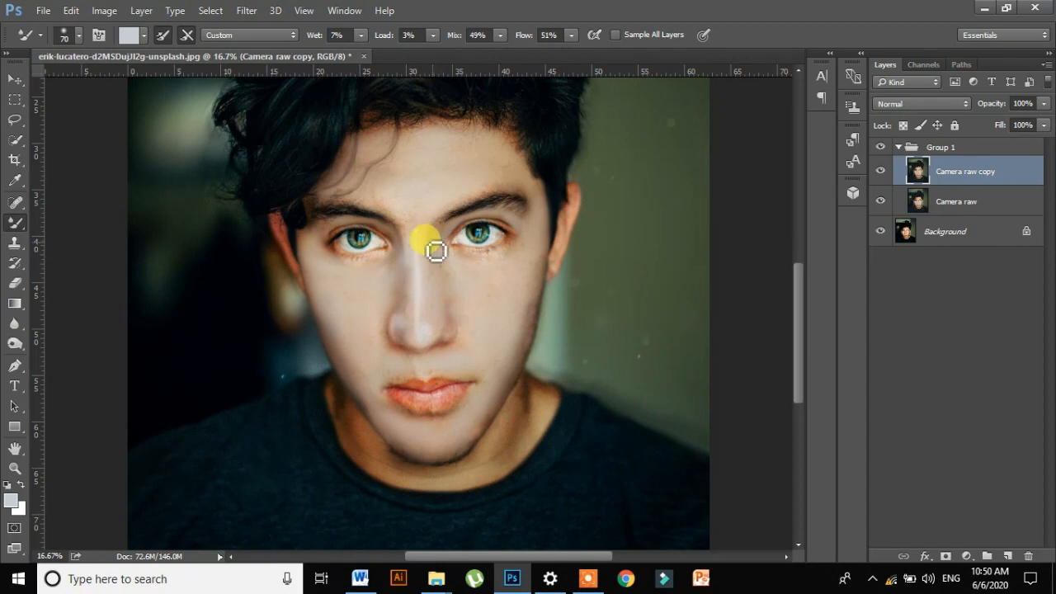
- Set the duplicated Camera raw layer's opacity to 77% and its fill to 75%
click(1043, 103)
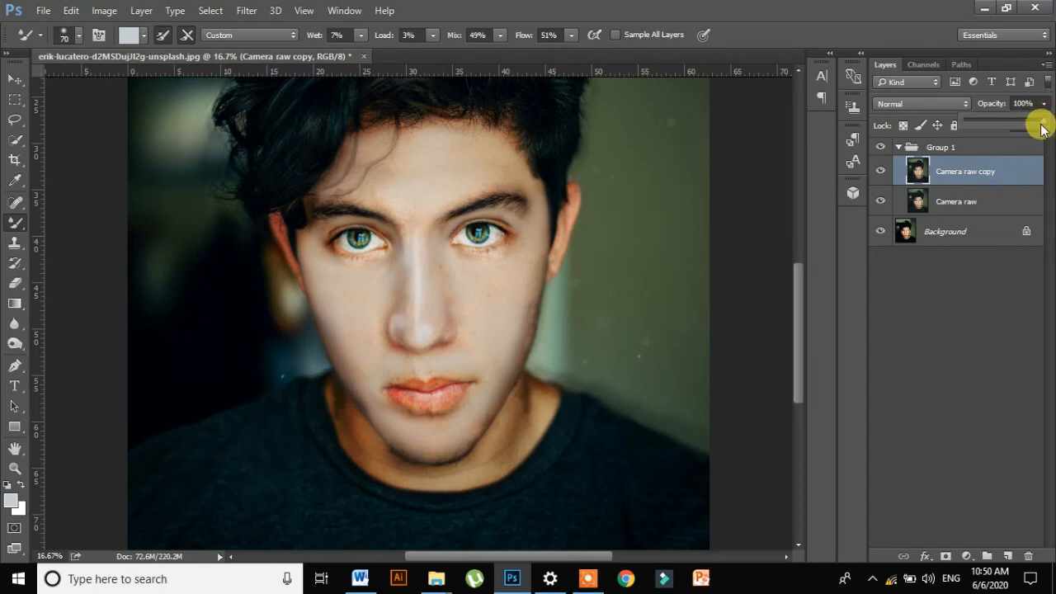
drag(1041, 122, 1028, 124)
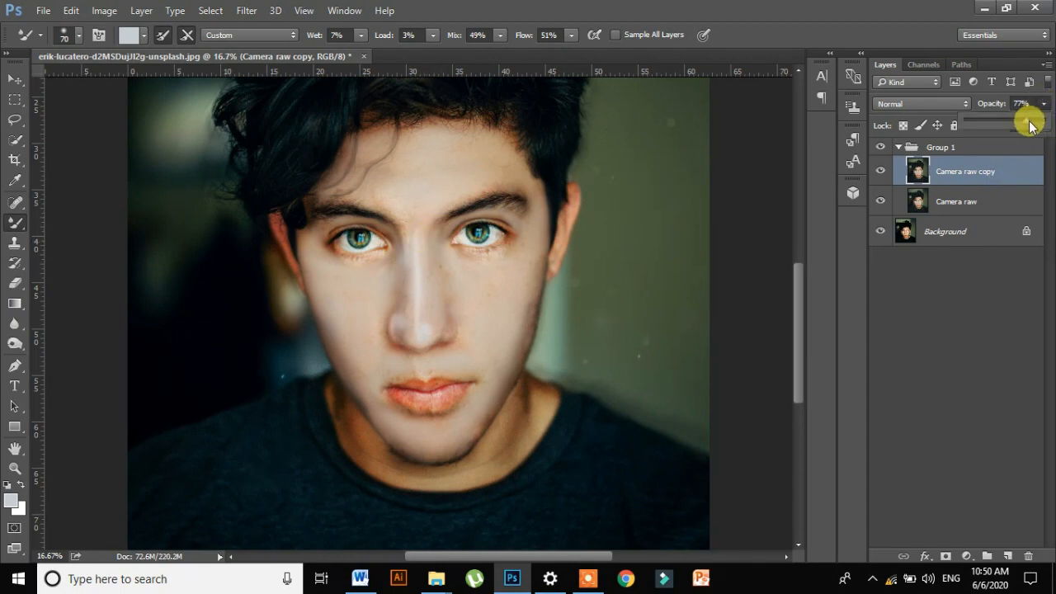
click(1044, 125)
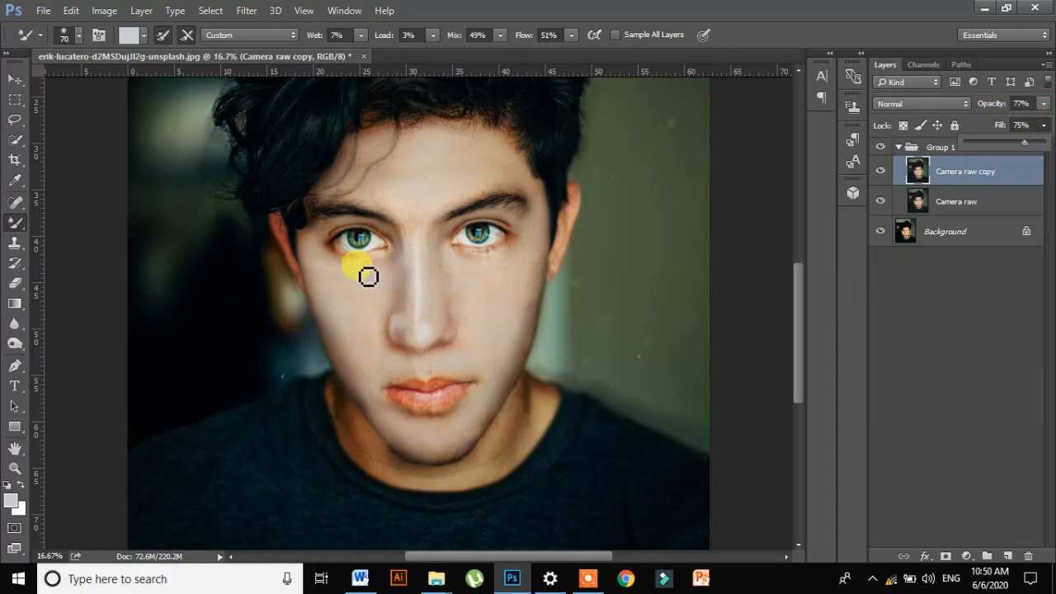
click(374, 206)
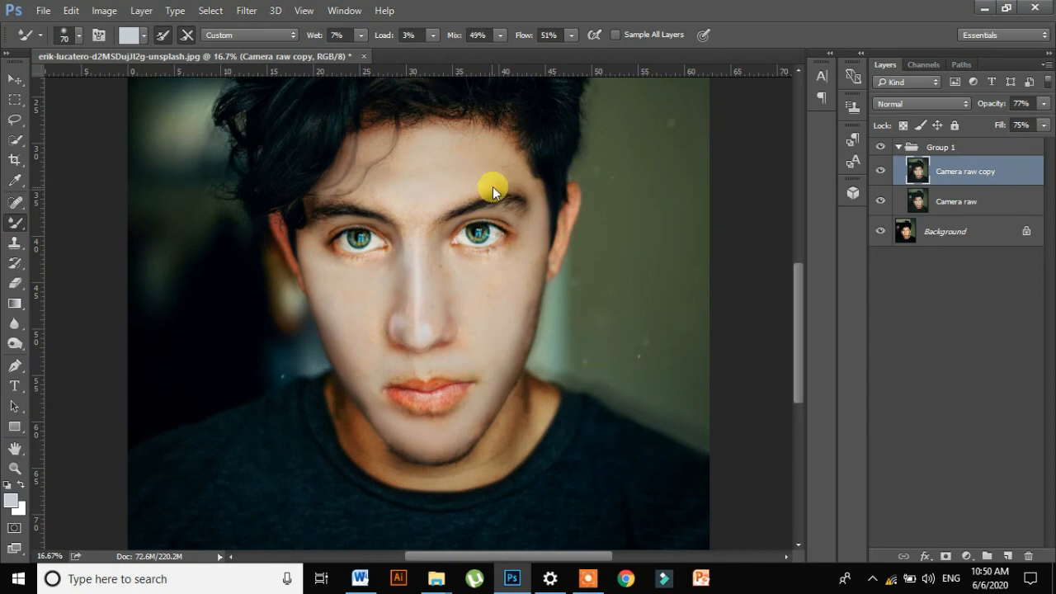
- Blend the skin from the brow down the cheek to the jaw and chin with the Mixer Brush at size 175
mouse_move(531, 195)
mouse_down()
mouse_move(488, 197)
mouse_move(536, 201)
mouse_move(476, 349)
mouse_move(438, 329)
mouse_move(534, 359)
mouse_move(529, 304)
mouse_move(534, 361)
mouse_move(544, 308)
mouse_move(508, 409)
mouse_move(474, 454)
mouse_move(610, 293)
mouse_move(568, 308)
mouse_move(521, 282)
mouse_move(490, 309)
mouse_move(504, 345)
mouse_move(491, 445)
mouse_move(493, 410)
mouse_up()
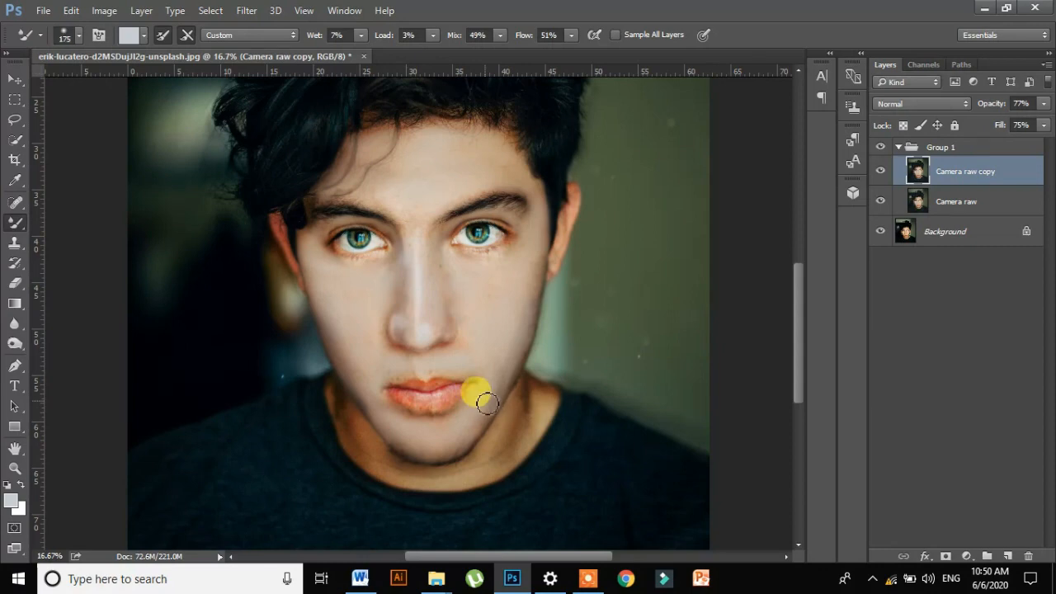
mouse_move(487, 401)
mouse_down()
mouse_move(468, 440)
mouse_move(519, 362)
mouse_move(491, 418)
mouse_move(525, 338)
mouse_move(538, 263)
mouse_move(532, 305)
mouse_move(578, 539)
mouse_move(506, 504)
mouse_move(462, 456)
mouse_up()
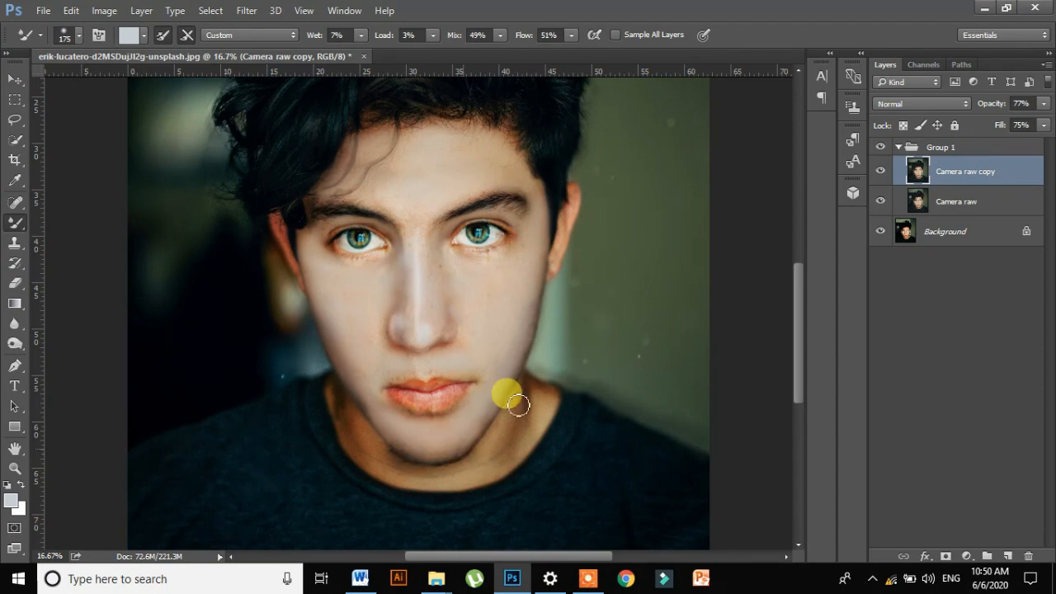
- Compare the final retouch with the original by toggling Group 1's visibility, leaving the group shown and expanded
click(898, 147)
click(881, 147)
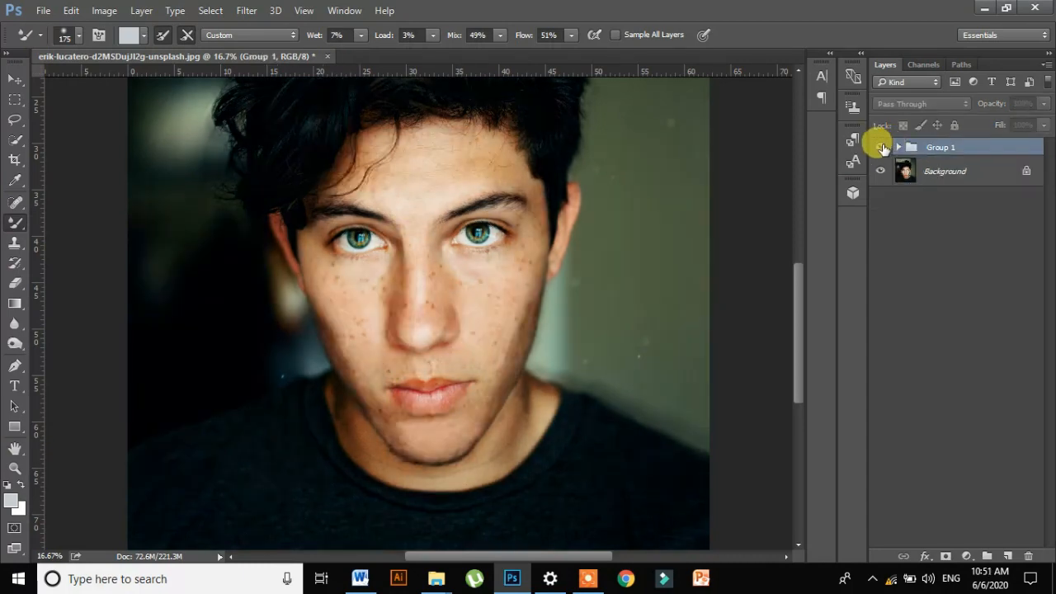
click(881, 146)
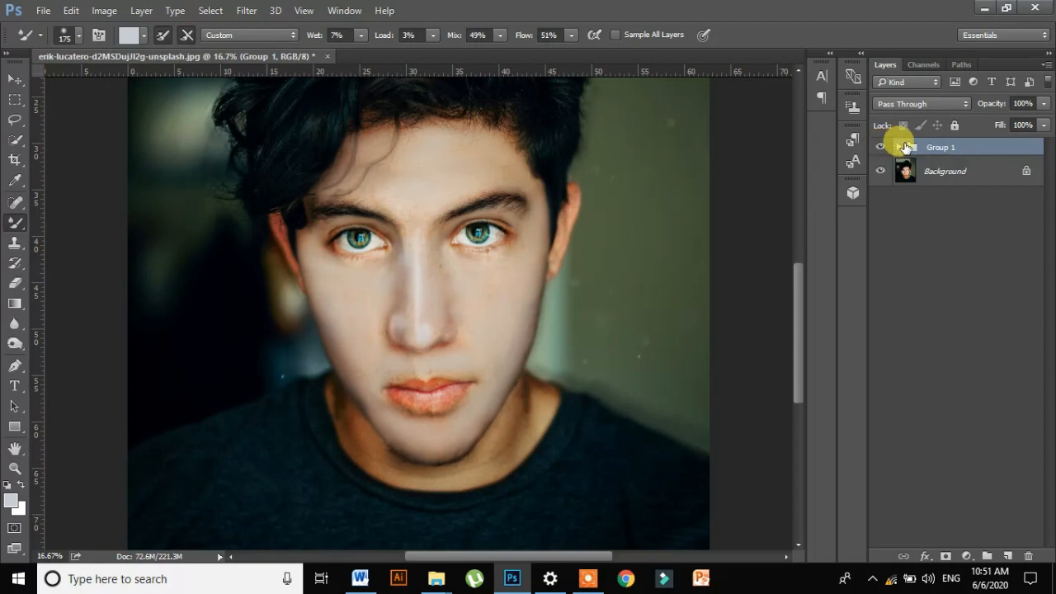
click(900, 146)
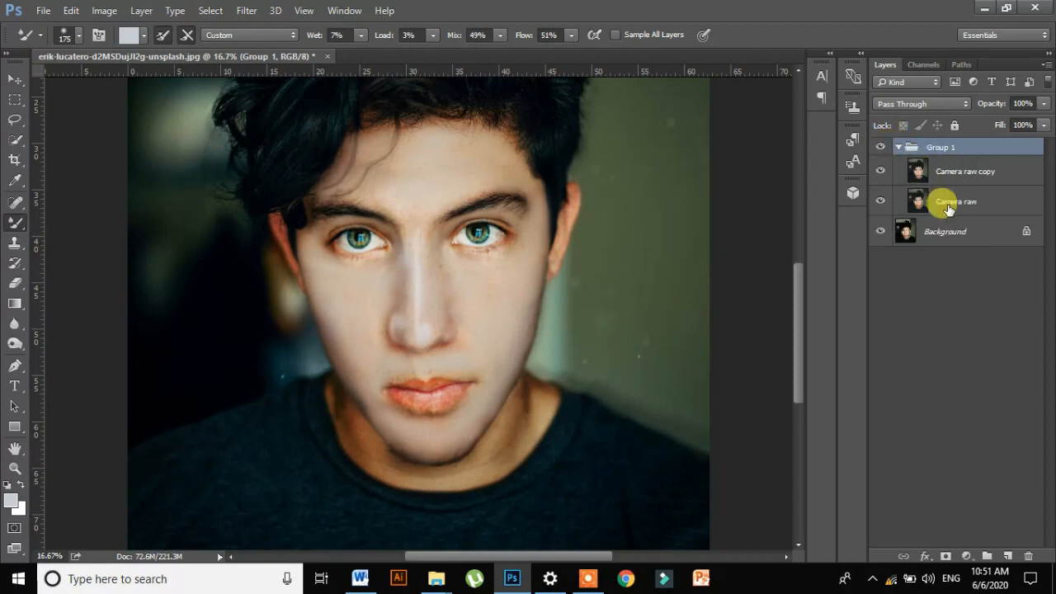